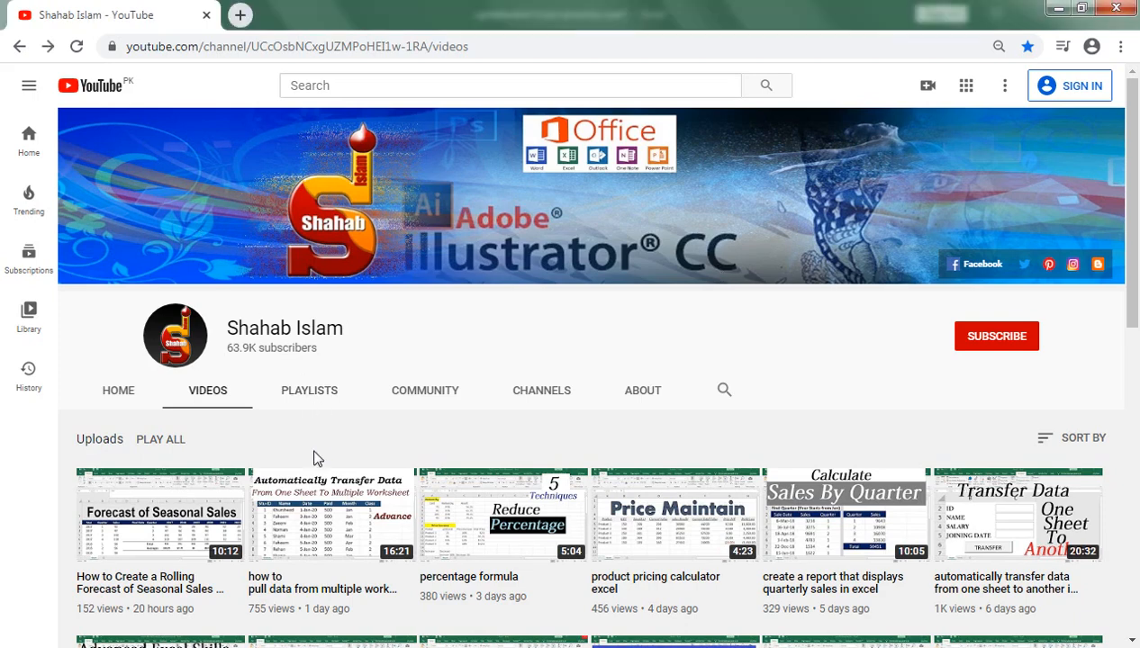
- Bring the Book1 Excel workbook to the front from the taskbar
mouse_move(306, 640)
left_click(387, 558)
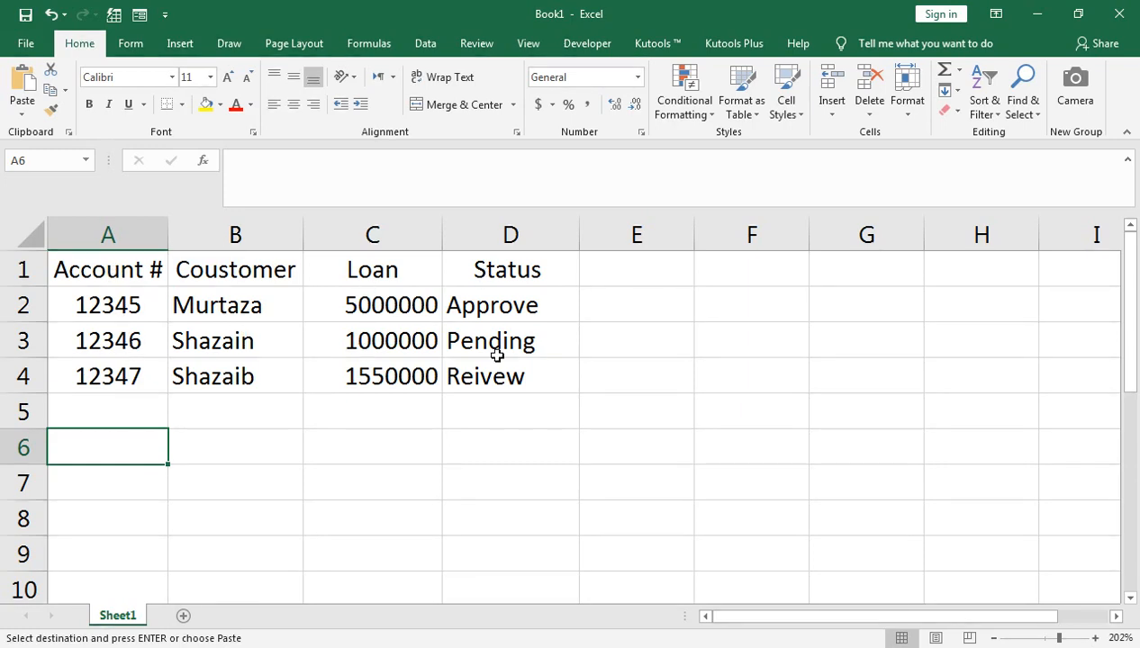
double_click(713, 311)
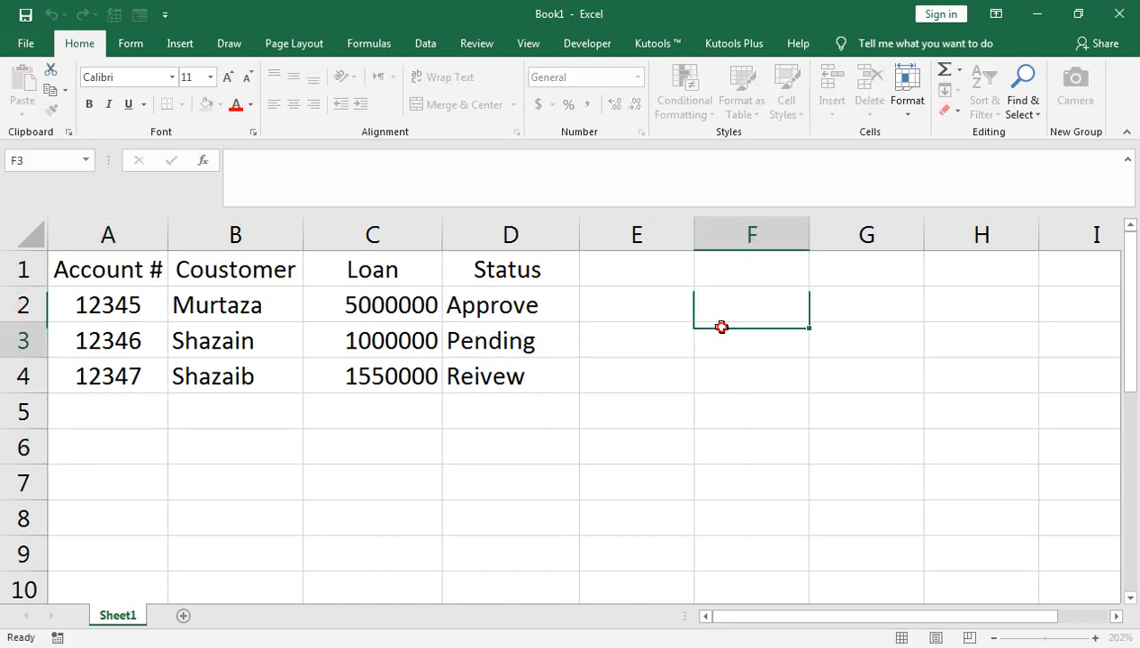
key("Escape")
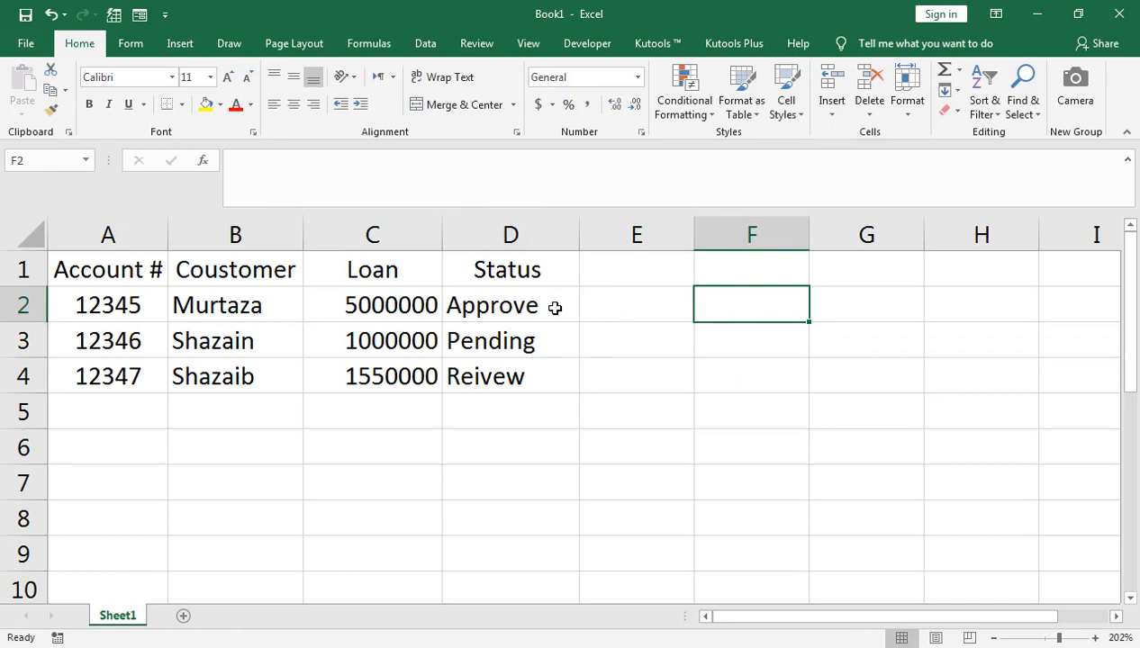
- Enter =INDIRECT("A"&COLUMN()-5) in F2 so it returns the Account # heading
type("=IND")
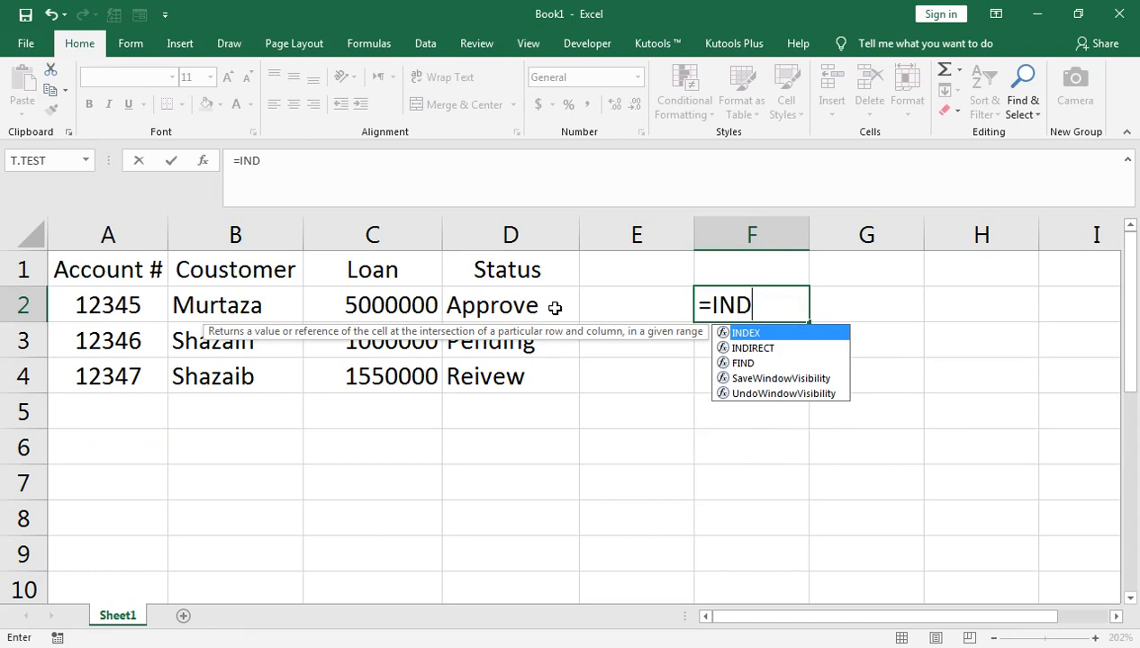
key("Down")
key("Tab")
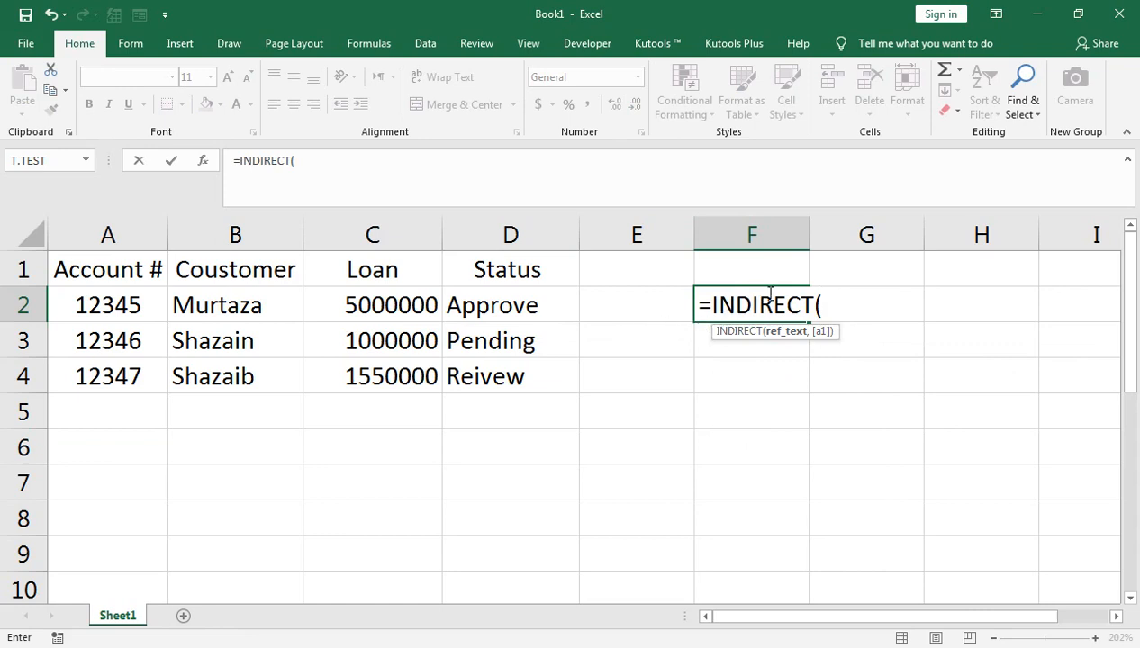
type("\"A")
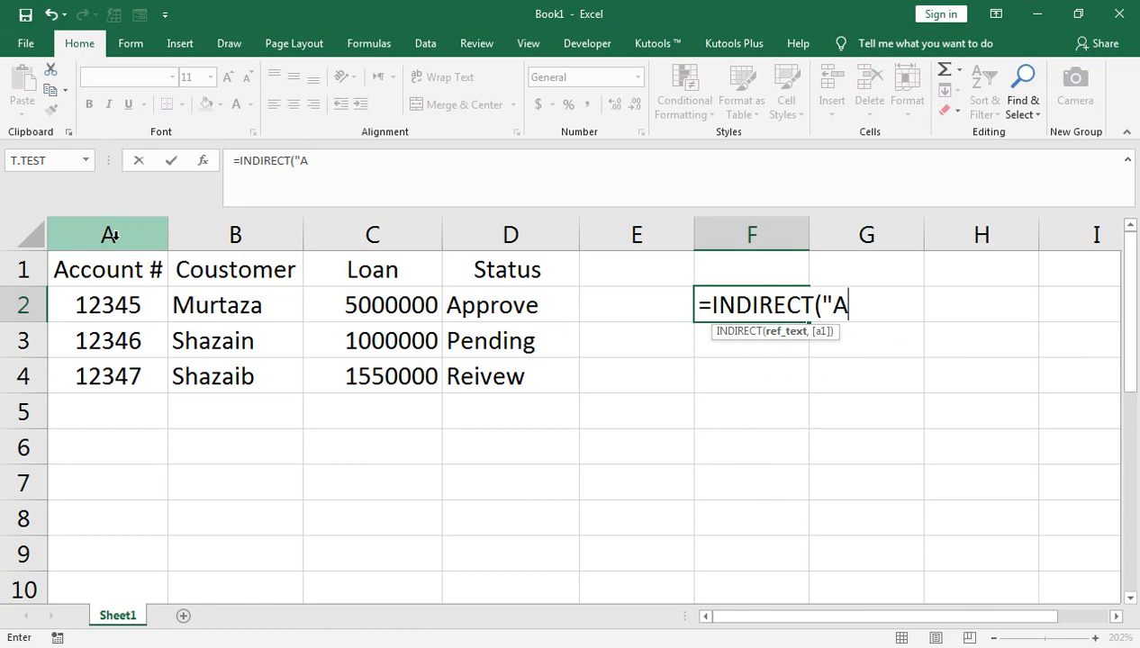
type("\"&")
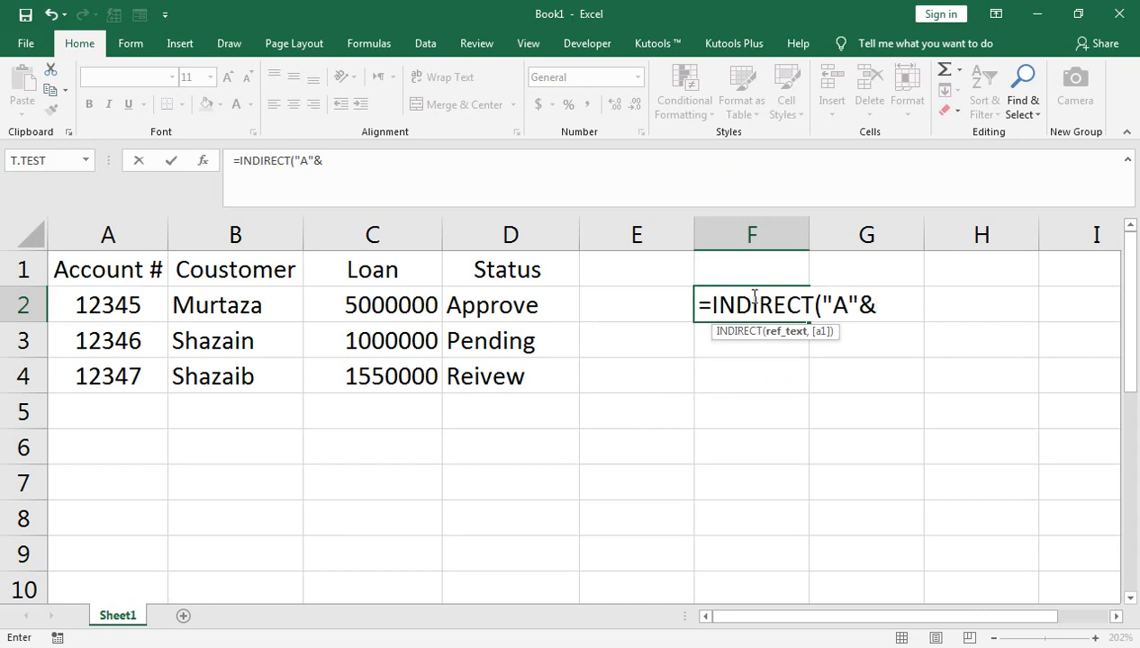
type("COLU")
key("Tab")
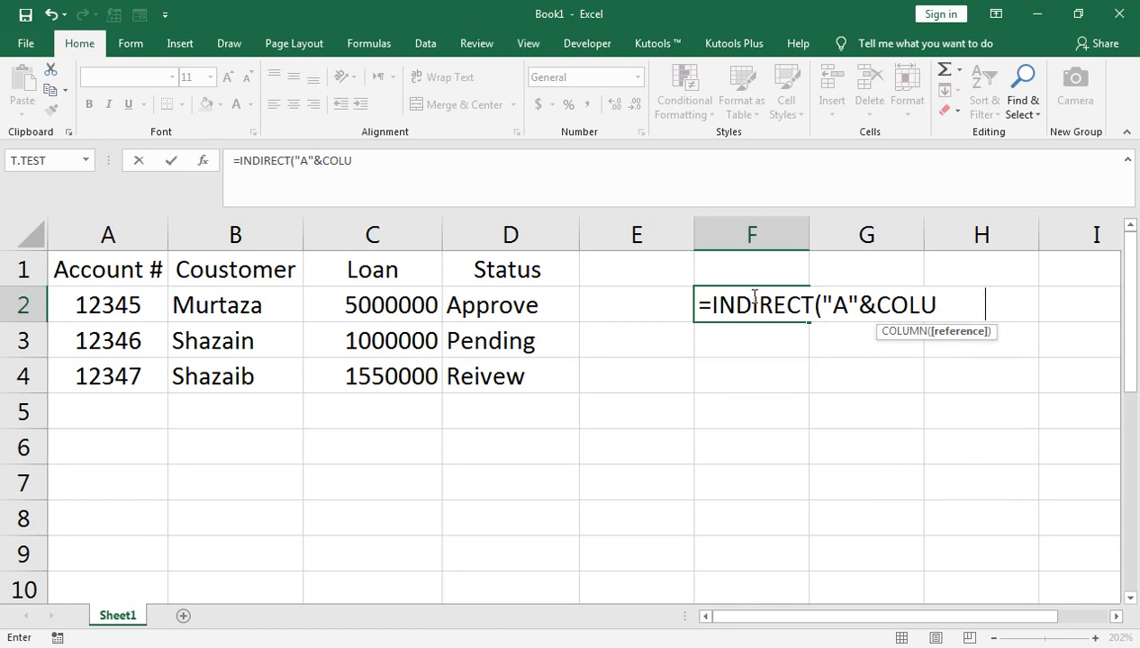
type(")-")
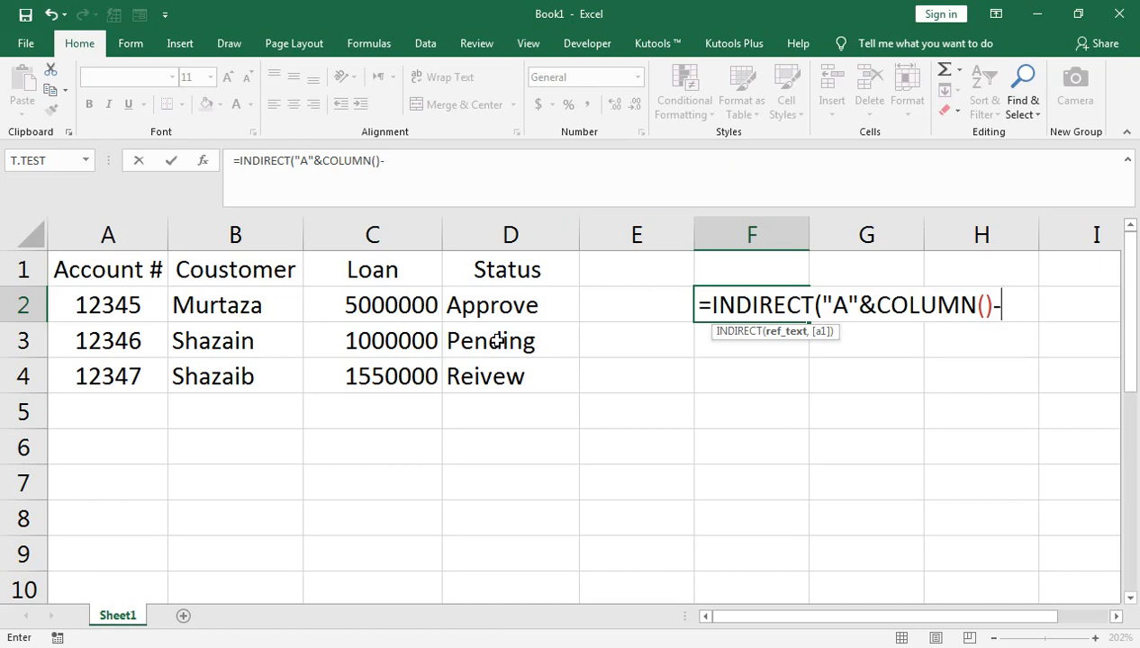
type("5)")
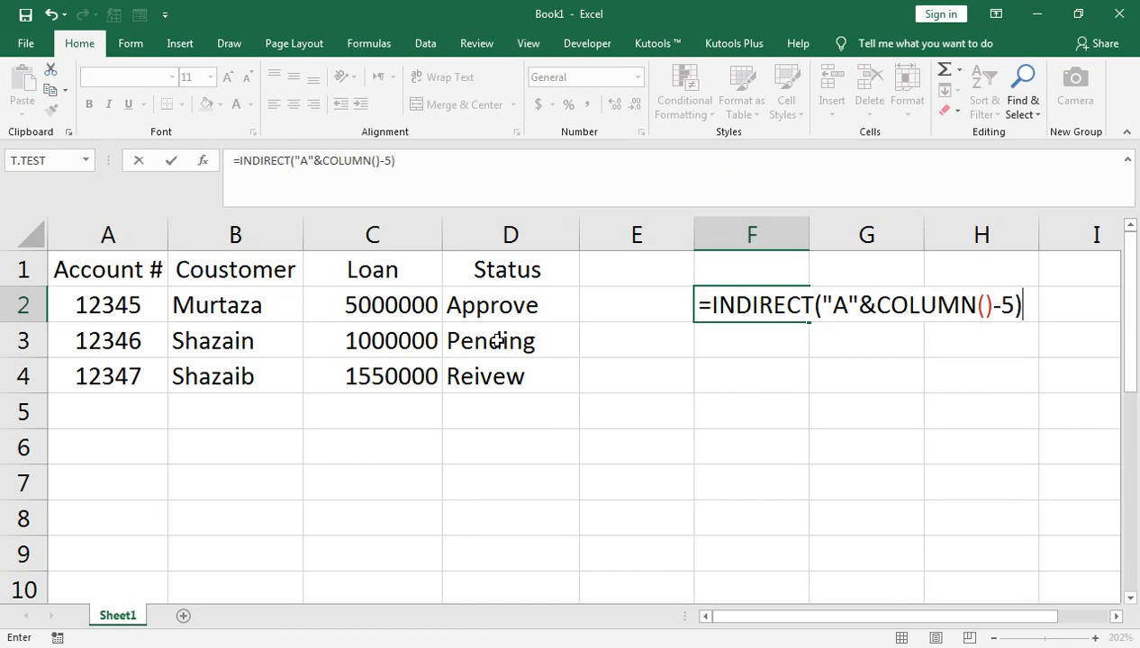
key("Return")
key("Up")
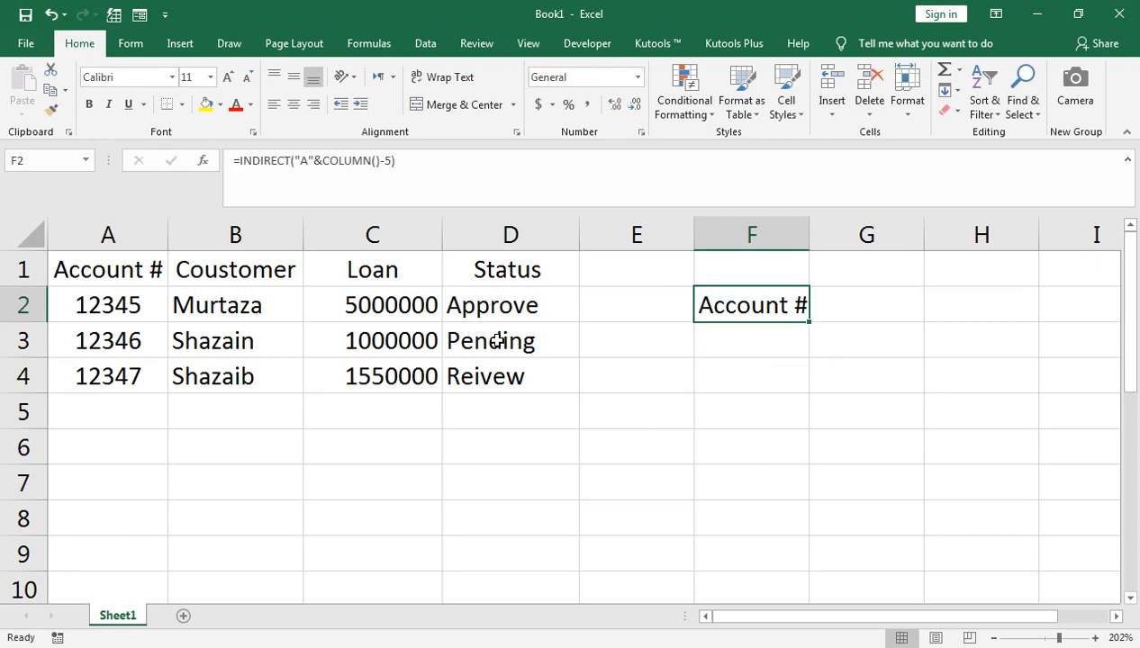
key("ctrl+Down")
key("ctrl+Up")
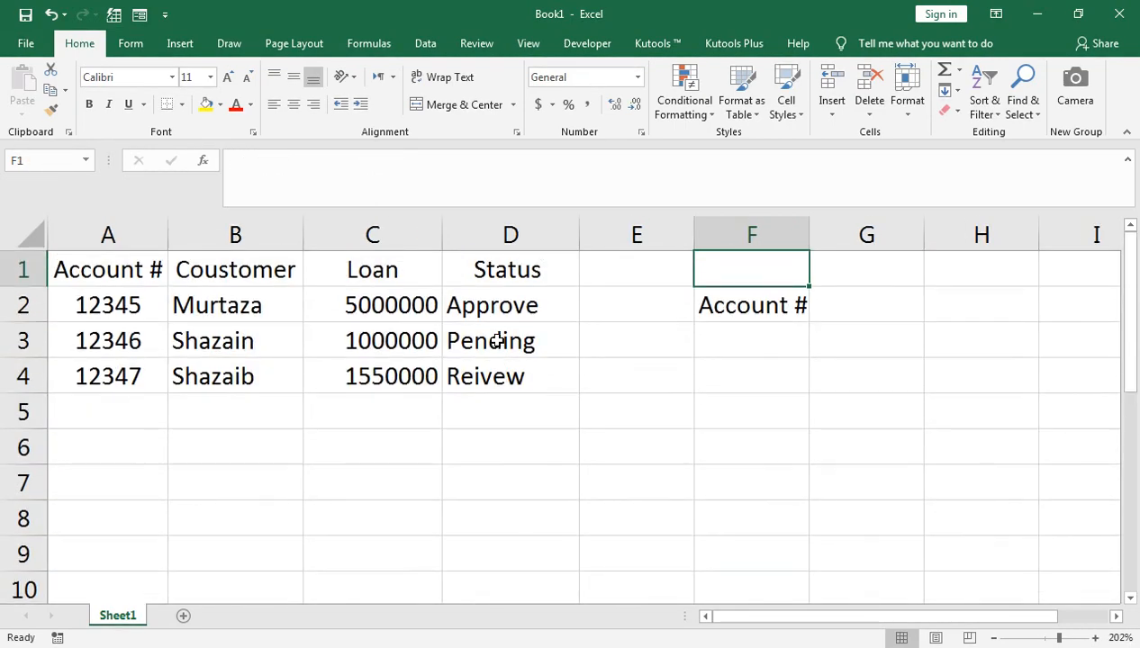
key("Left")
key("Left")
key("Left")
key("Left")
key("Left")
key("Right")
key("Right")
key("Right")
key("Right")
key("Right")
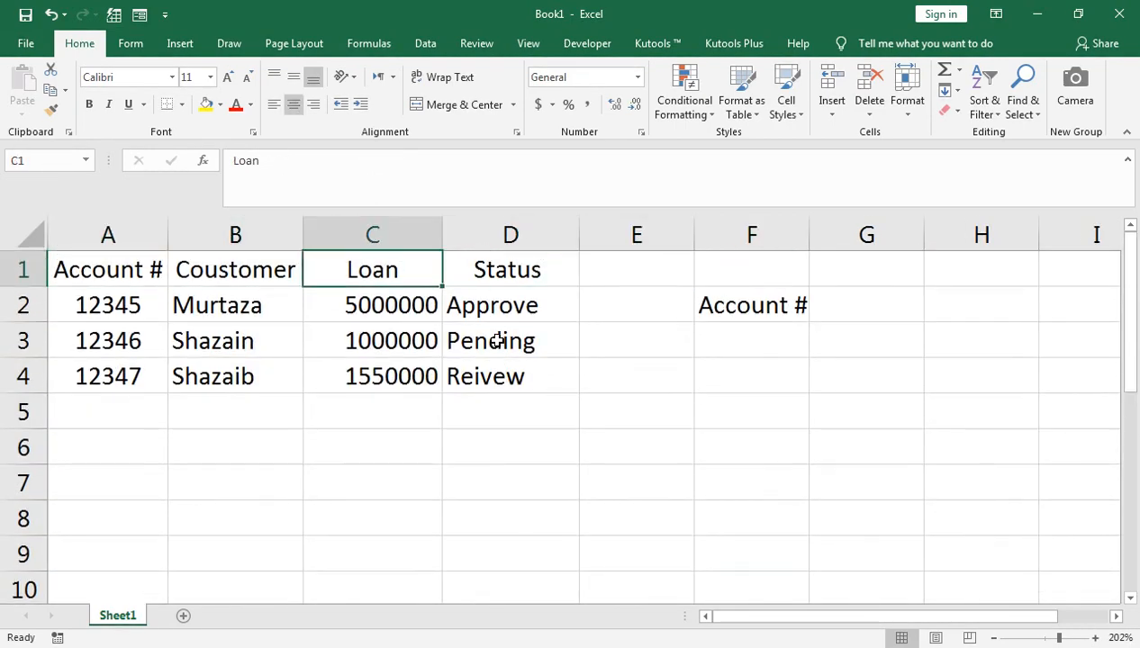
key("Down")
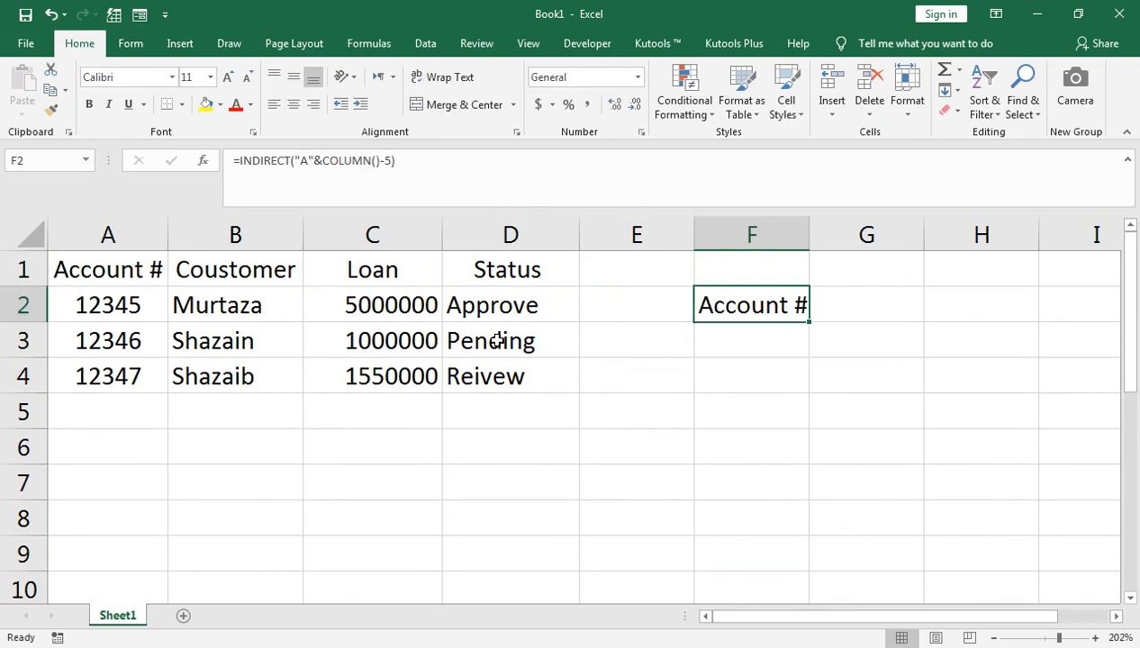
key("shift+Down")
key("shift+Down")
key("shift+Down")
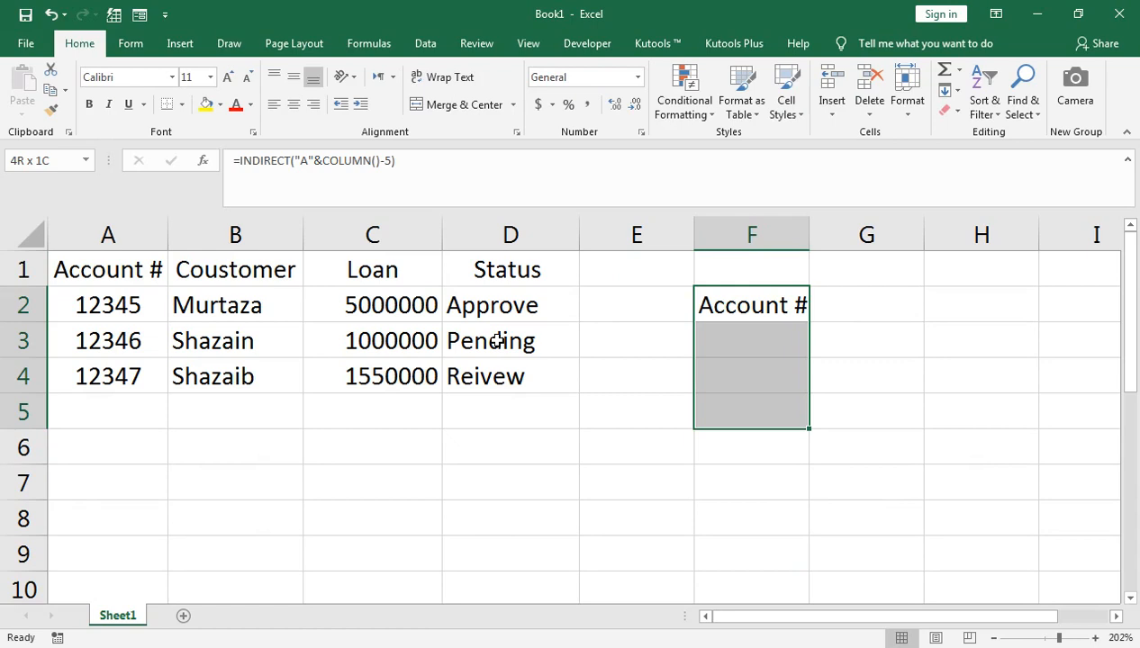
key("shift+Right")
key("shift+Right")
key("shift+Right")
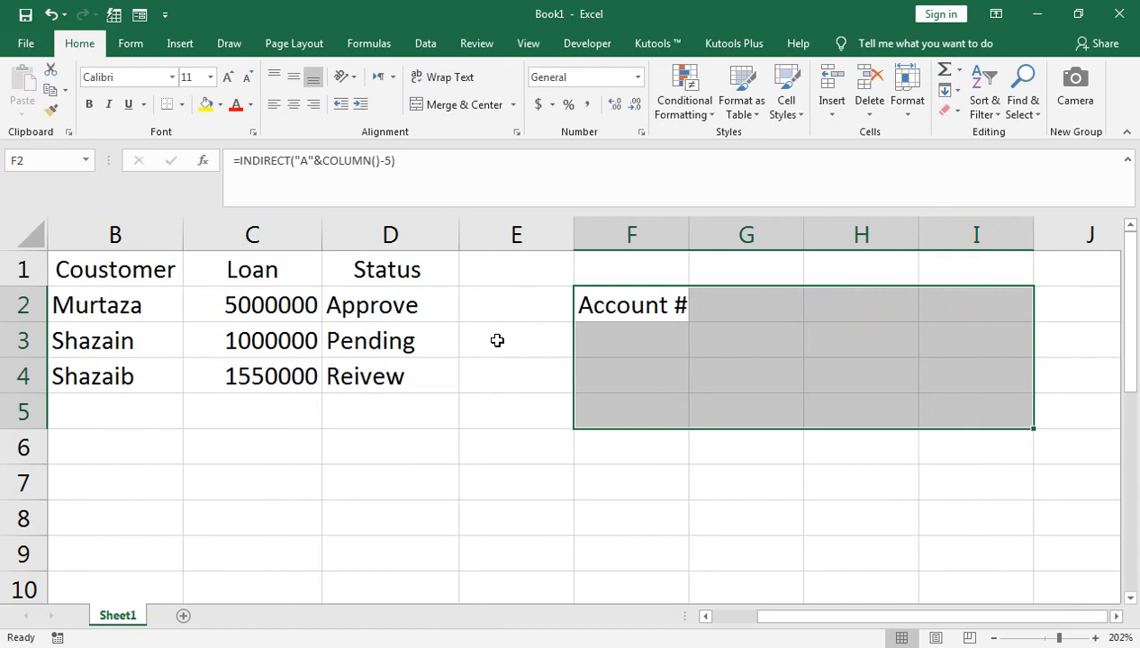
key("ctrl+d")
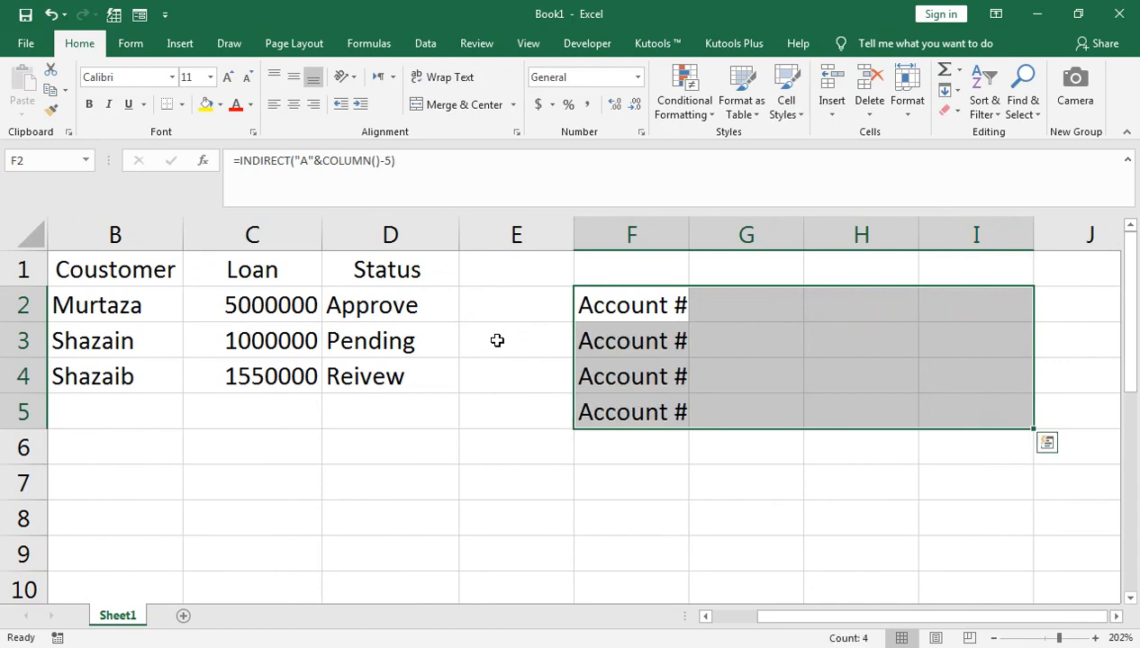
key("ctrl+r")
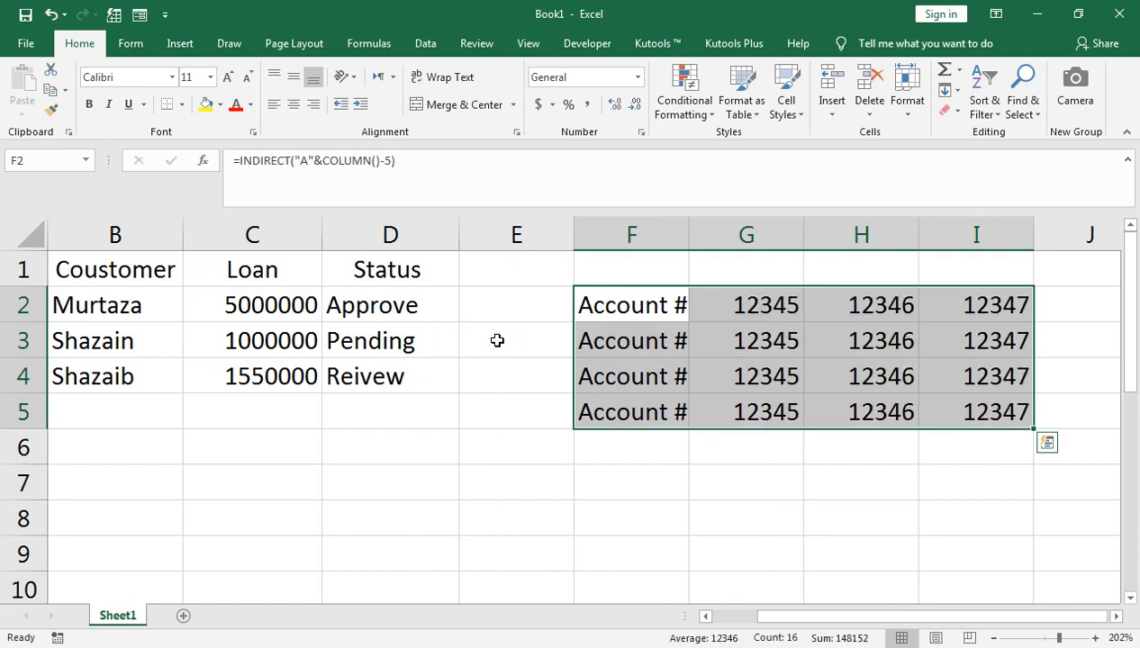
key("ctrl+q")
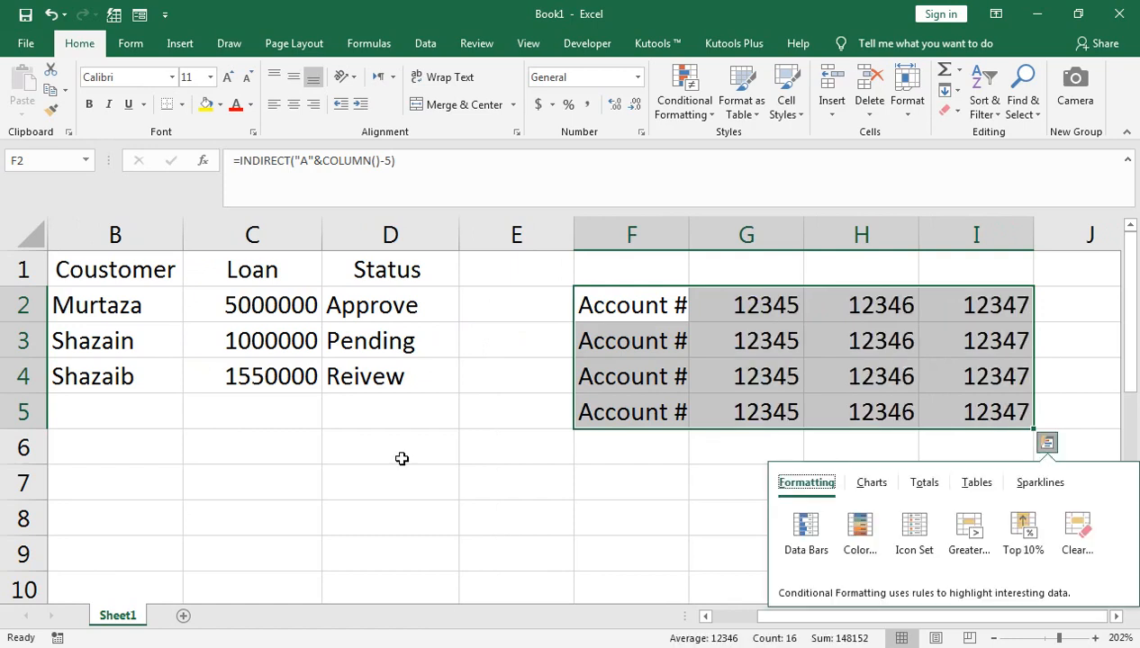
left_click(605, 397)
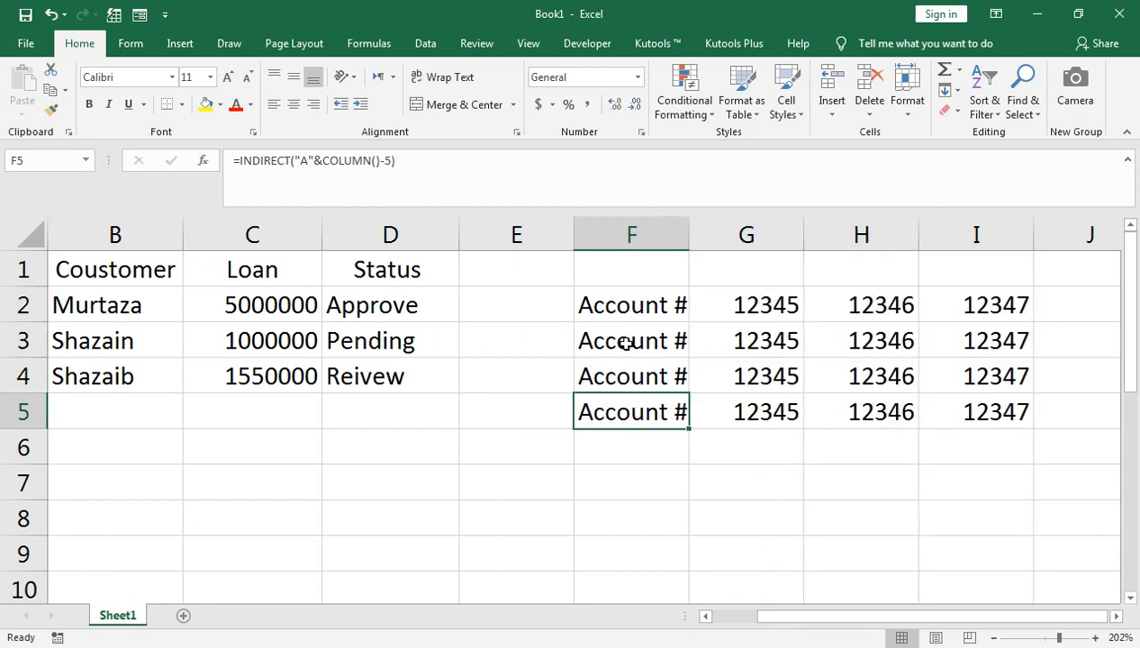
left_click(644, 309)
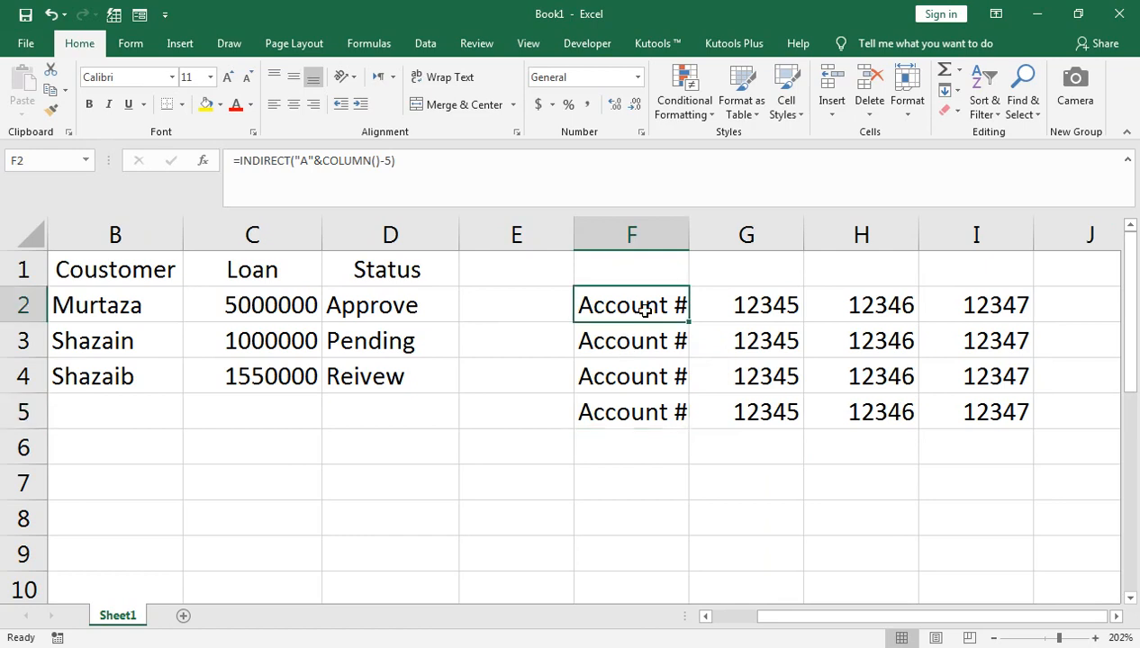
key("ctrl+z")
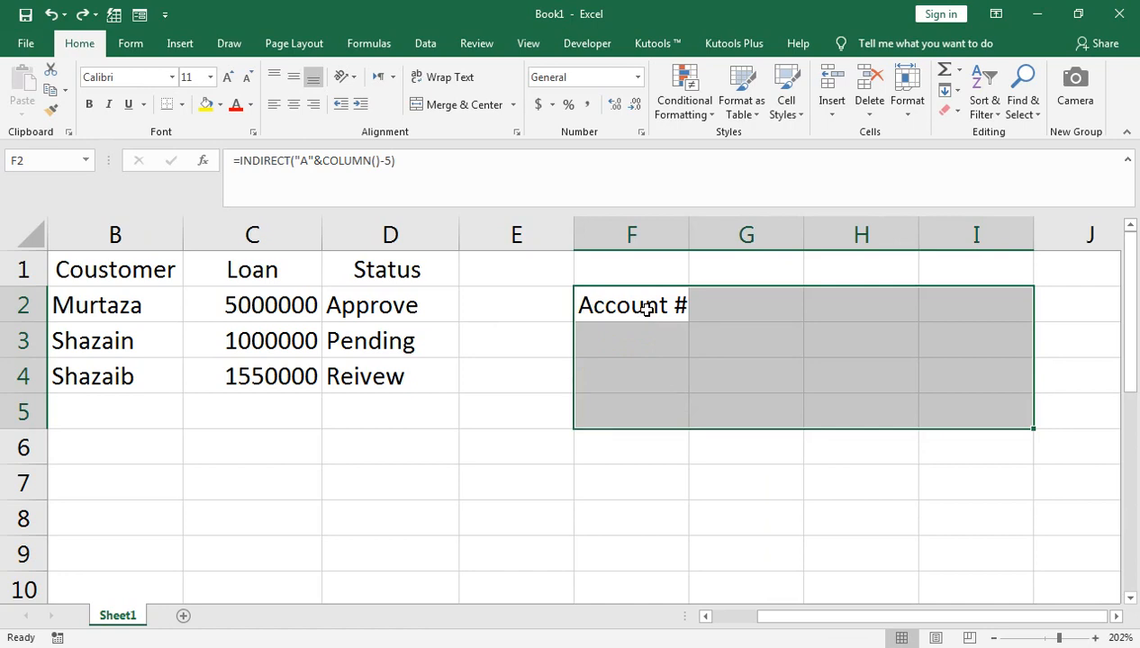
- Fill the F2 formula right across G2:I2 to list the account numbers
left_click(647, 309)
double_click(647, 309)
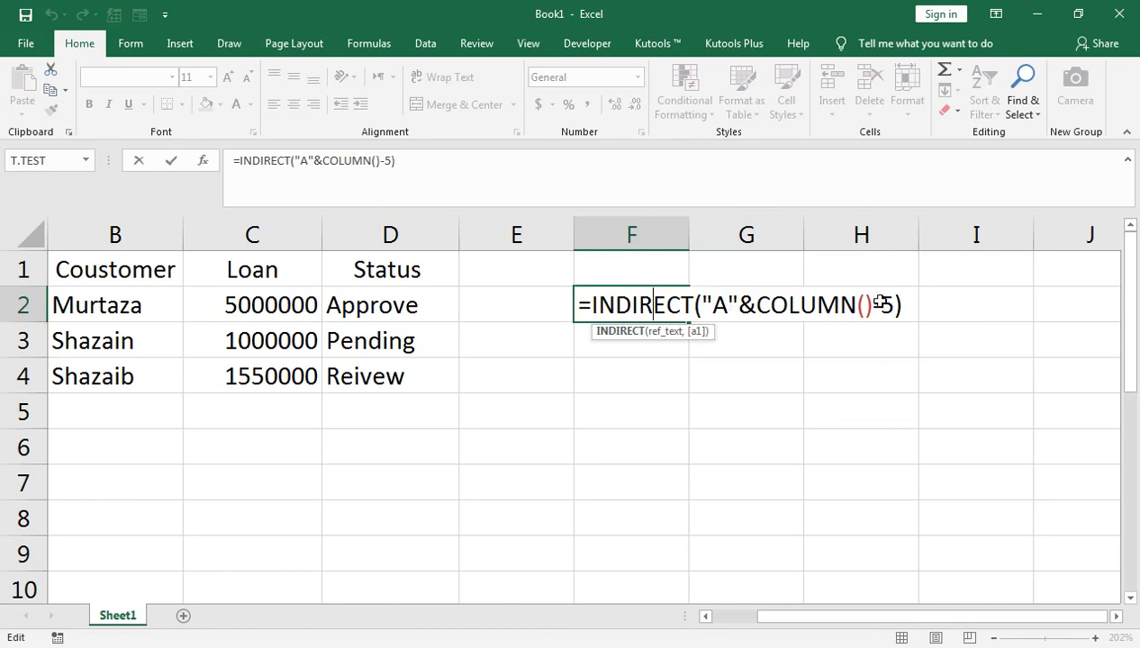
key("Return")
key("Up")
key("shift+Right")
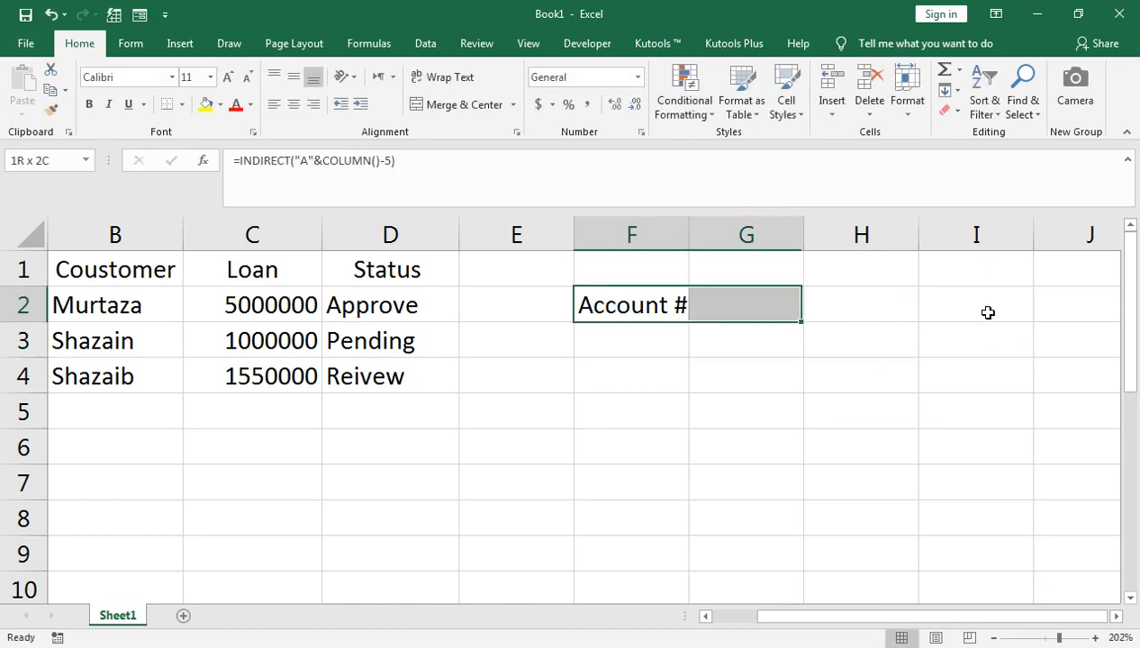
key("shift+Right")
key("shift+Right")
key("ctrl+r")
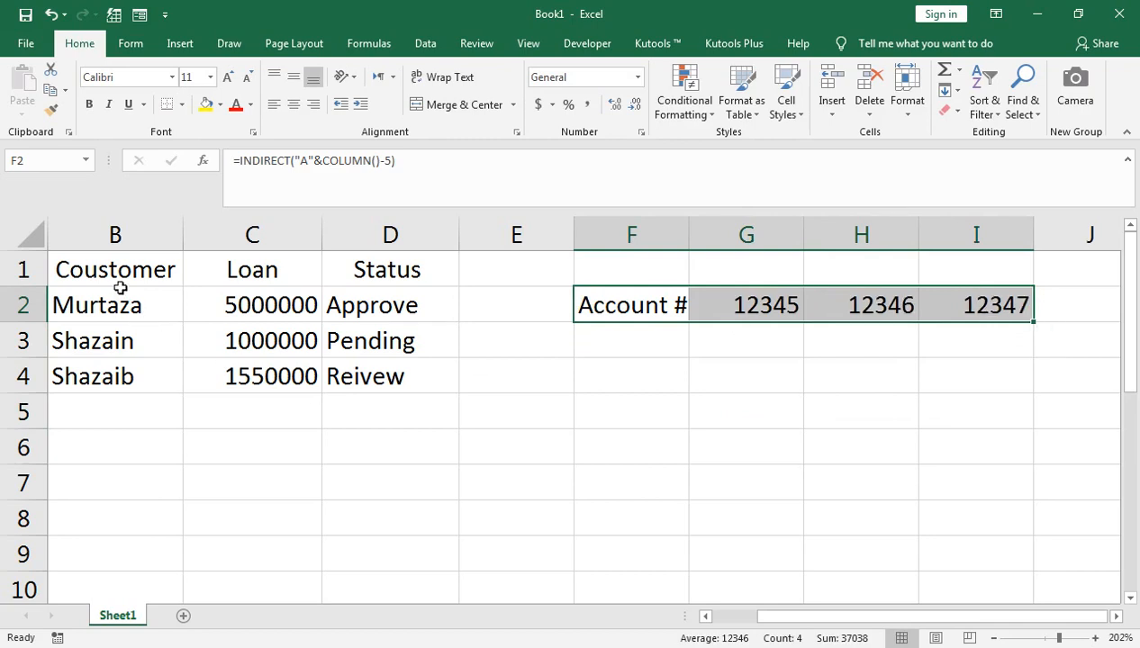
- Narrow column E
left_click_drag(574, 230, 494, 225)
left_click(483, 235)
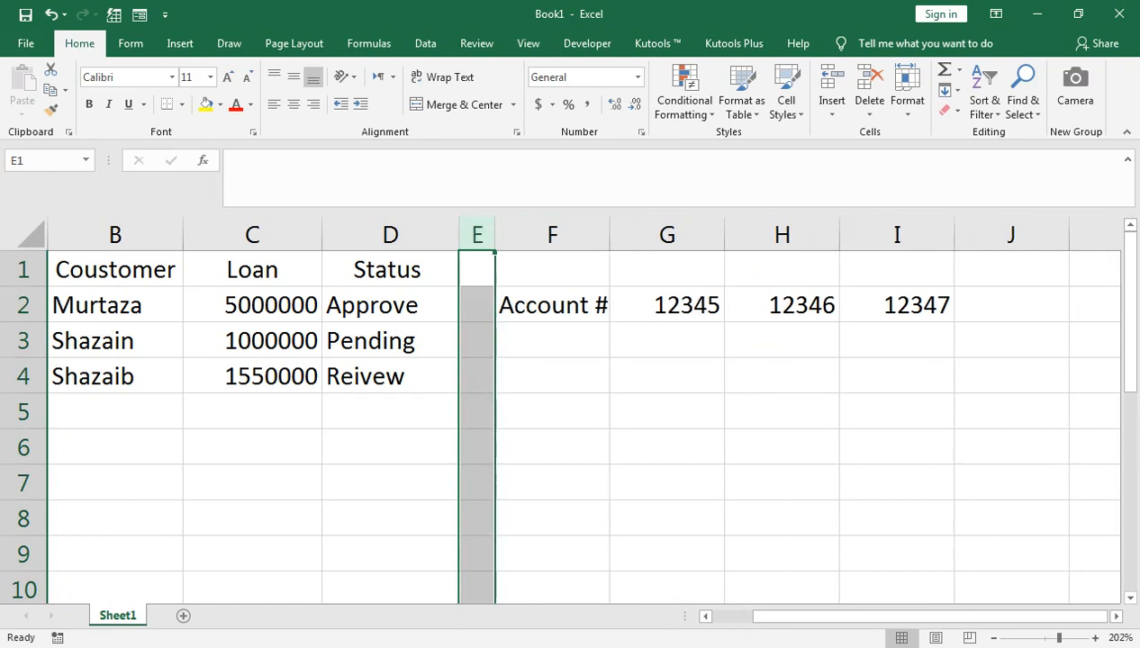
left_click_drag(852, 617, 763, 599)
left_click(423, 377)
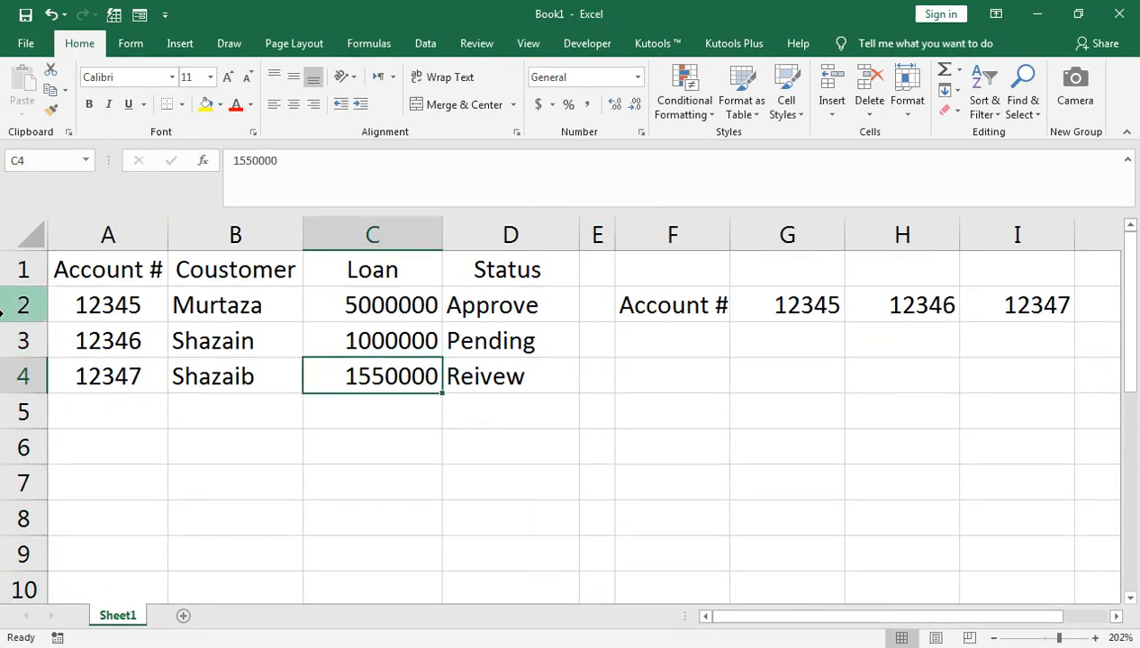
- Copy the F2 formula down into F3:F5
left_click(704, 308)
left_click_drag(729, 322, 721, 353)
key("shift+Down")
key("shift+Down")
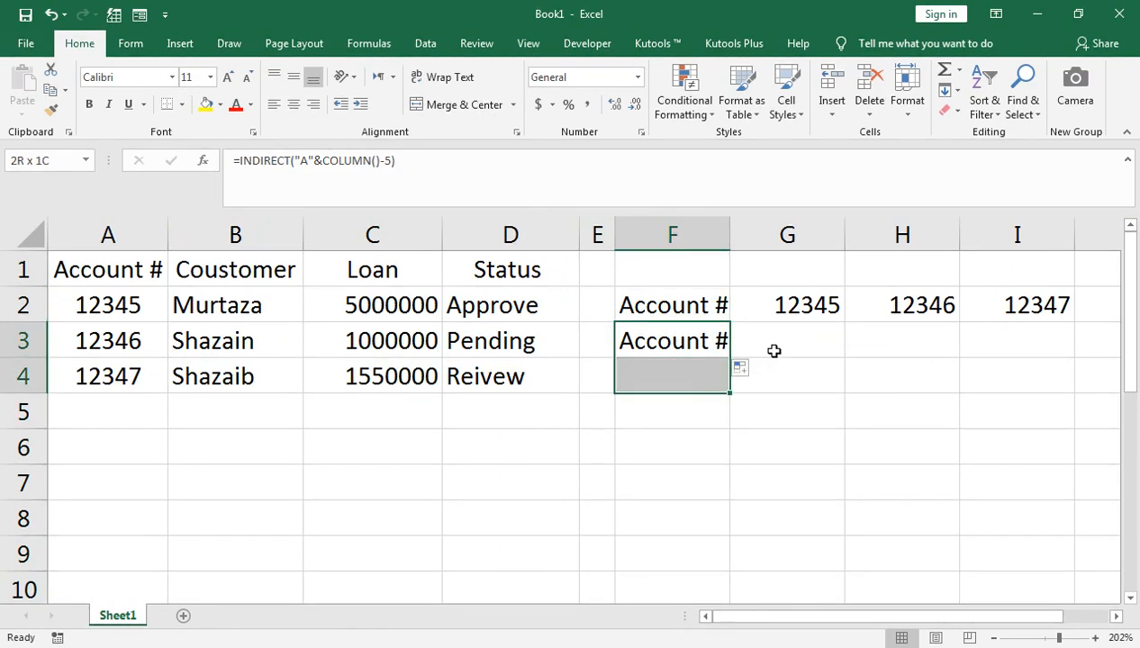
key("ctrl+d")
key("Up")
key("Down")
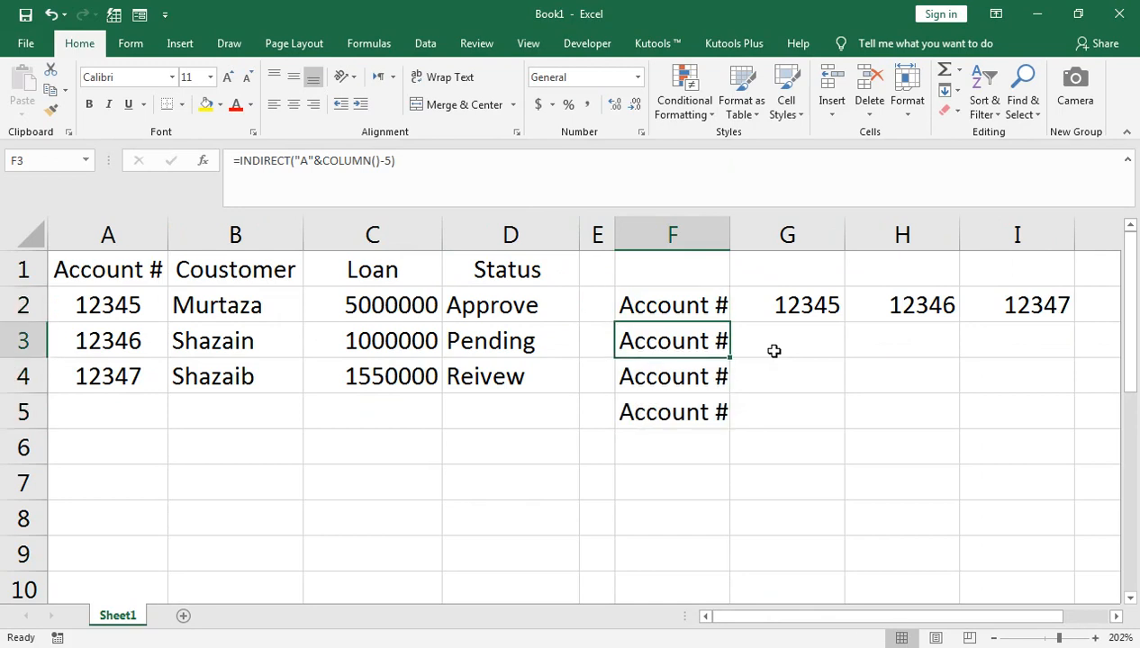
key("F2")
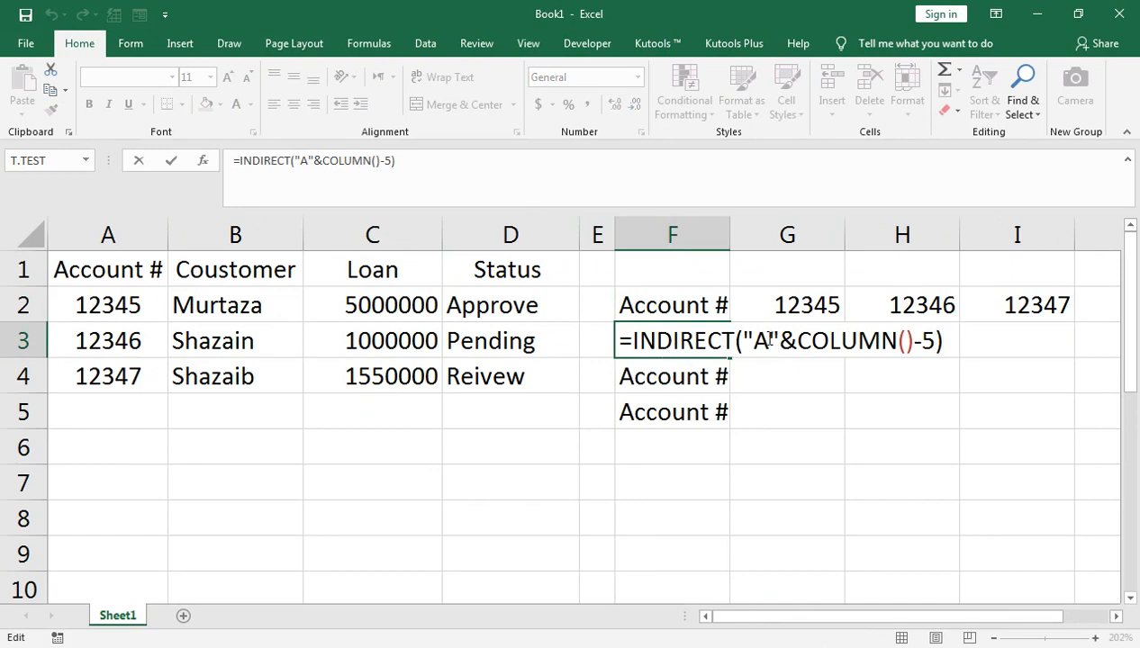
- Point the F3 and F4 INDIRECT formulas at columns B and C
left_click(770, 340)
key("BackSpace")
type("B")
key("Return")
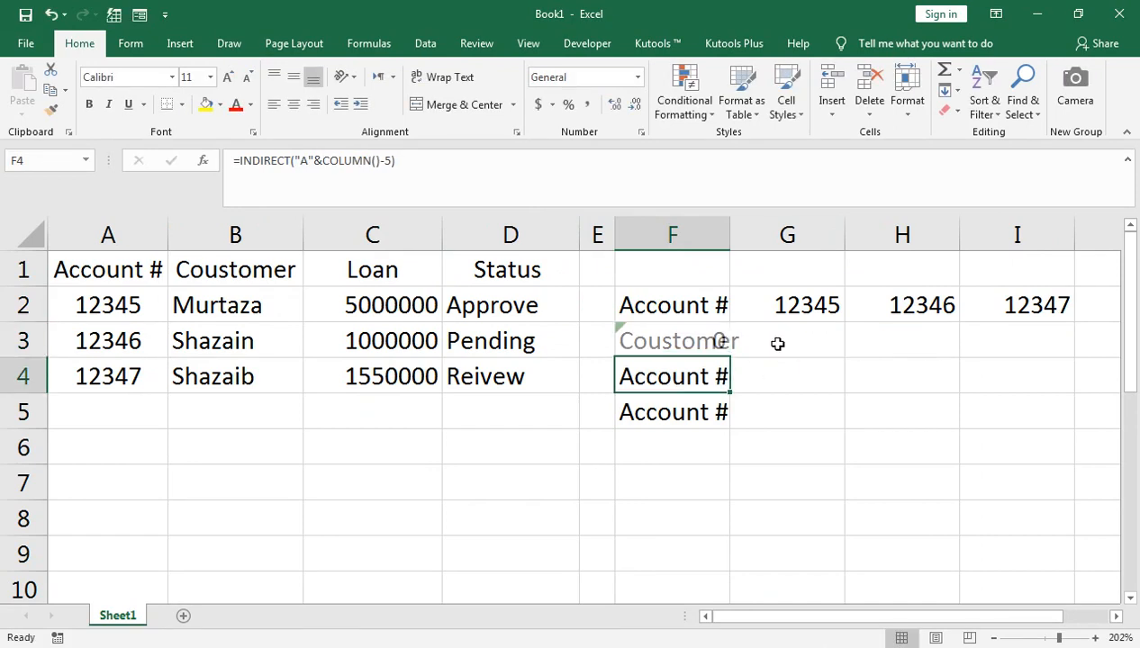
key("F2")
key("Left")
key("Left")
key("Left")
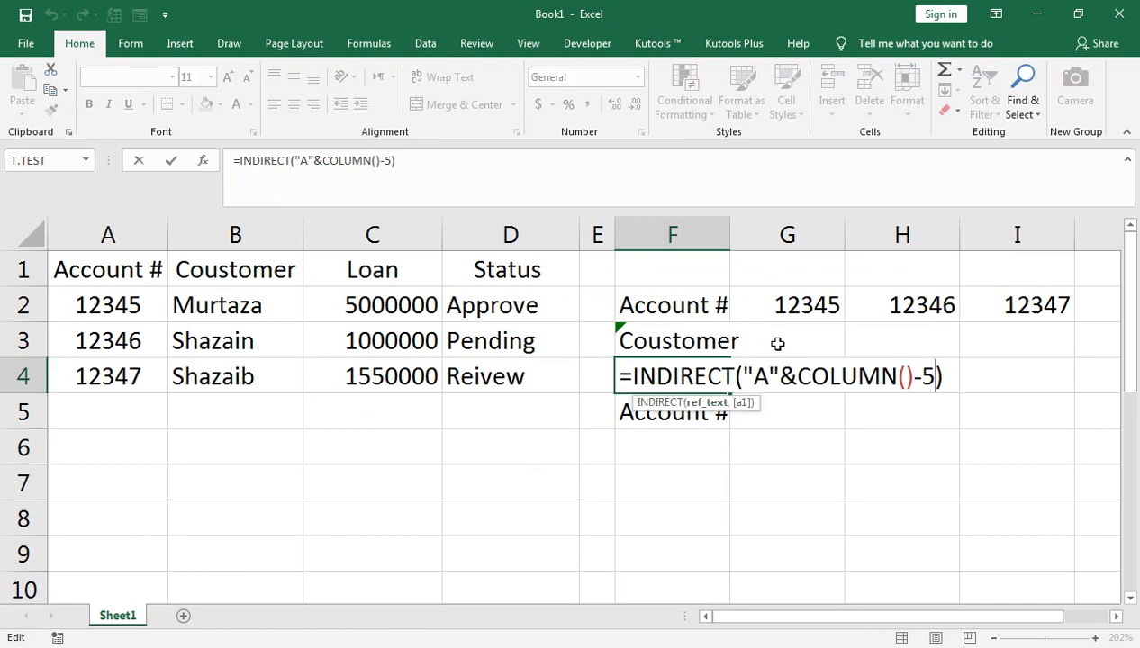
key("Left")
key("BackSpace")
type("C")
key("Return")
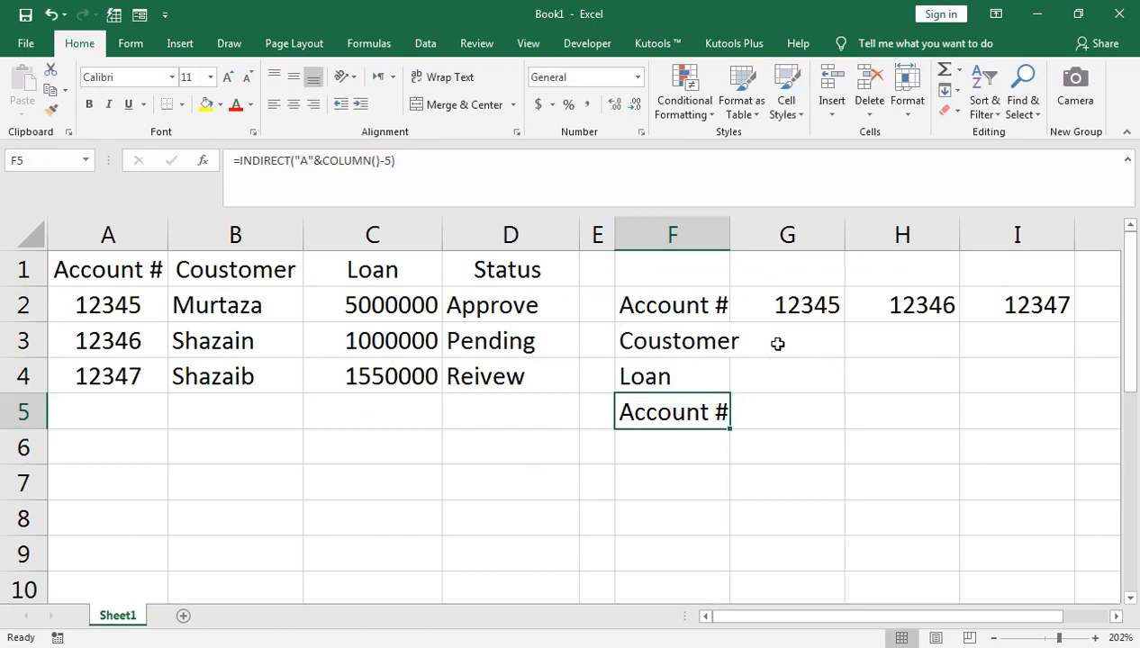
- Point the F5 formula at column D so it returns Status
key("F2")
key("Left")
key("Left")
key("Left")
key("Left")
key("Left")
key("Left")
key("Left")
key("Left")
key("Left")
key("Left")
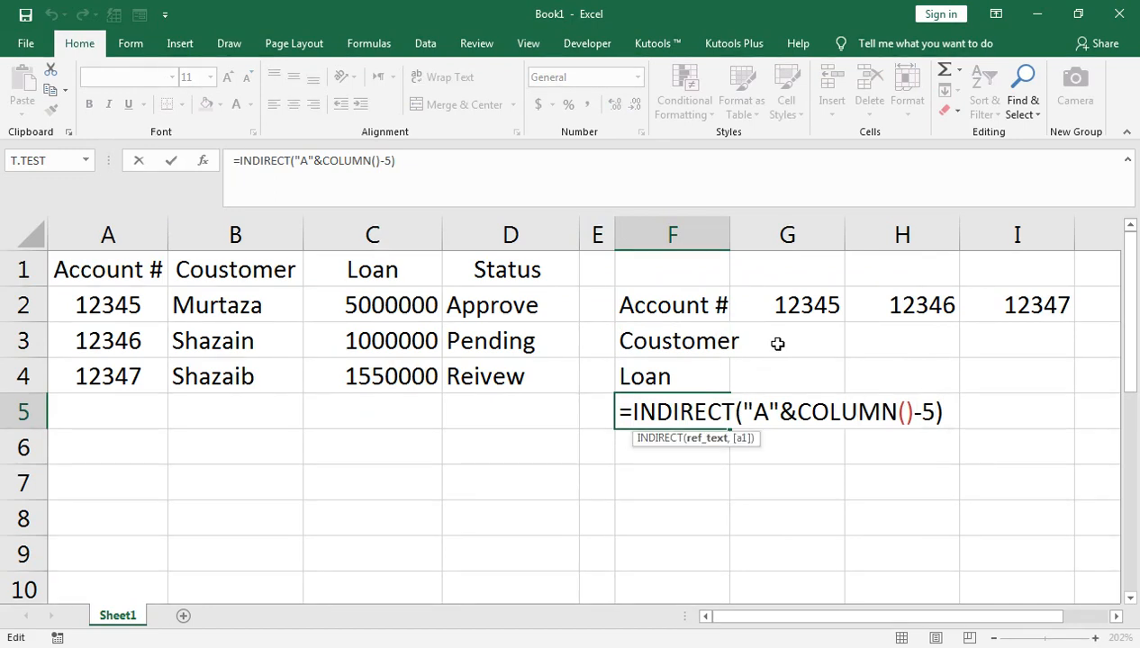
key("BackSpace")
type("D")
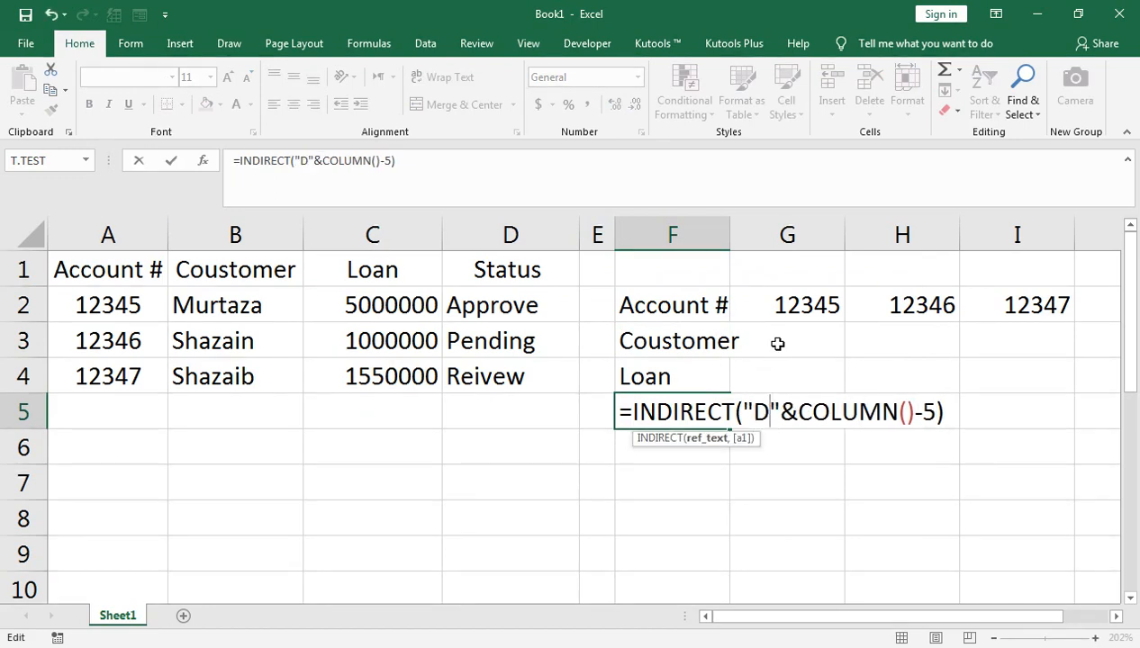
key("Return")
key("Up")
key("Up")
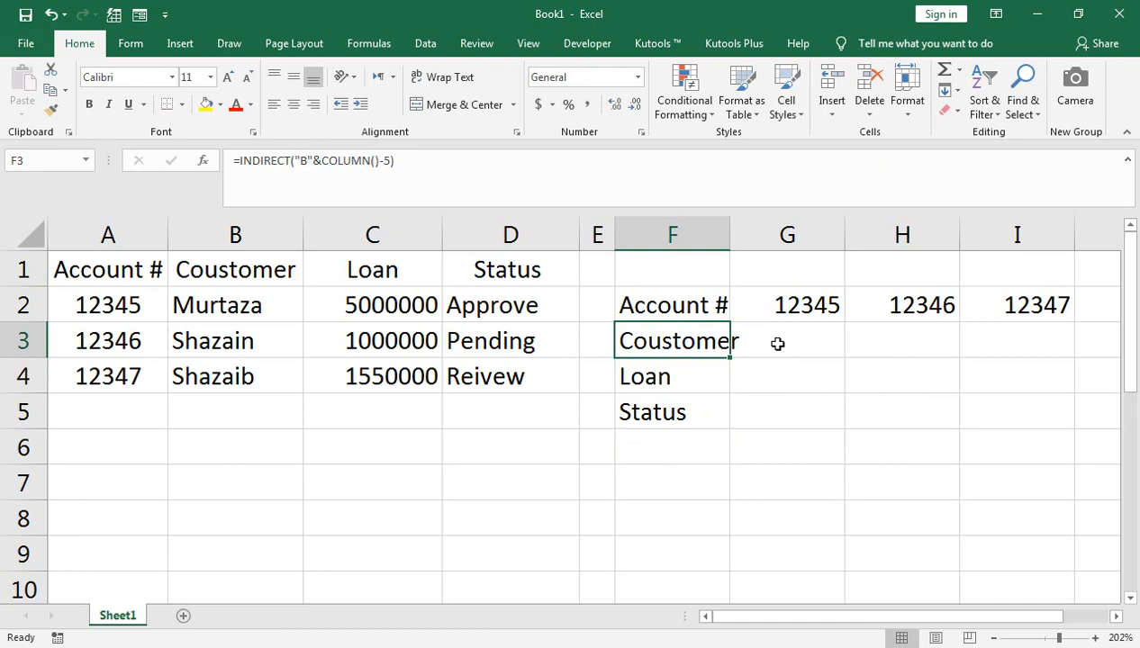
- AutoFit column F and fill the F3:F5 formulas right across G3:I5
key("alt+h")
key("o")
key("i")
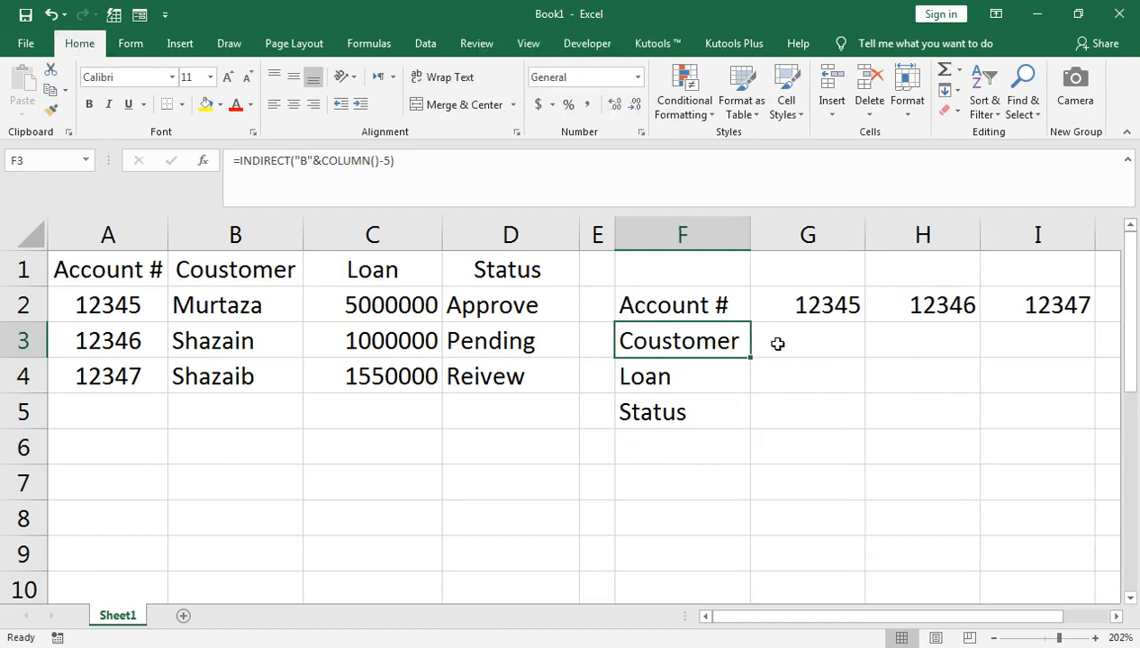
key("shift+Right")
key("shift+Right")
key("shift+Right")
key("shift+Down")
key("shift+Down")
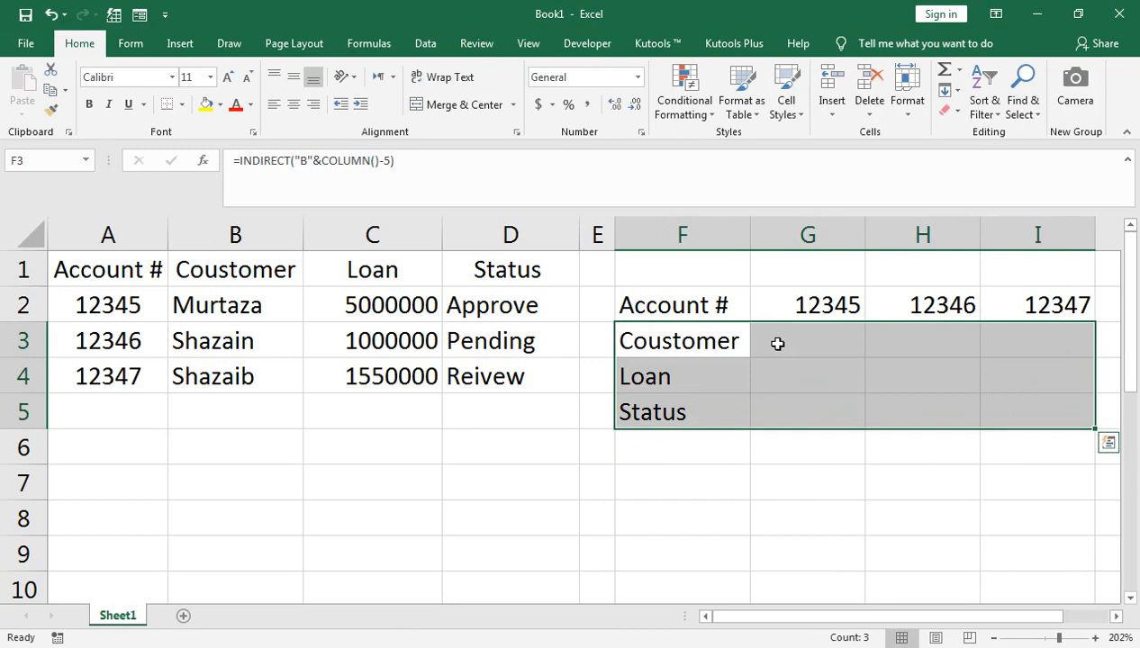
key("ctrl+r")
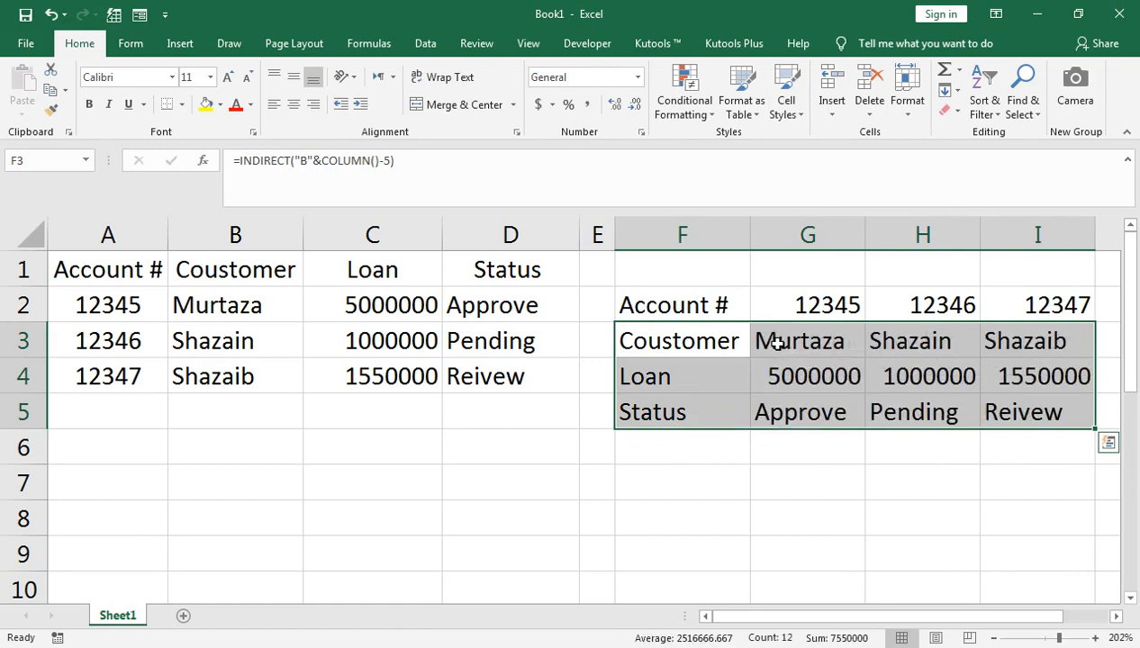
left_click(710, 280)
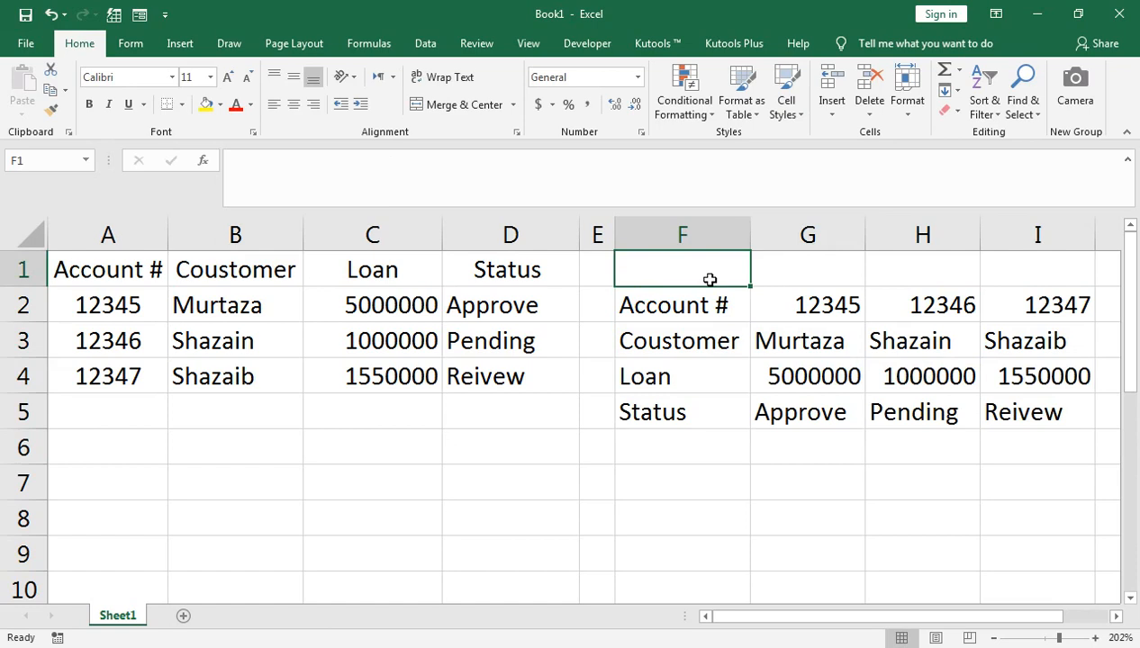
- Type the heading 'Example 1' into cell F1
type("eXAPMLE")
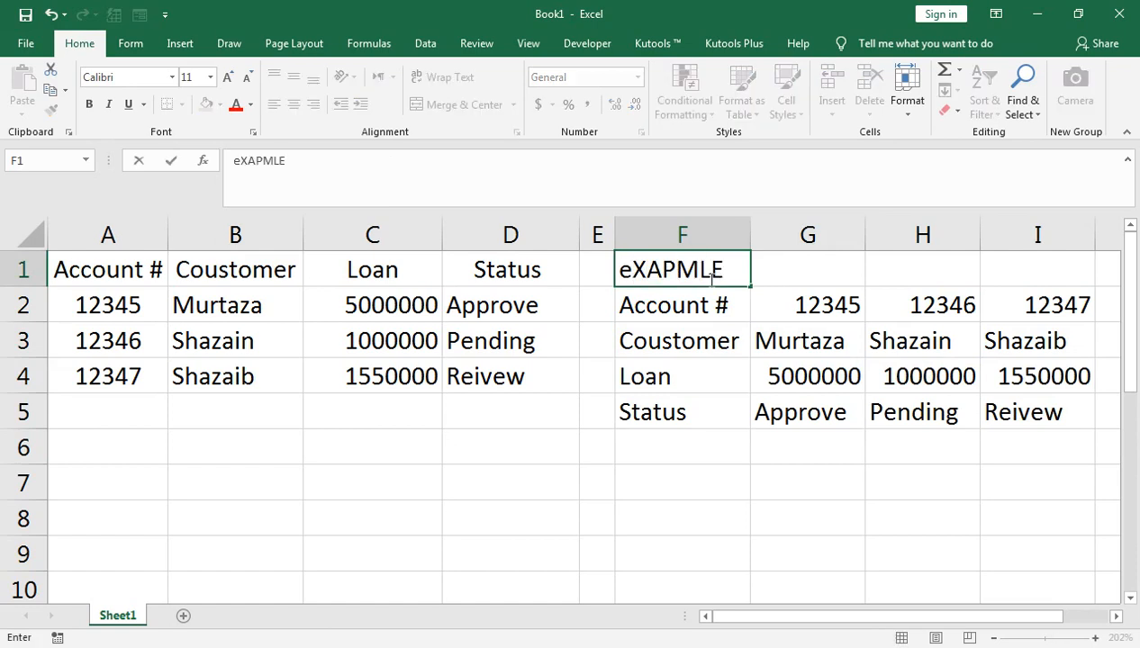
key("BackSpace")
key("BackSpace")
key("BackSpace")
key("BackSpace")
key("BackSpace")
key("BackSpace")
key("BackSpace")
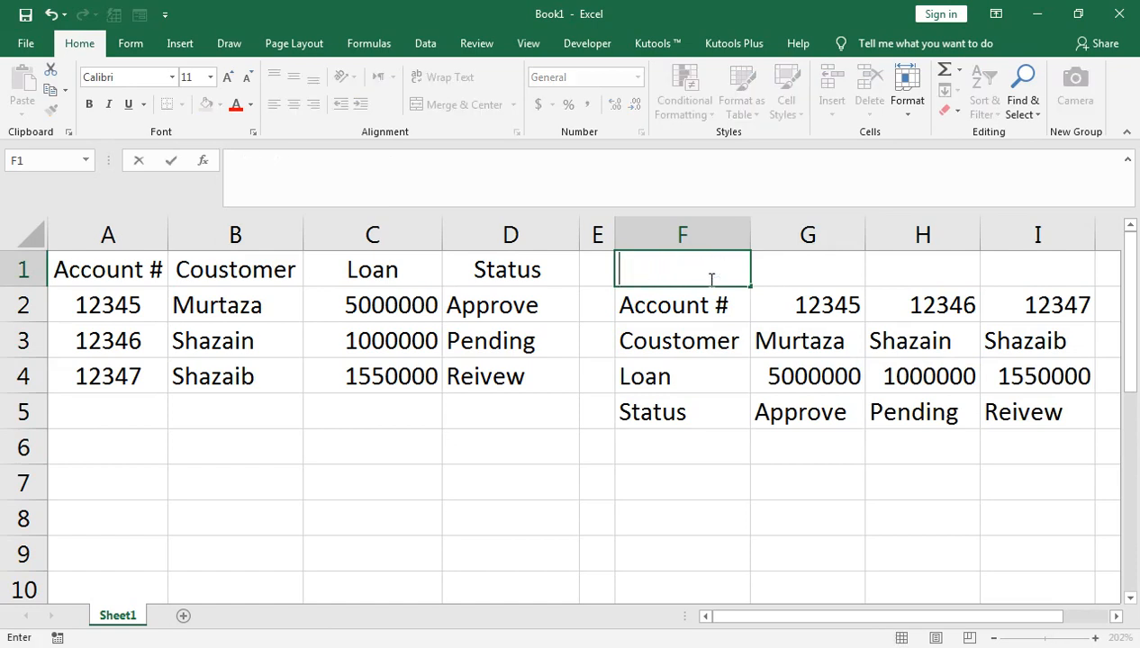
type("Example")
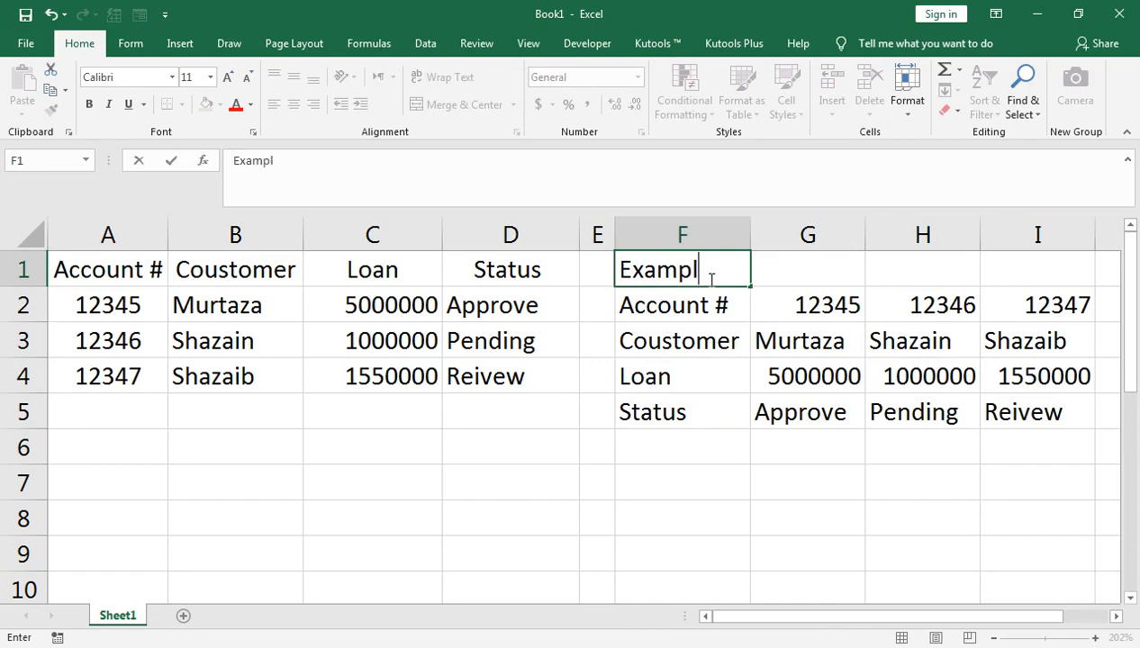
key("Return")
left_click(711, 279)
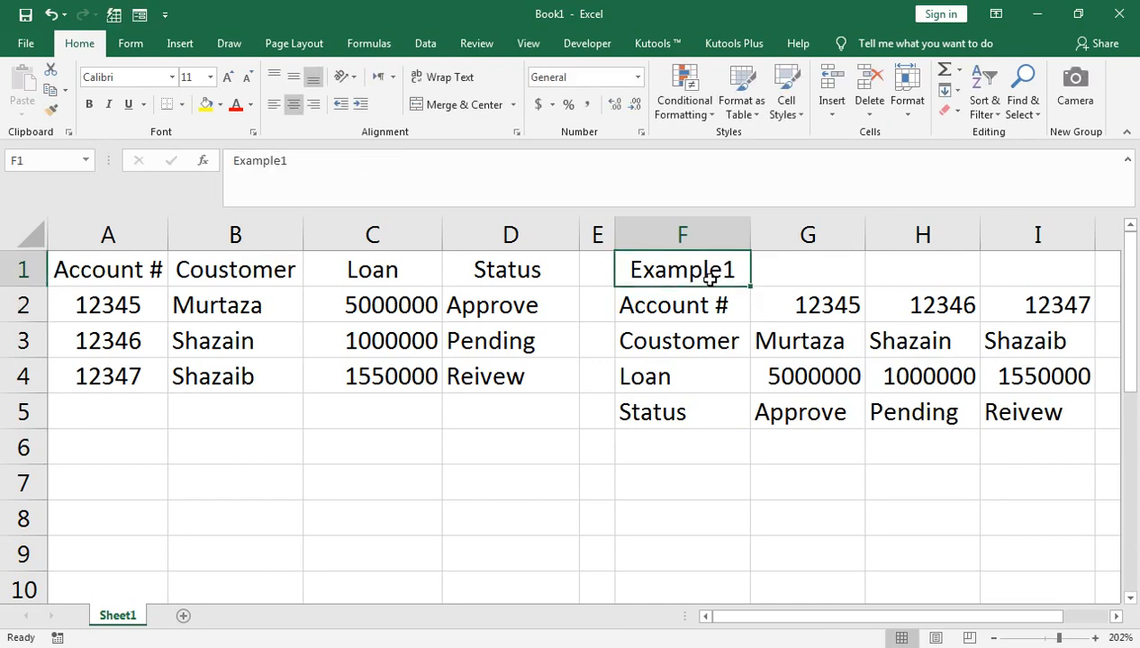
key("F2")
type("1")
key("Return")
- Move around the tables and end on cell A6 below them
key("Down")
key("Down")
key("Up")
key("Up")
key("Down")
key("Down")
key("Down")
key("Down")
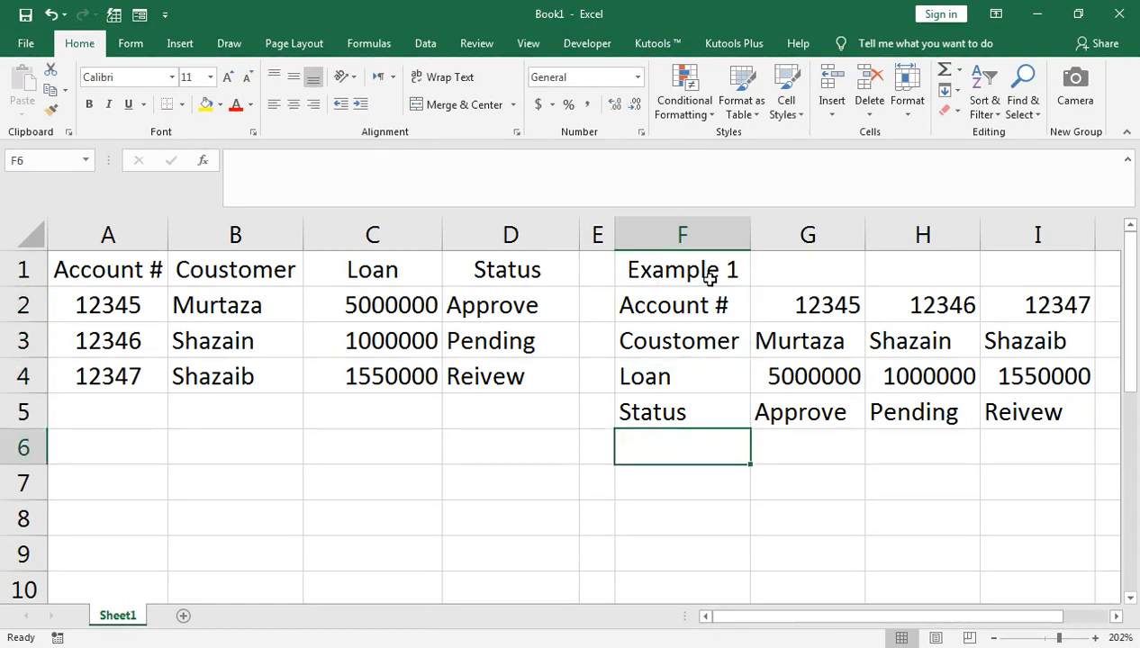
key("Down")
key("Left")
key("Left")
key("Left")
key("Left")
key("Left")
key("Up")
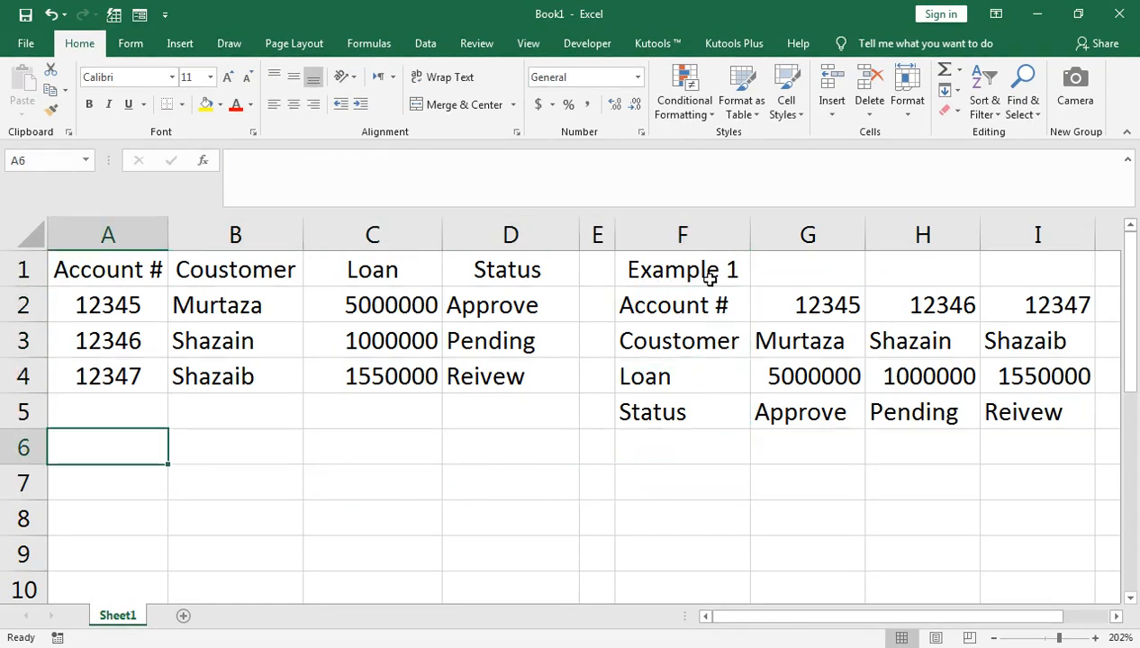
key("Up")
key("Up")
key("Up")
key("Up")
key("Up")
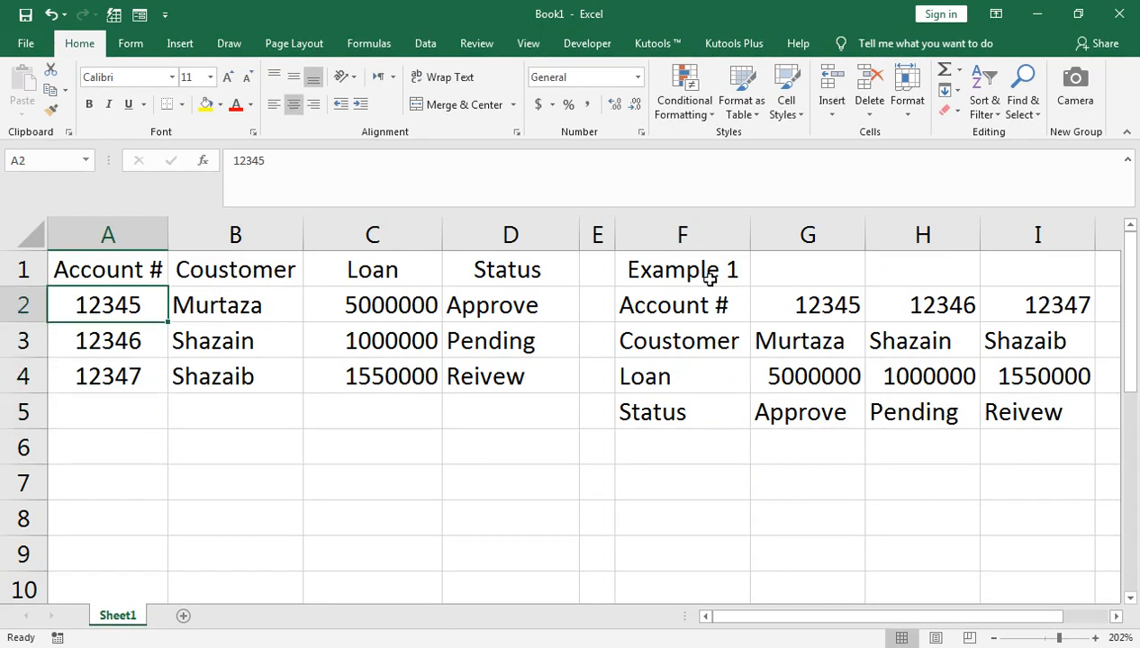
key("Right")
key("Right")
key("Right")
key("Right")
key("Right")
key("Down")
key("Down")
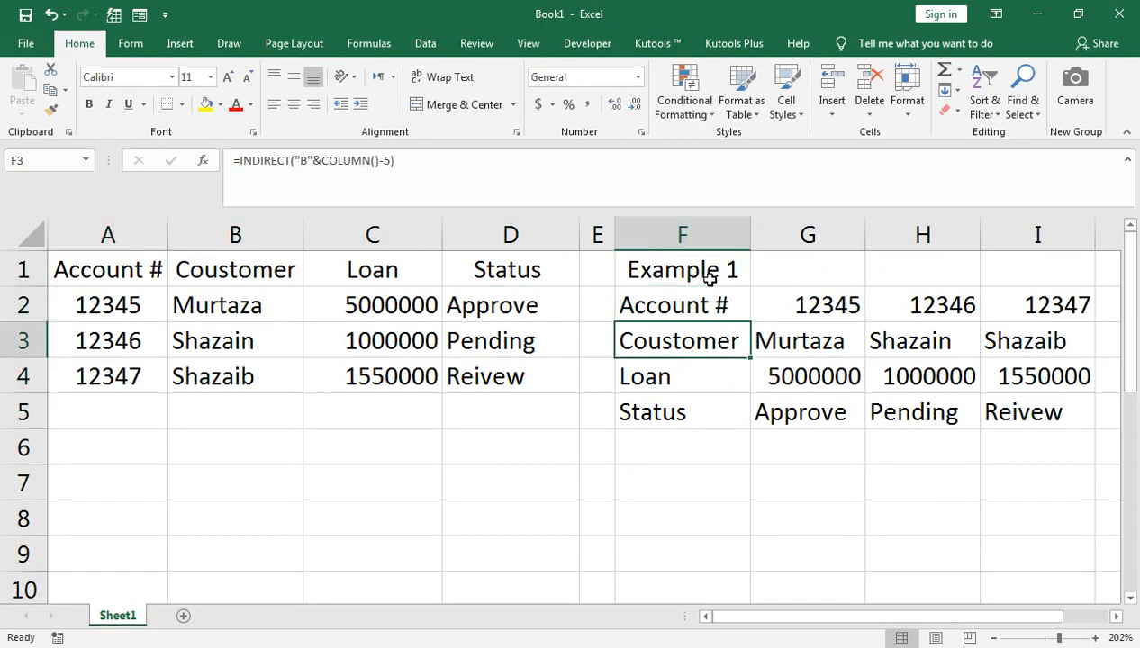
key("Down")
key("Down")
key("Down")
key("Left")
key("Left")
key("Left")
key("Left")
key("Left")
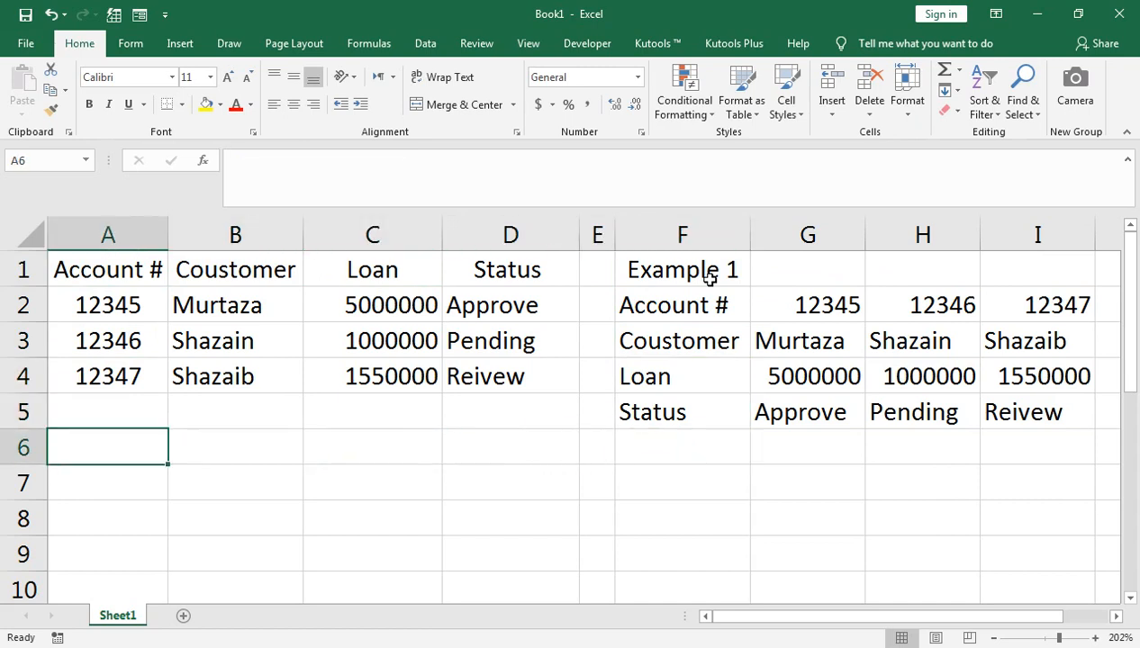
- Type 'Example 2' in A6 and, after correcting stray letters, 'YZA1' in A7
type("Ex")
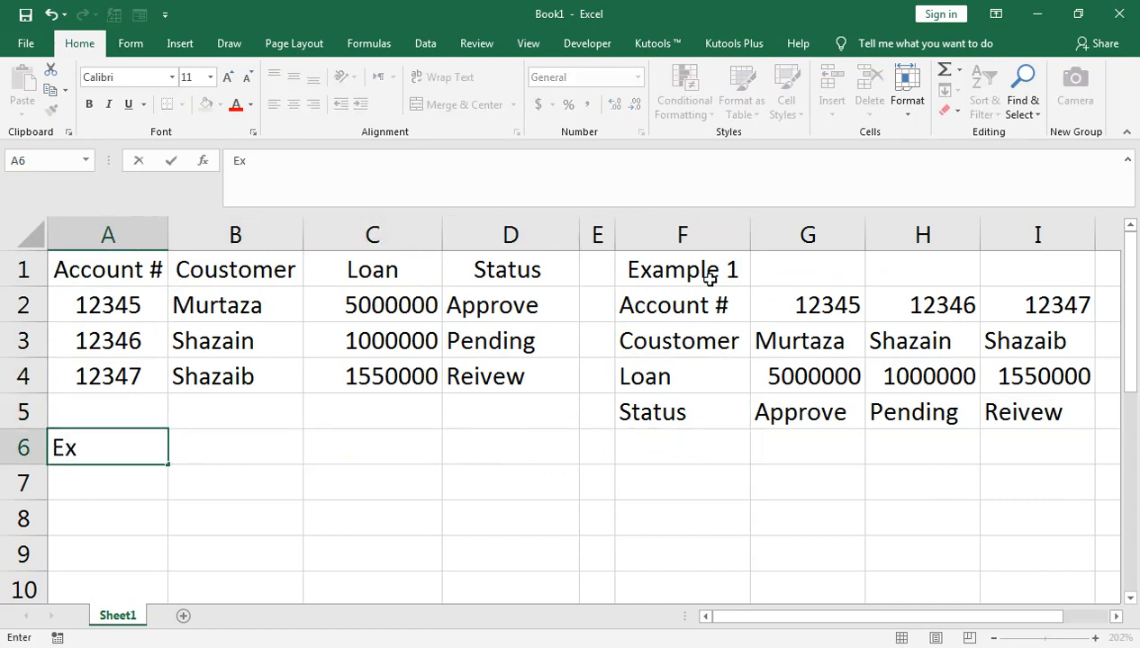
type("ample ")
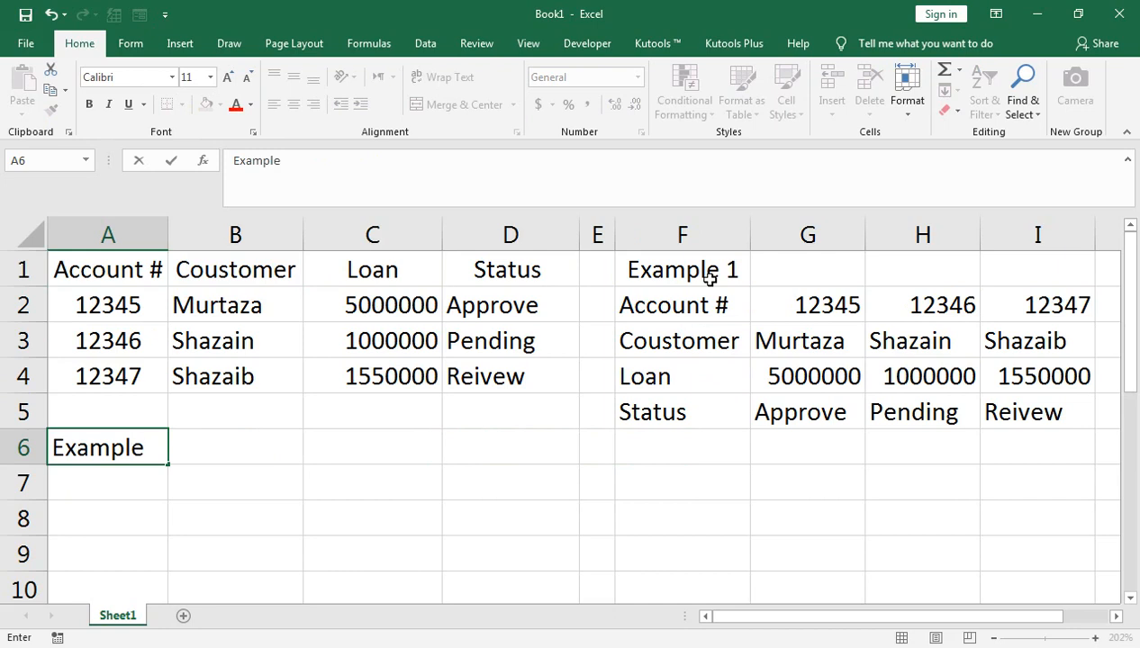
type("2")
key("Return")
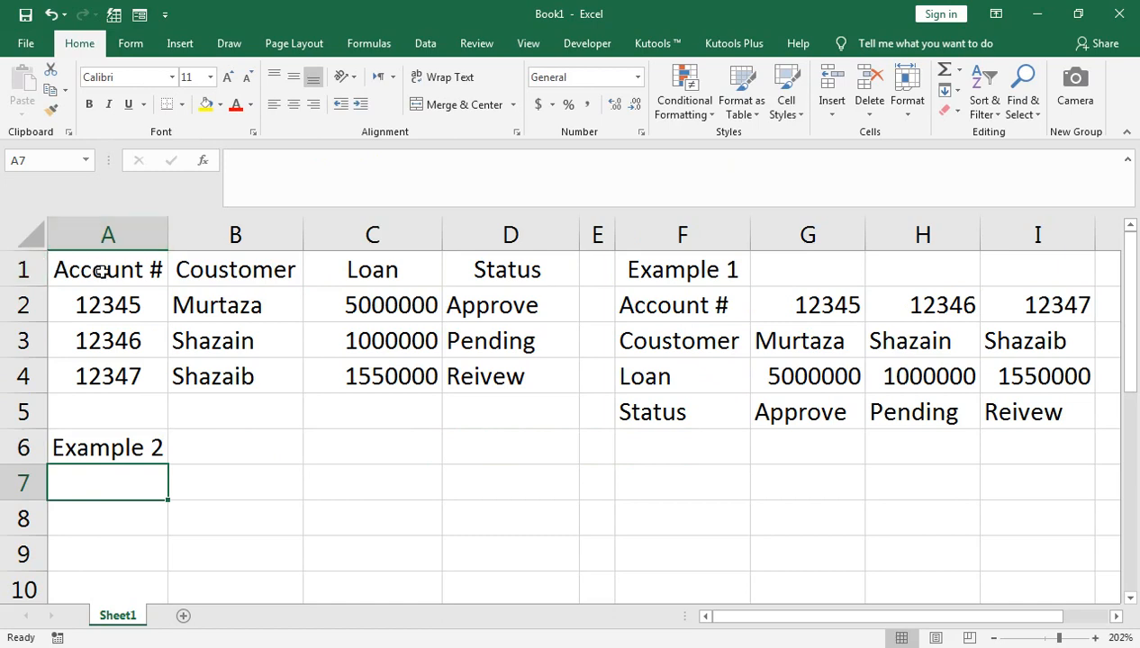
type("AA")
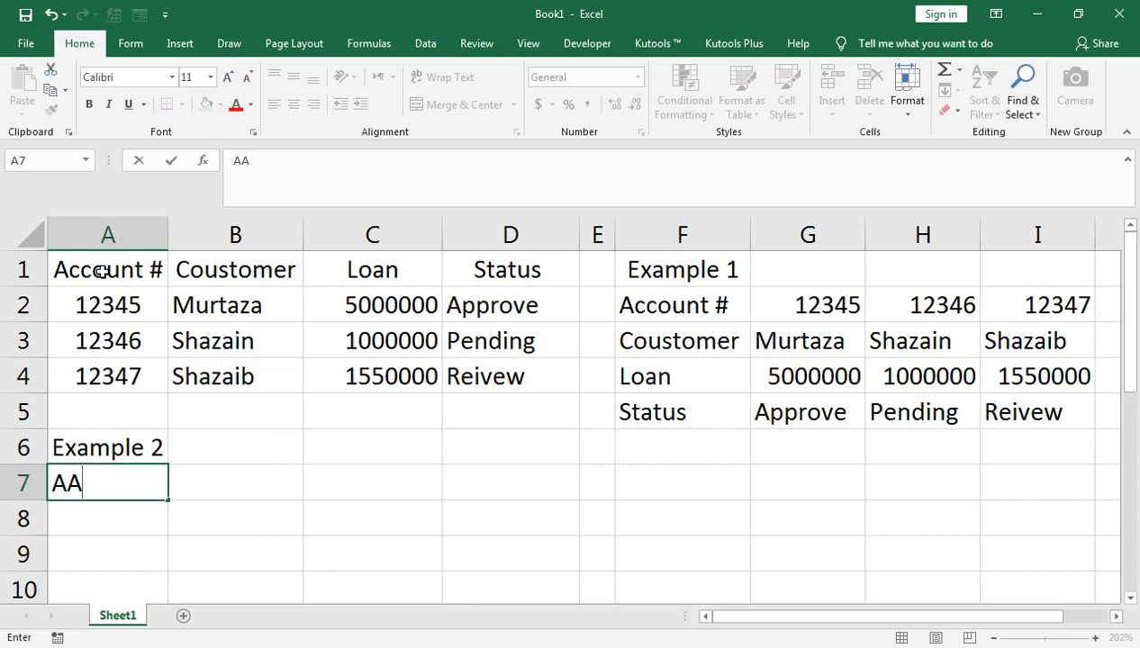
key("BackSpace")
type("X")
key("BackSpace")
type("YZA1")
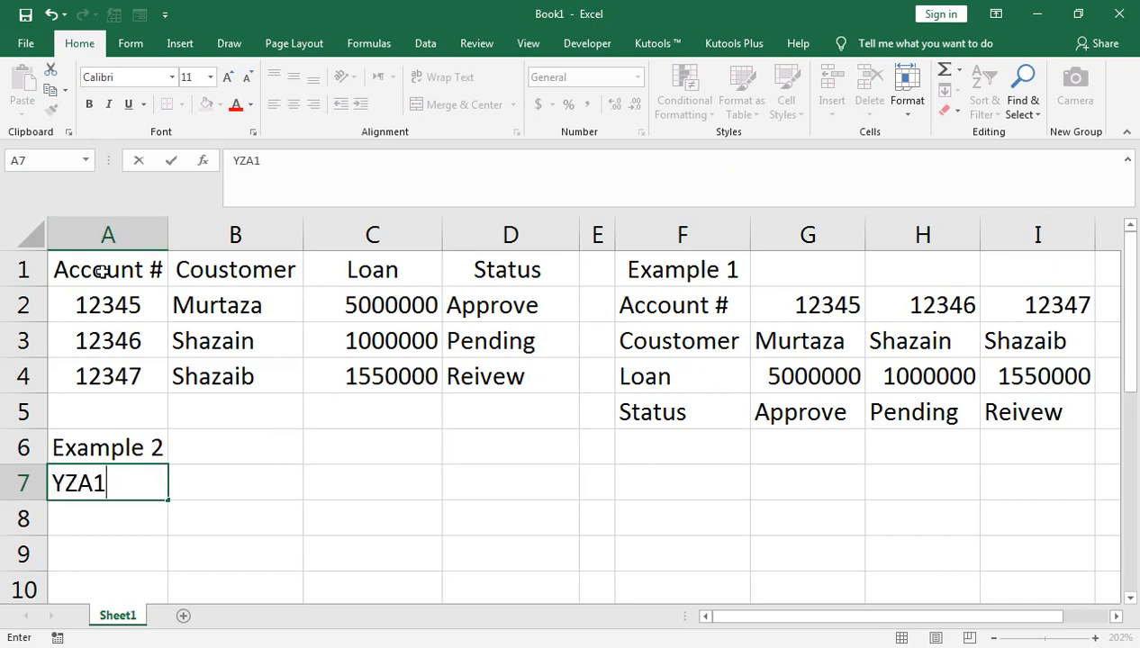
key("Return")
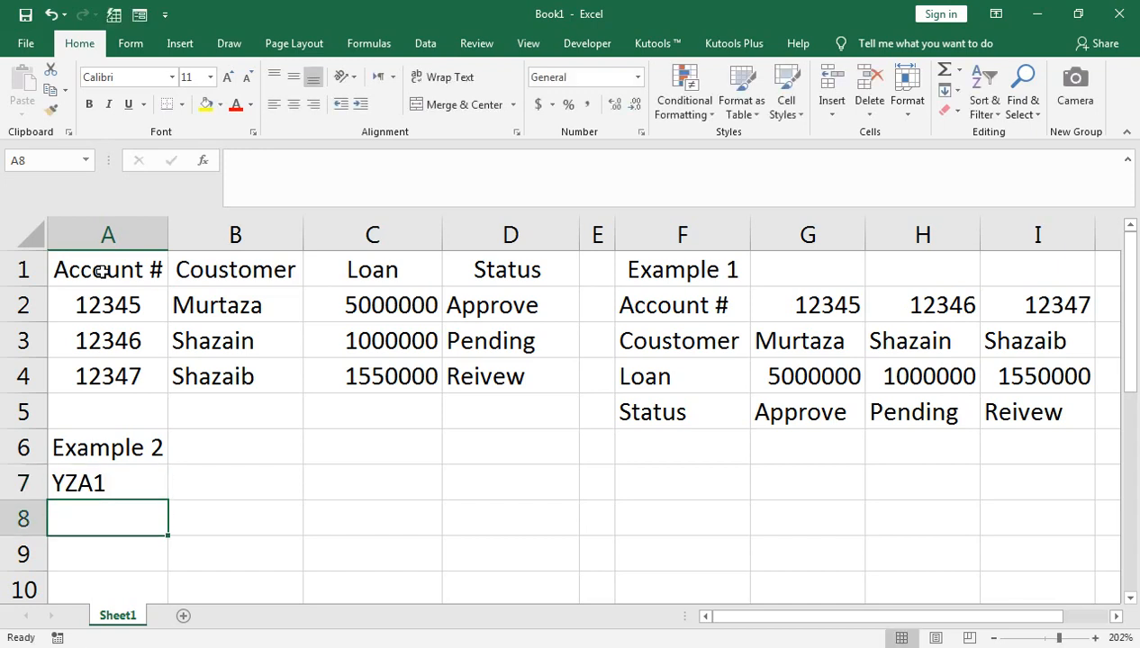
- Fill YZA1 down from A7 to A10, giving YZA2–YZA4, then select A7:A10
left_click(118, 491)
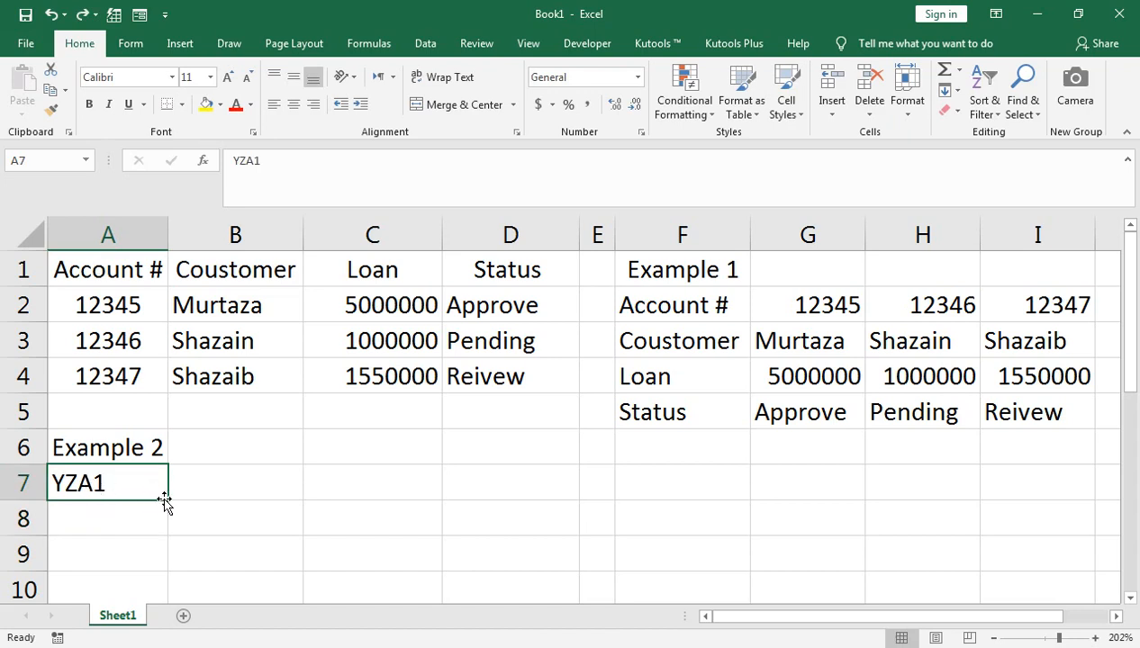
left_click_drag(166, 499, 160, 590)
left_click(165, 581)
left_click(151, 560)
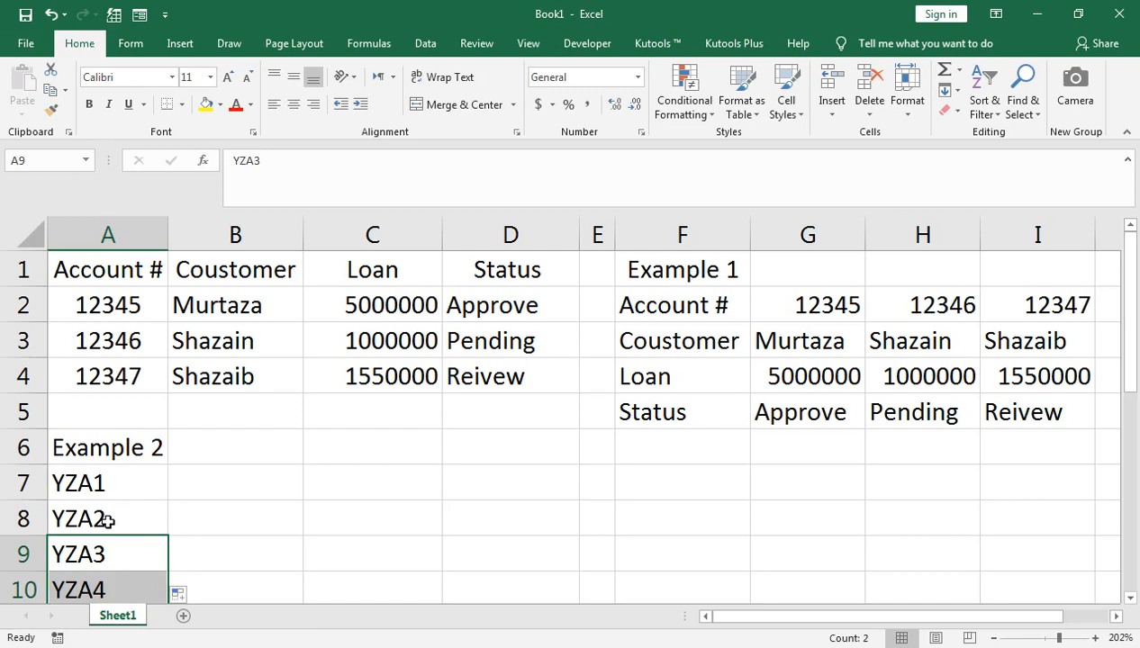
left_click(117, 481)
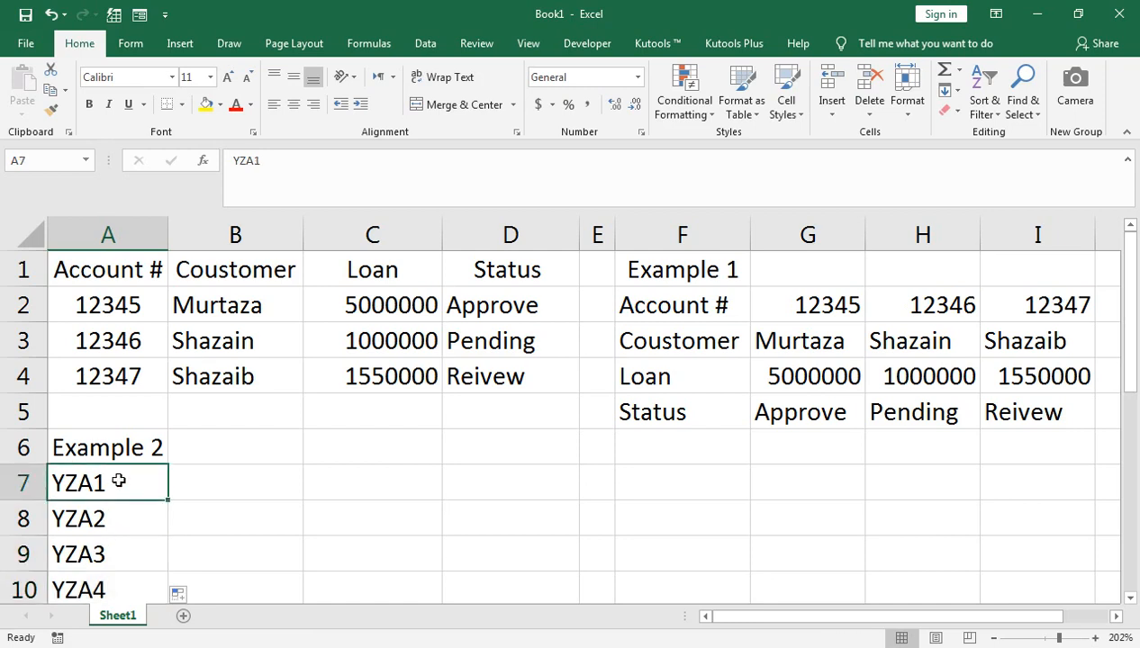
key("shift+Down")
key("shift+Down")
key("shift+Down")
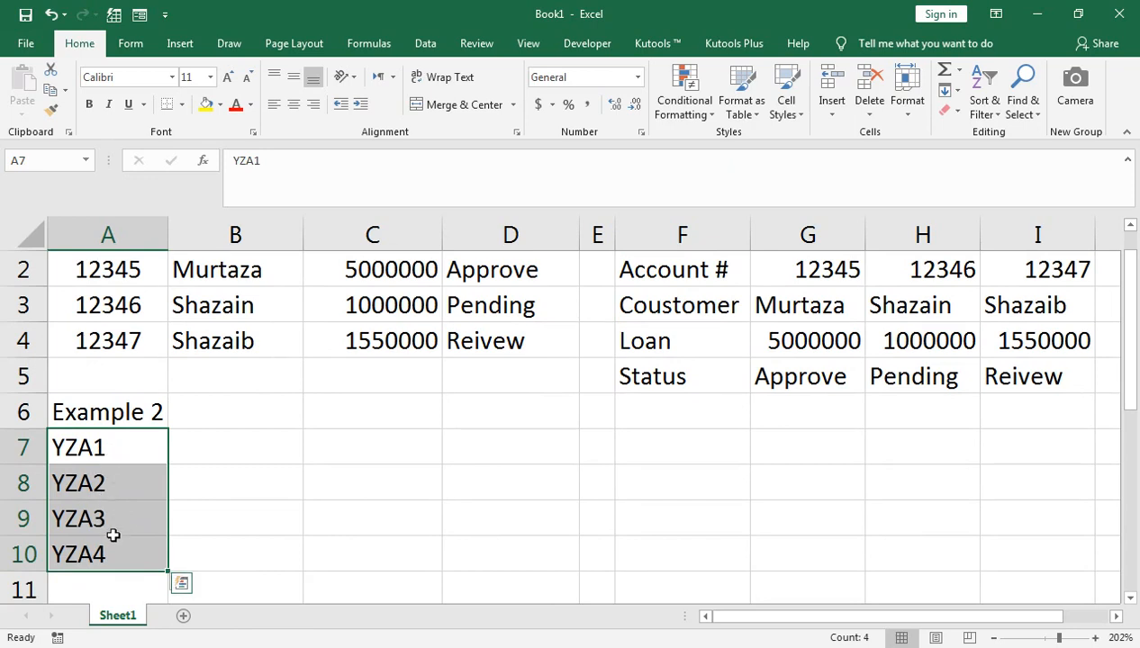
- Change A8, A9 and A10 to YZb2, YZc3 and YZd4
double_click(99, 484)
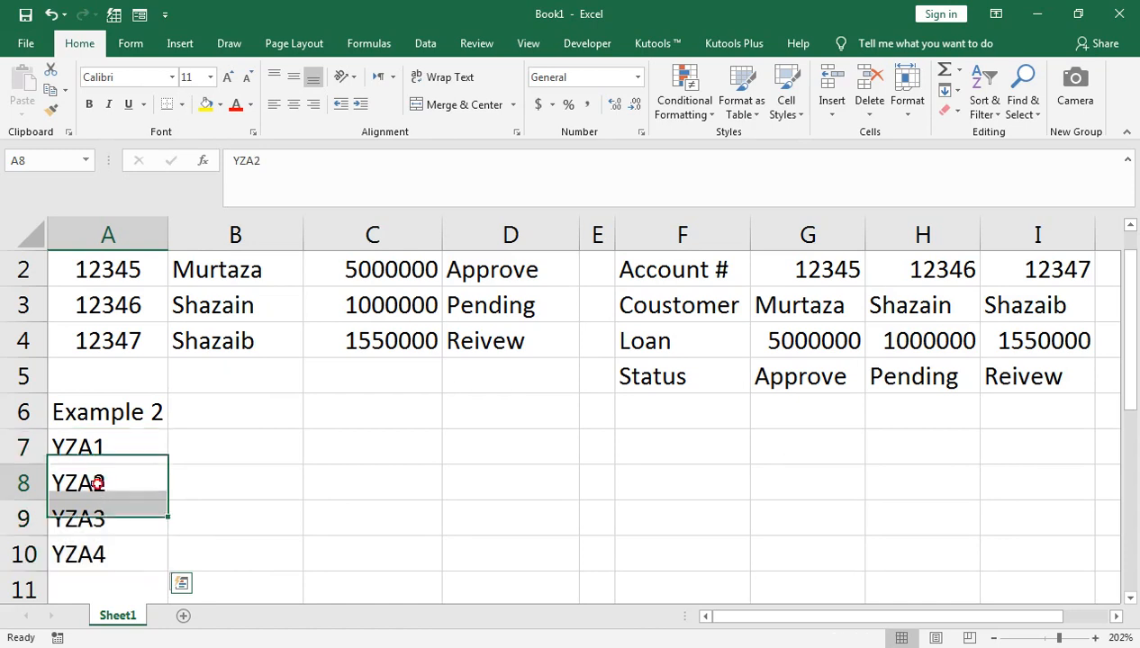
key("BackSpace")
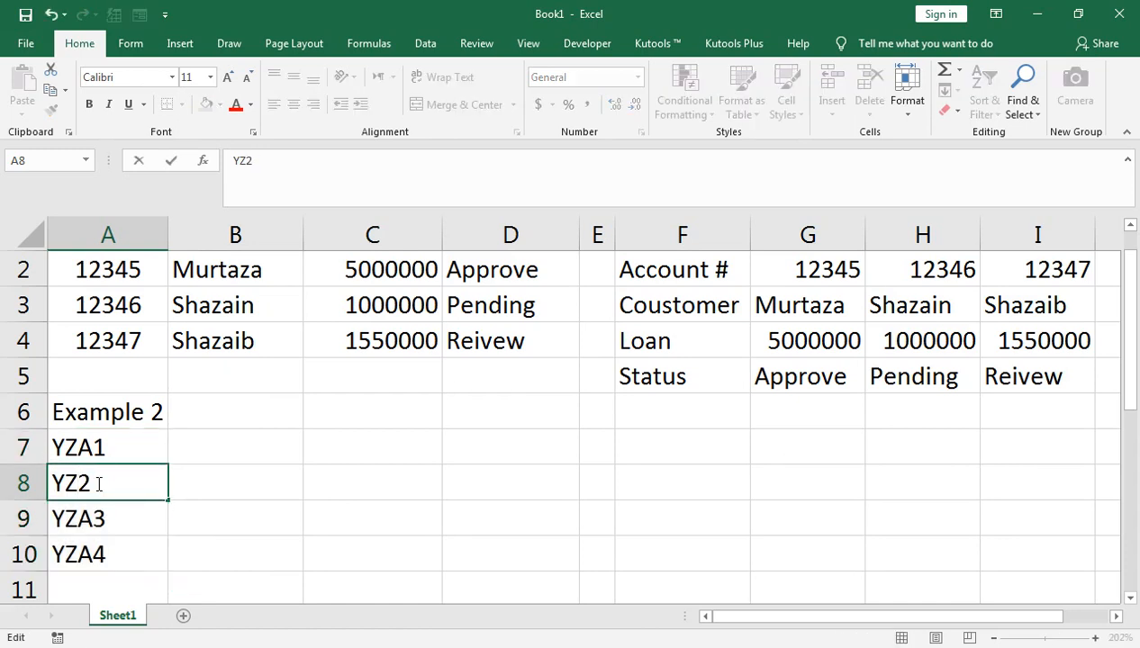
type("b")
key("Return")
double_click(98, 514)
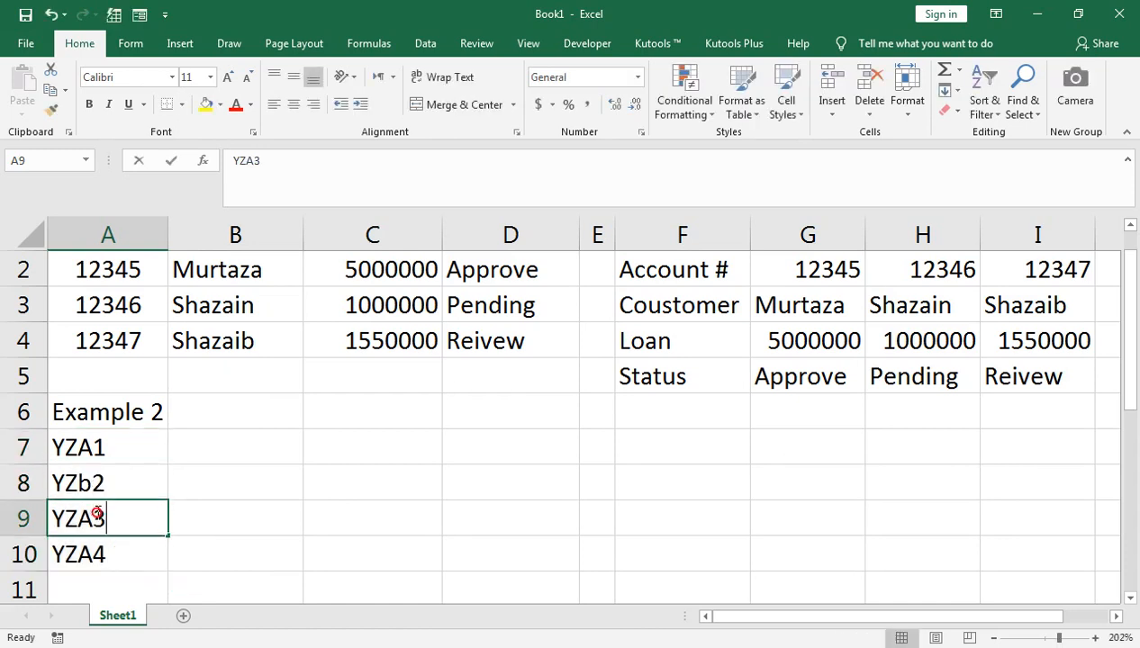
key("BackSpace")
type("c")
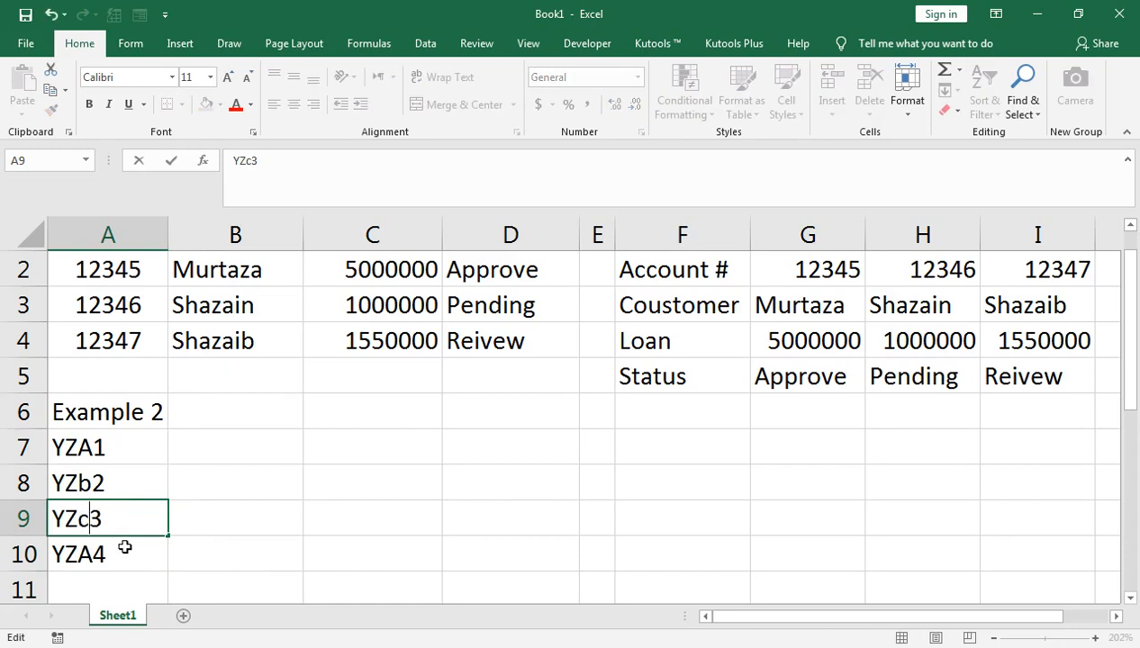
key("Return")
double_click(92, 553)
key("BackSpace")
type("d")
key("Return")
- Undo the A10 edit so it reads YZA4, then select A7:A10
scroll(91, 552, "up", 1)
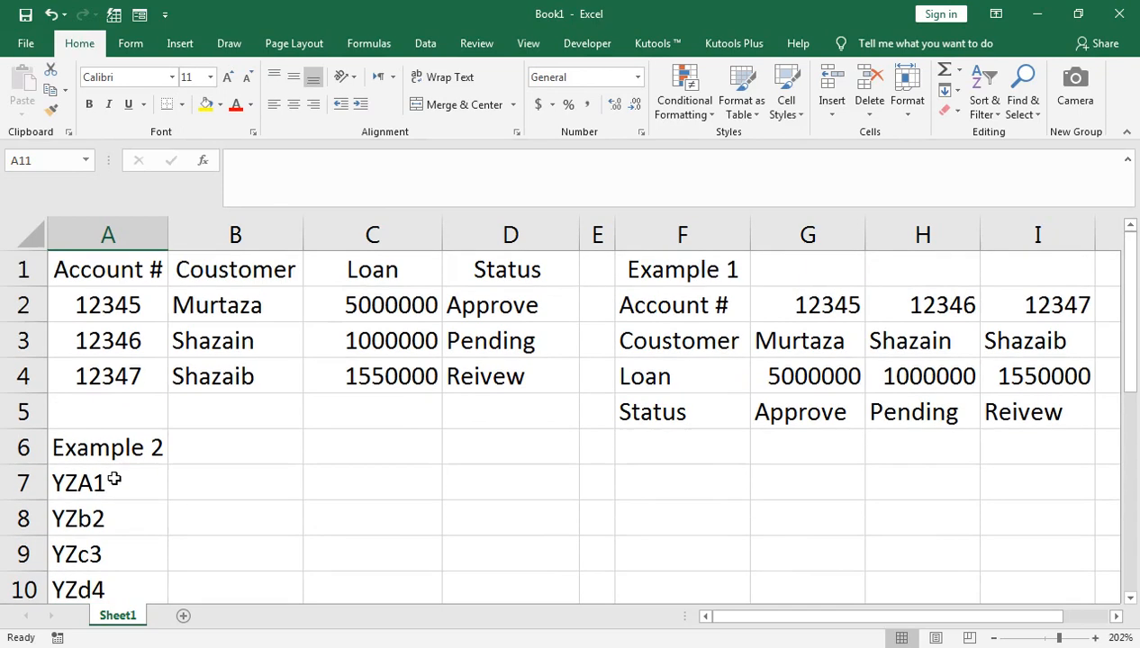
left_click(112, 486)
key("ctrl+z")
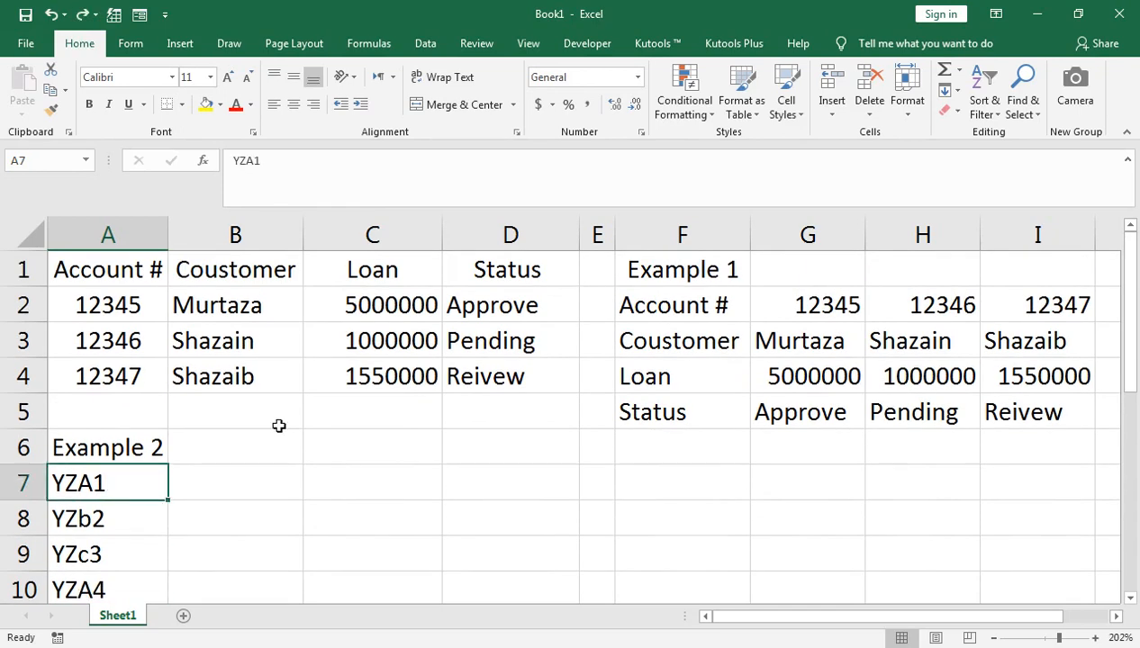
key("shift+Down")
key("Up")
key("Down")
key("Right")
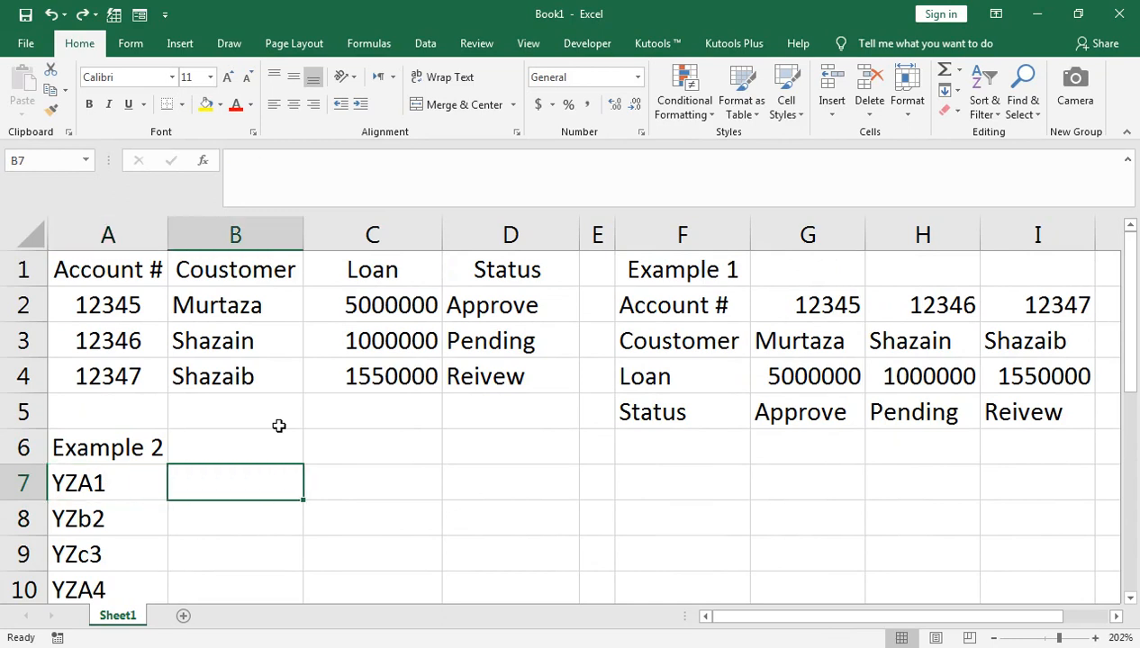
key("Right")
key("Right")
key("Left")
key("Left")
key("Left")
key("shift+Down")
key("shift+Down")
key("shift+Down")
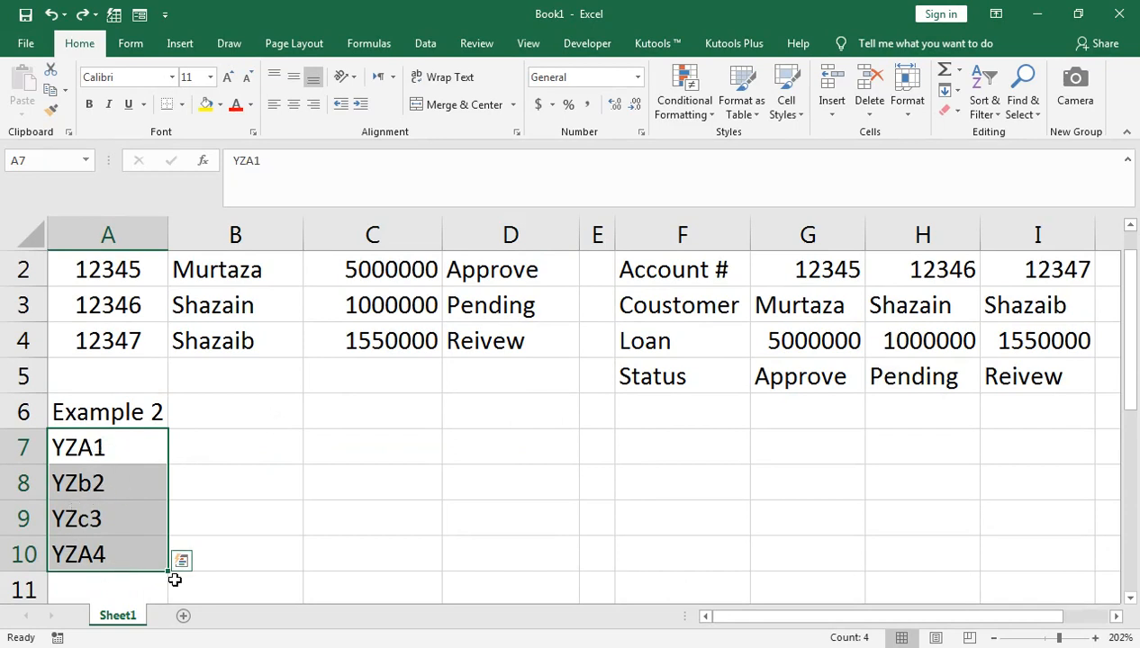
- Change cell A10 to YZd4
left_click(93, 545)
double_click(93, 549)
key("BackSpace")
type("d")
key("Return")
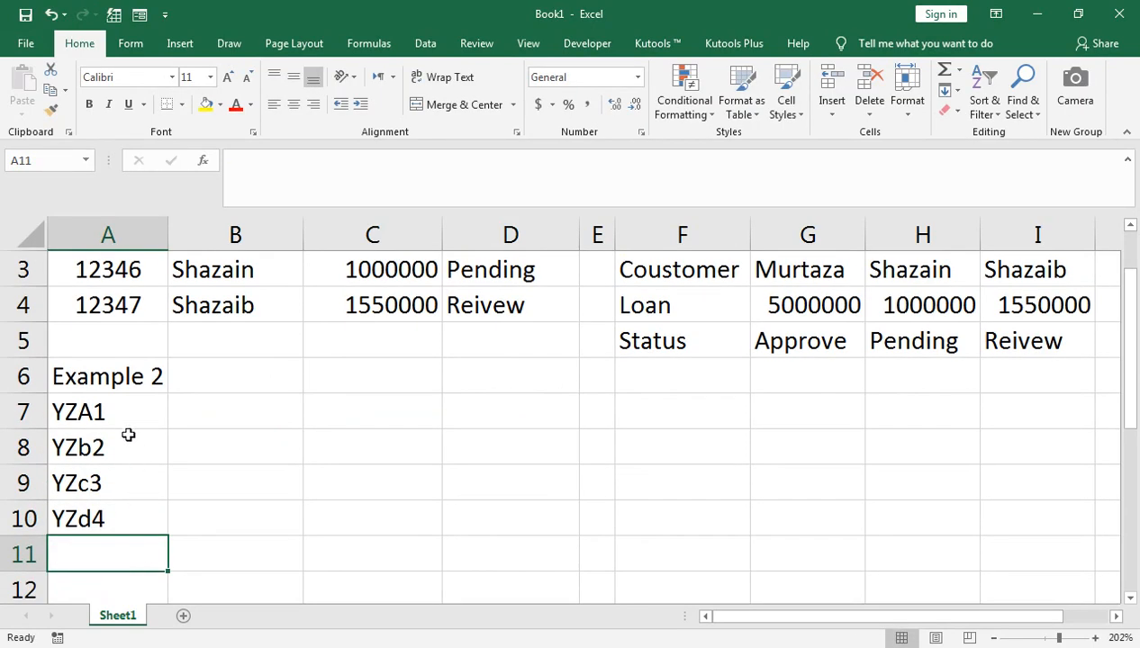
- Reselect the code block A7:A10
left_click(128, 425)
key("shift+Down")
key("shift+Down")
key("shift+Down")
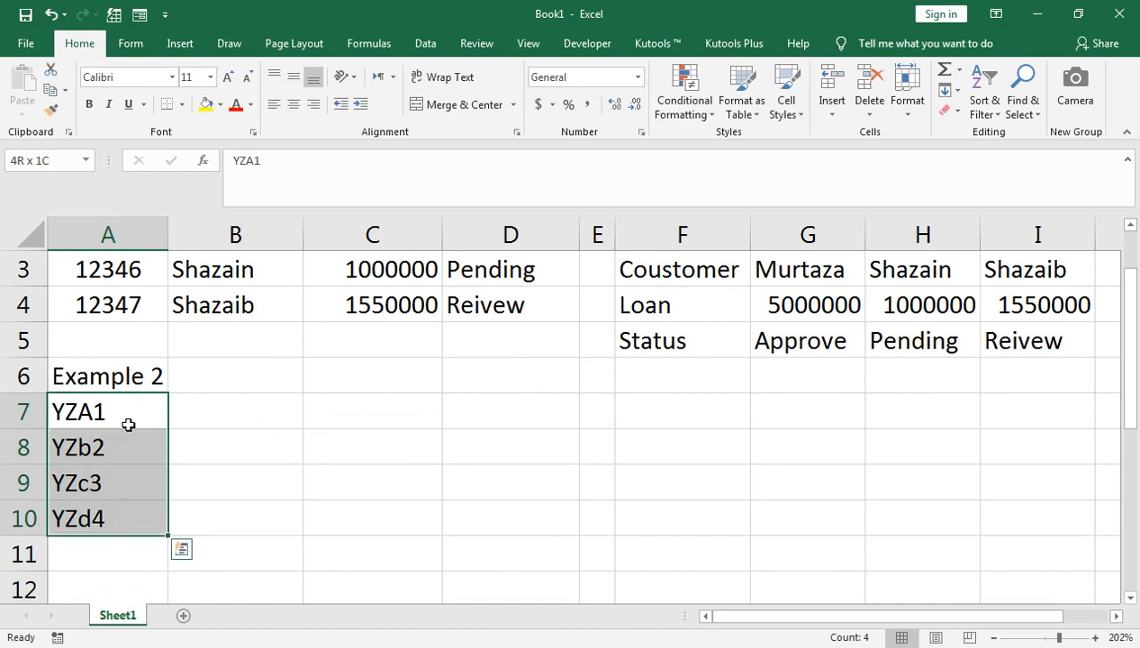
key("shift+Down")
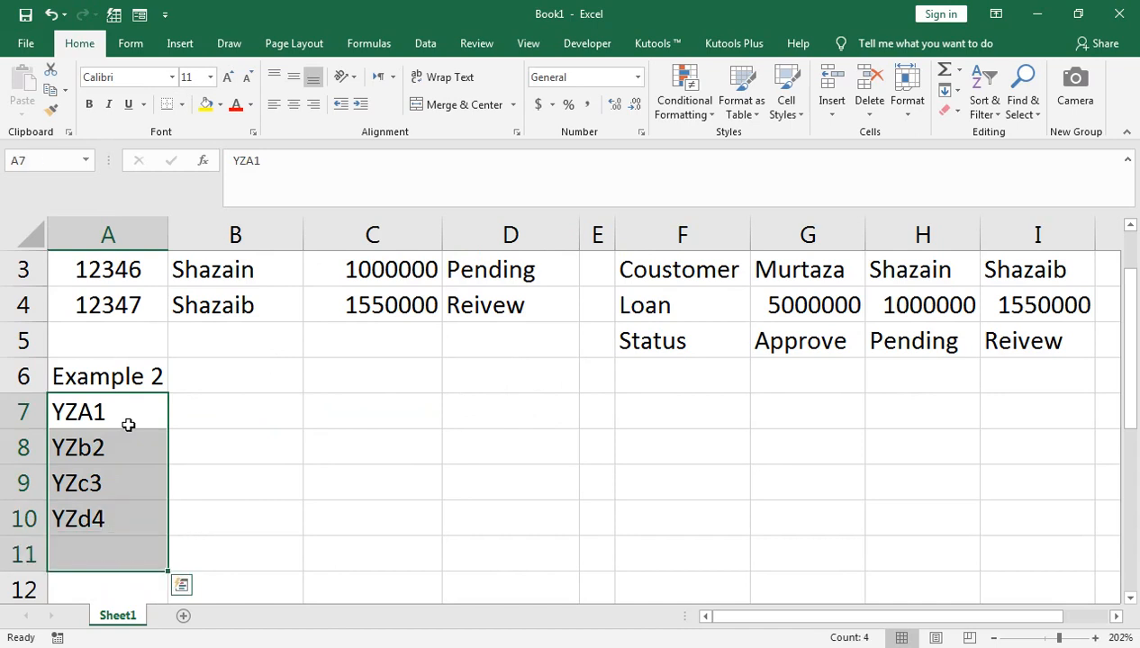
key("shift+Up")
key("shift+Right")
key("shift+Right")
key("shift+Right")
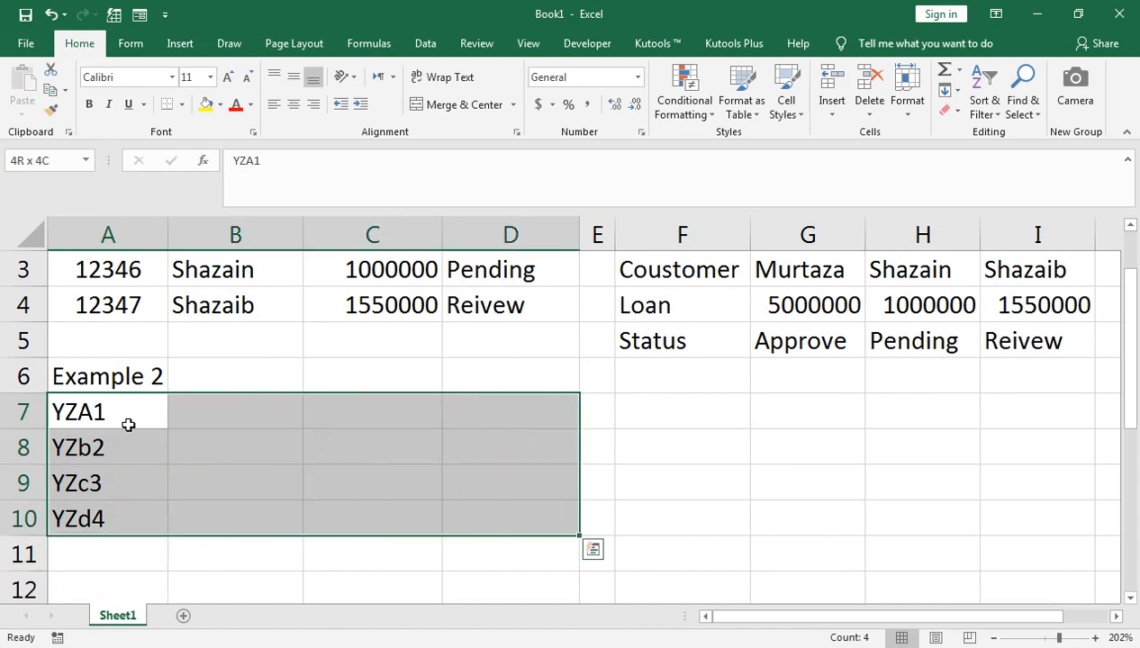
key("shift+Left")
key("shift+Left")
key("shift+Up")
key("shift+Up")
key("shift+Left")
key("shift+Up")
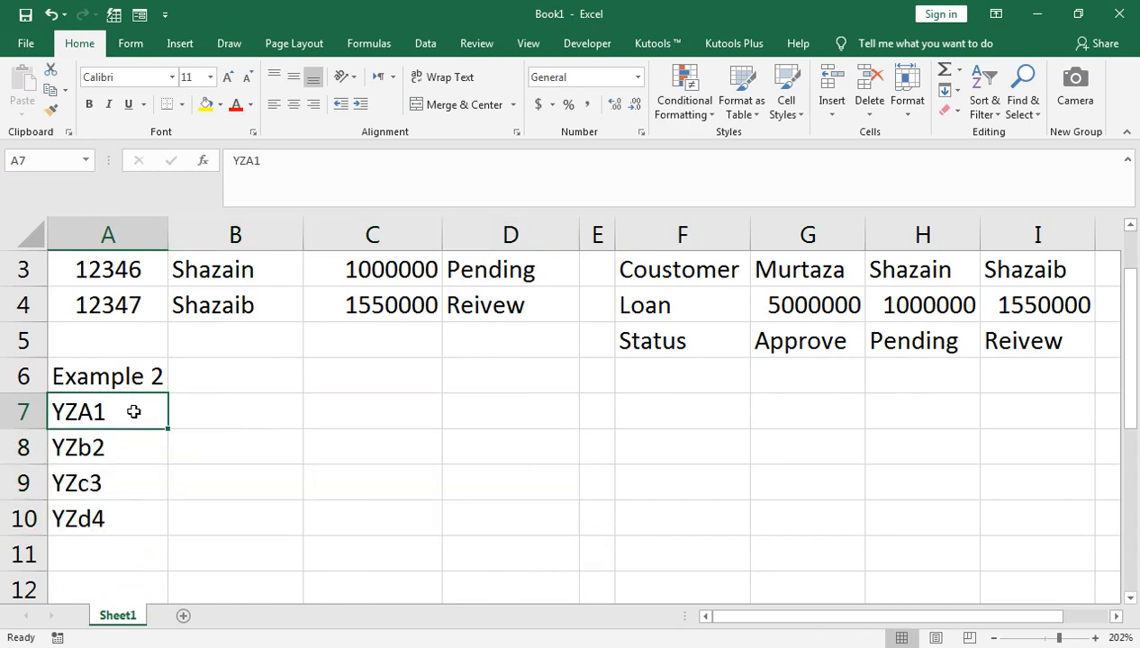
key("shift+Down")
key("shift+Down")
key("shift+Down")
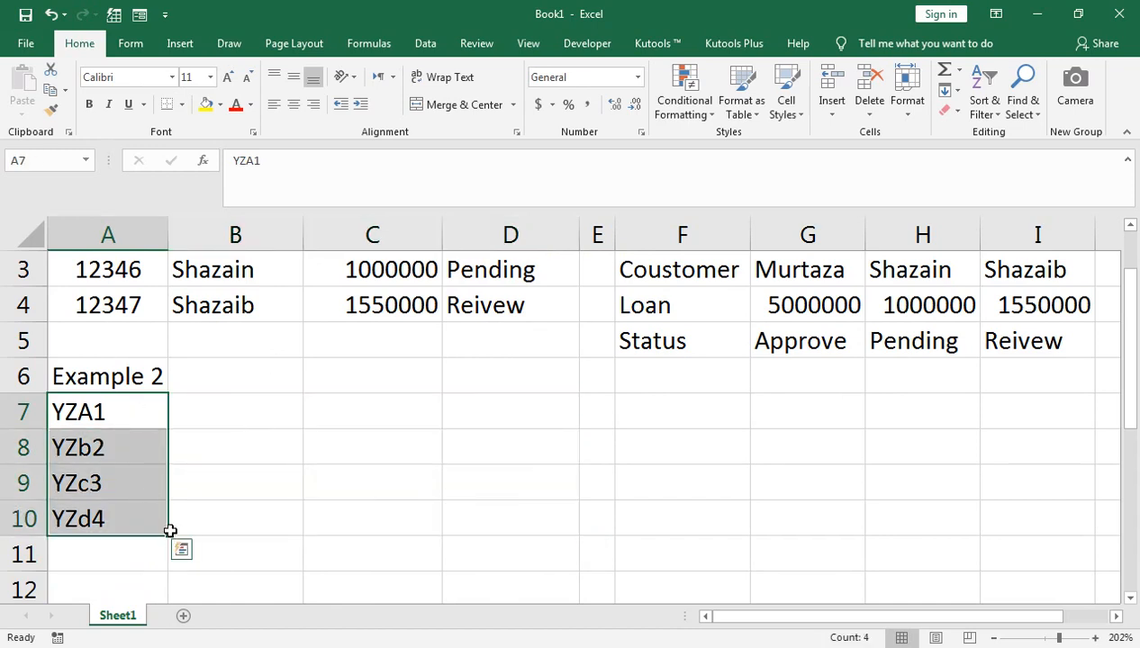
- Fill the YZ codes from A7:A10 across columns B through D
left_click_drag(260, 540, 465, 522)
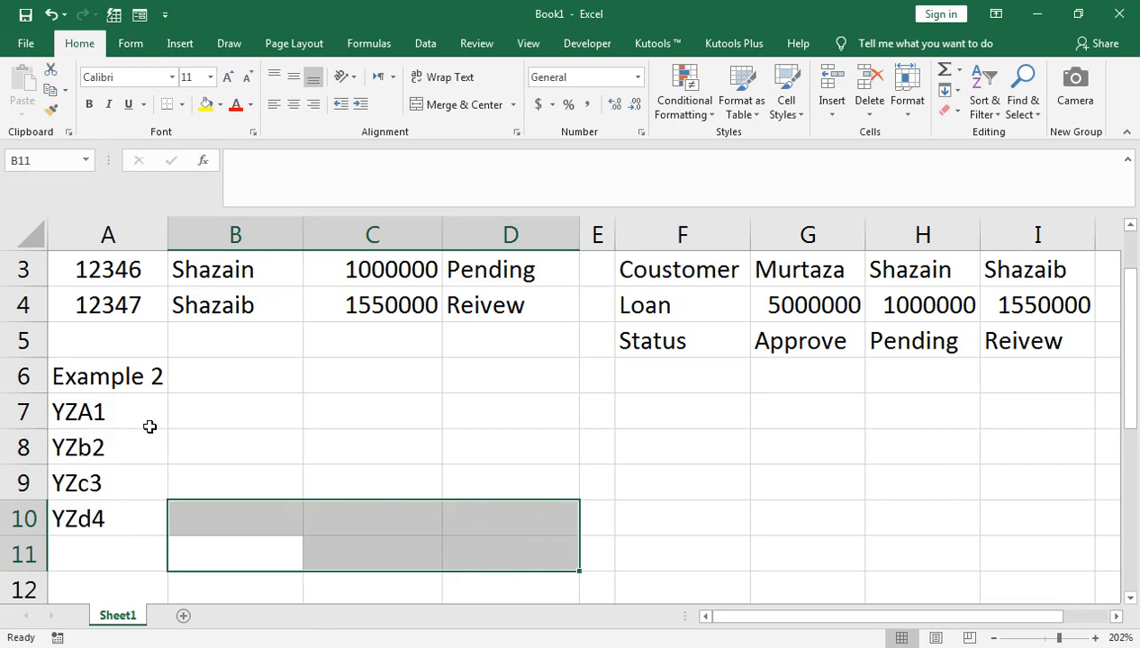
left_click(120, 415)
key("shift+Down")
key("shift+Down")
key("shift+Down")
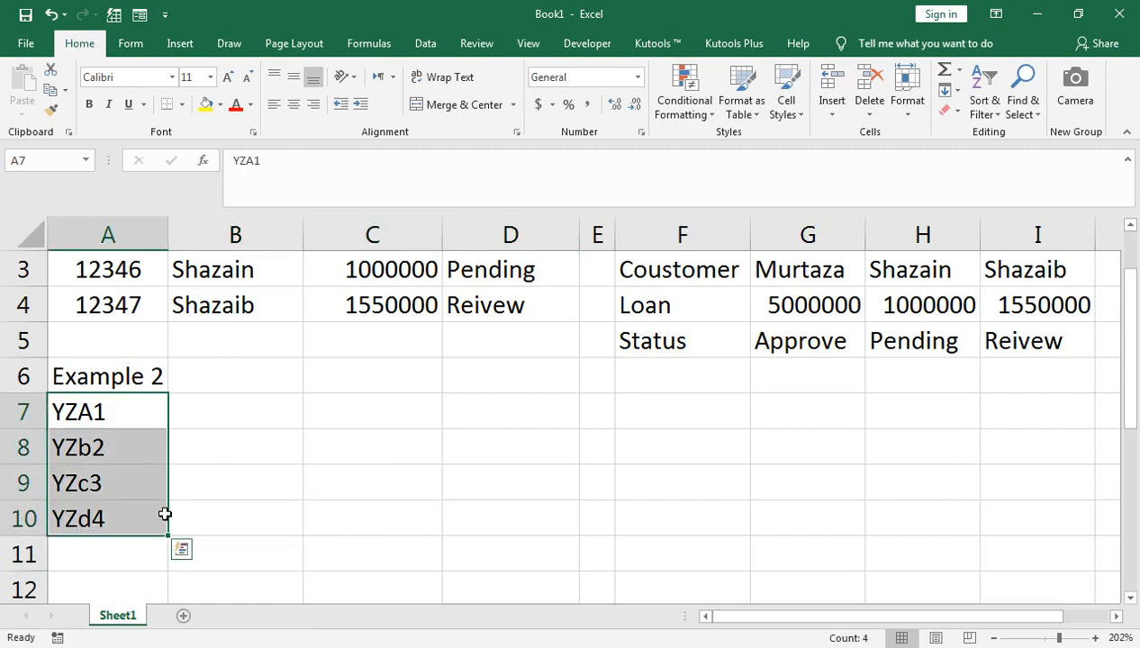
left_click_drag(168, 535, 533, 522)
left_click(534, 521)
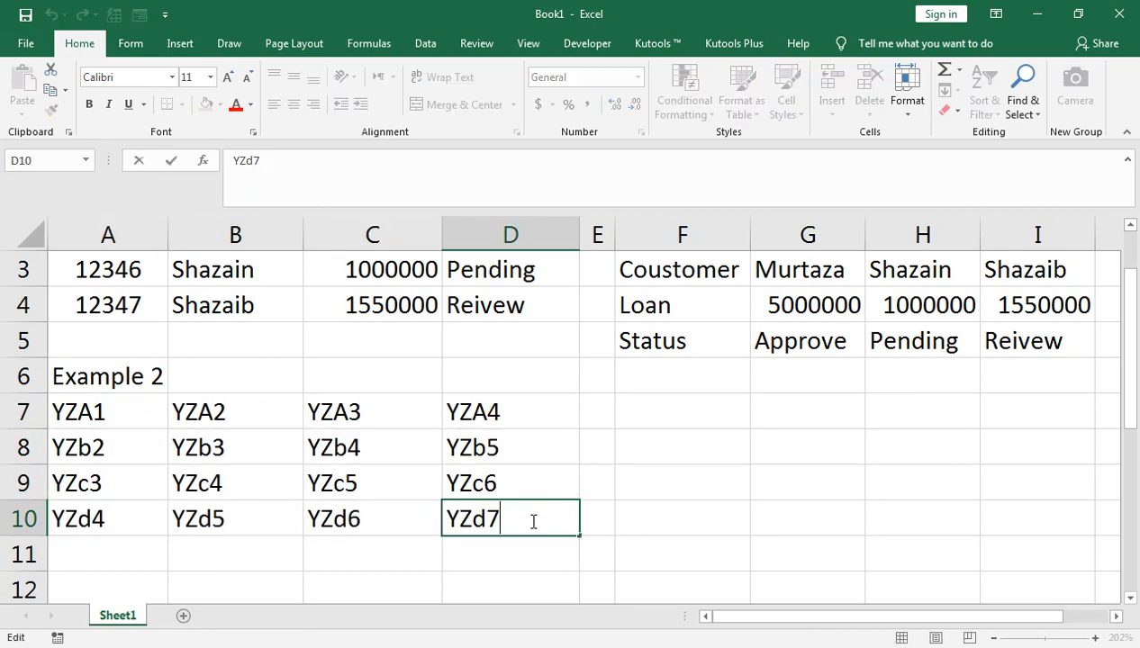
left_click(570, 558)
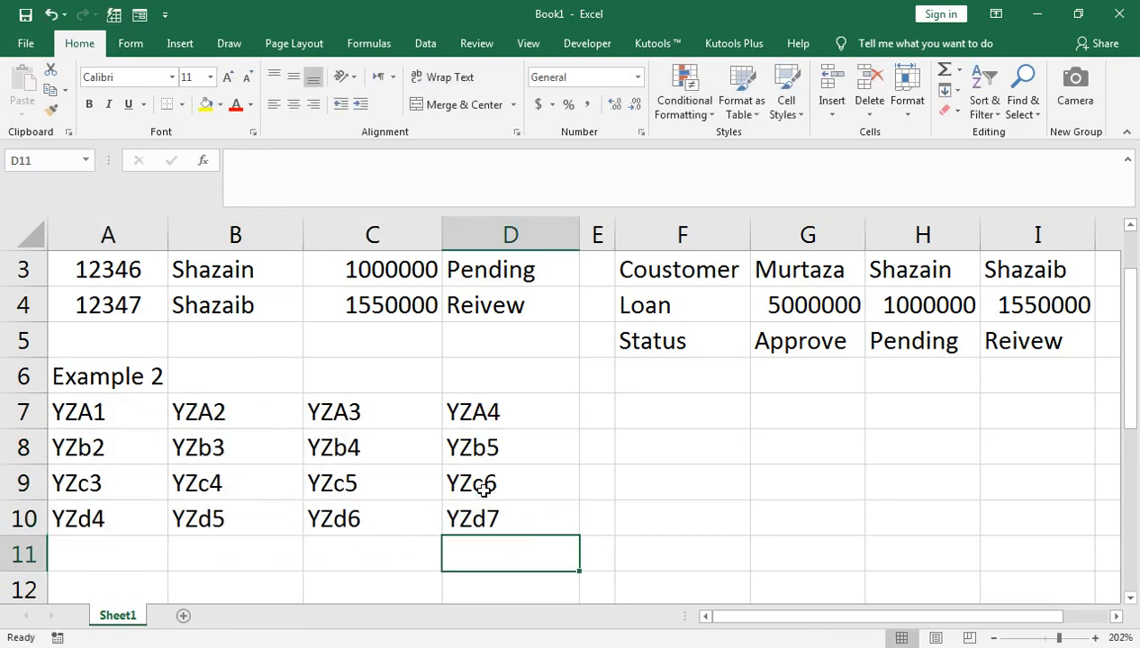
- Select the A7:D10 block, then undo the fill across columns B–D
left_click(487, 403)
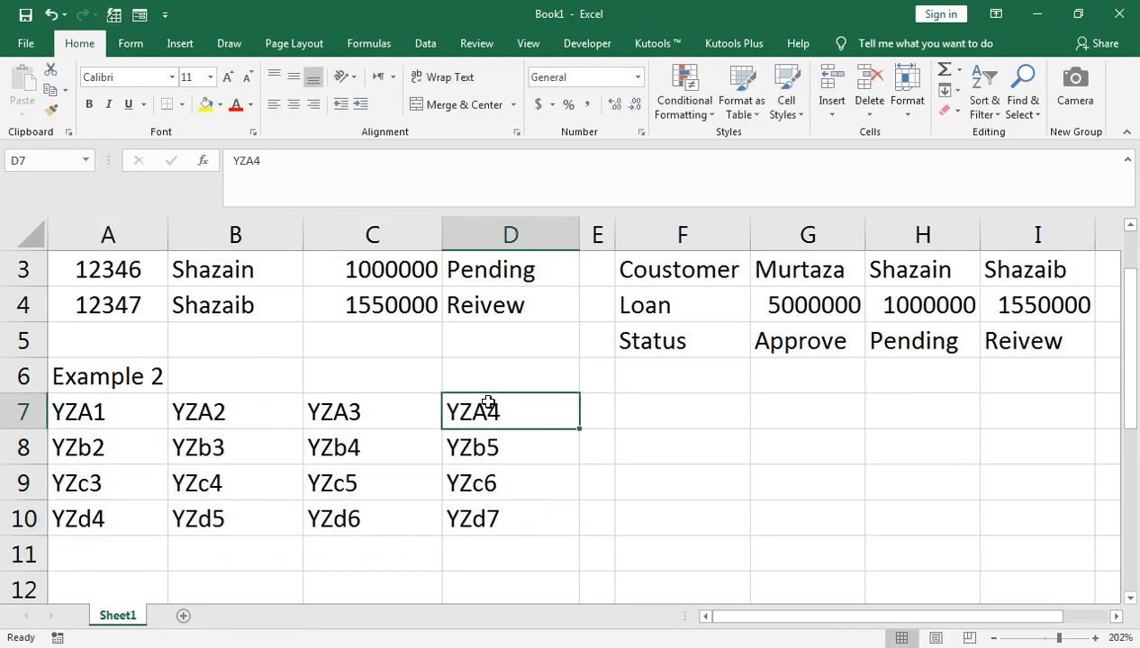
key("ctrl+shift+Left")
key("ctrl+shift+Down")
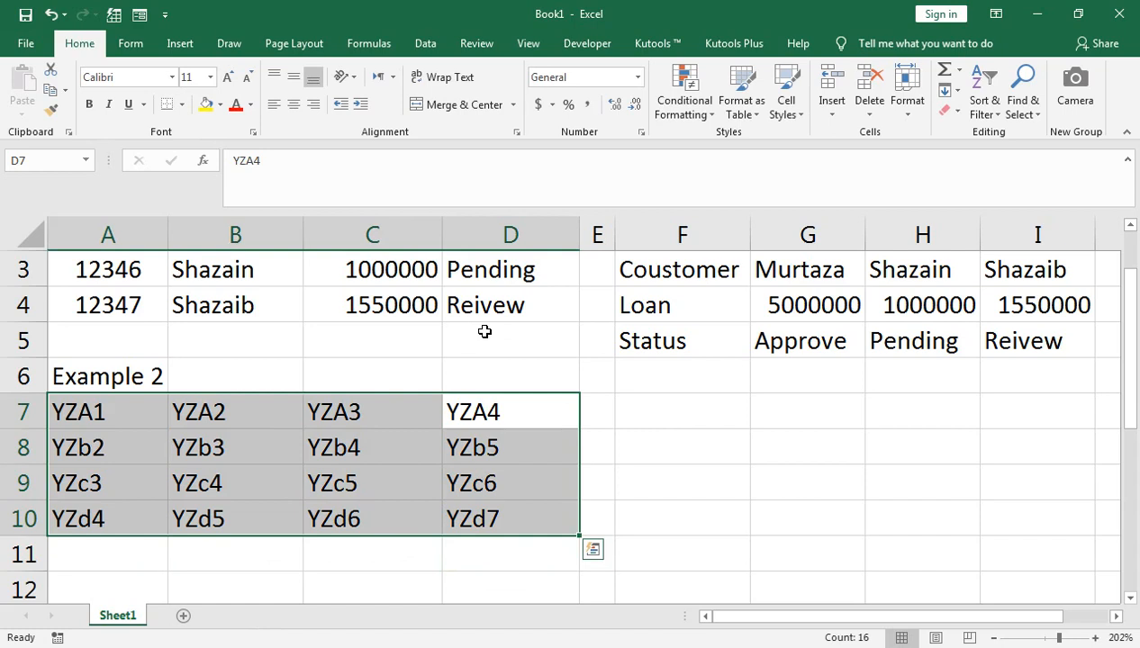
key("ctrl+h")
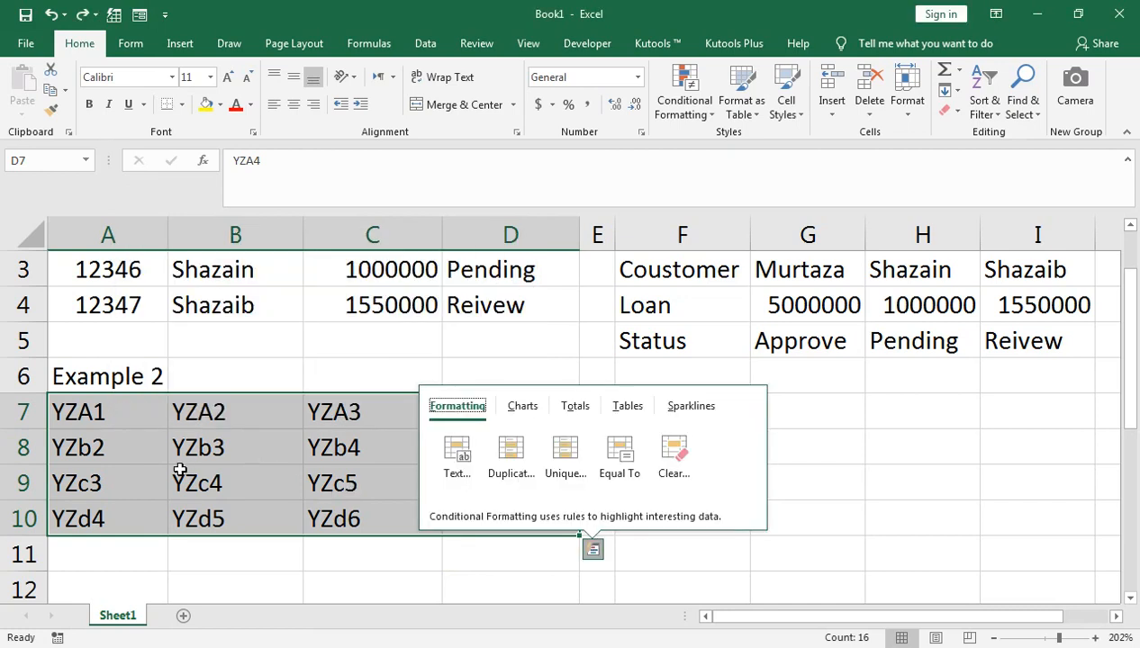
left_click(124, 475)
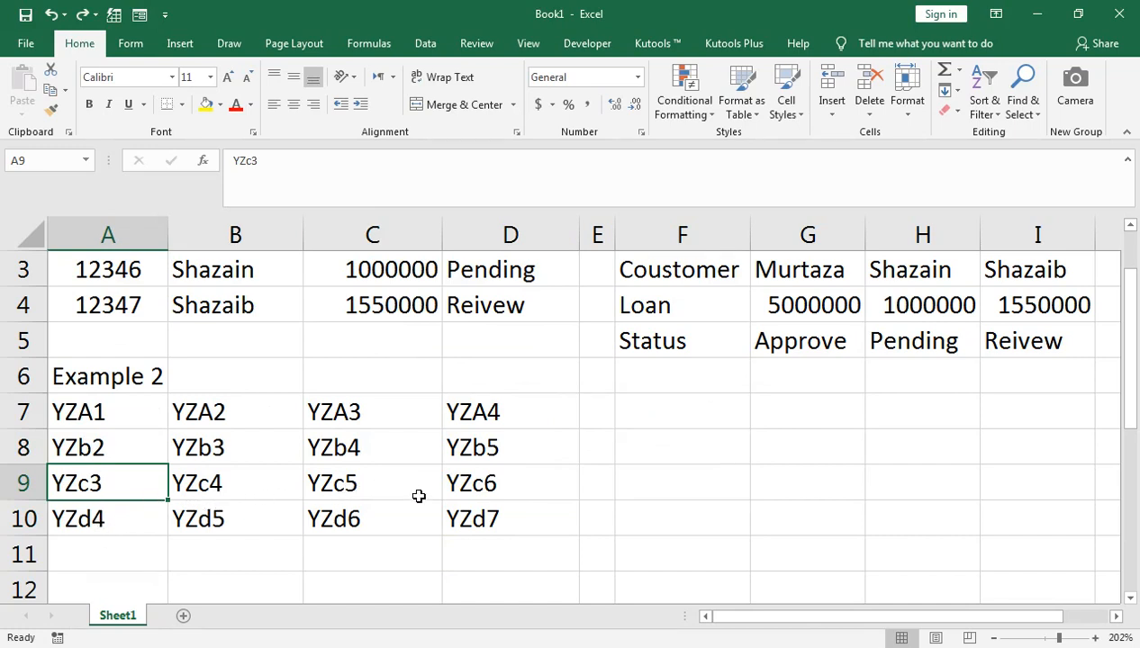
key("ctrl+z")
key("ctrl+z")
key("ctrl+z")
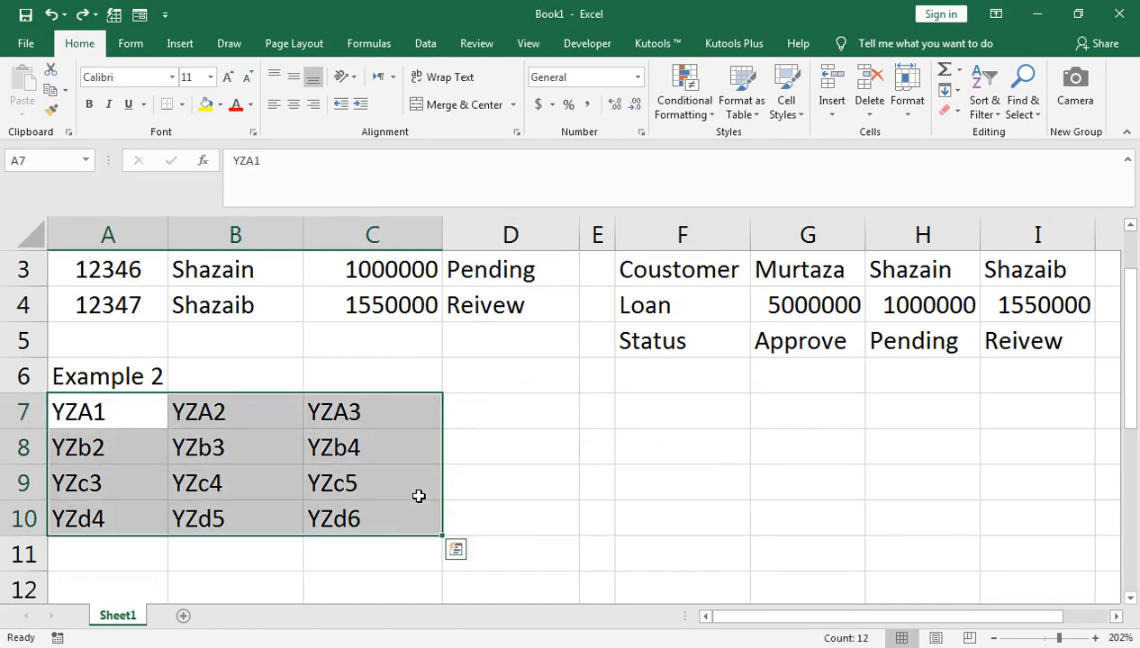
- Change the codes in A8:A10 to YZb1, YZc1 and YZd1
double_click(117, 448)
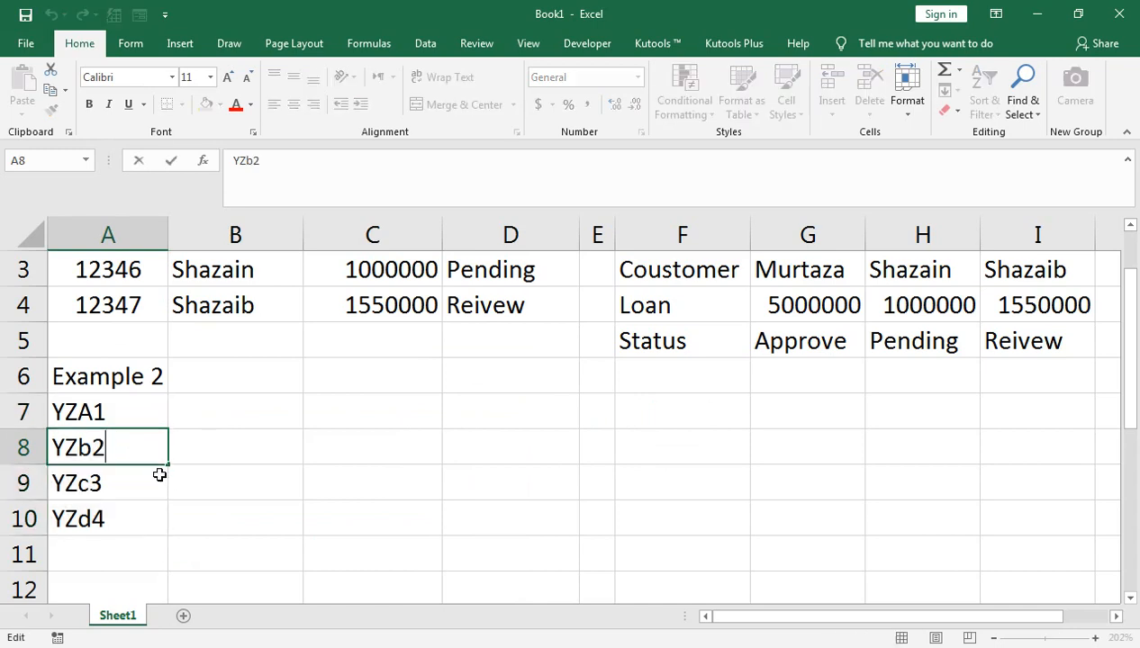
key("BackSpace")
type("1")
key("Return")
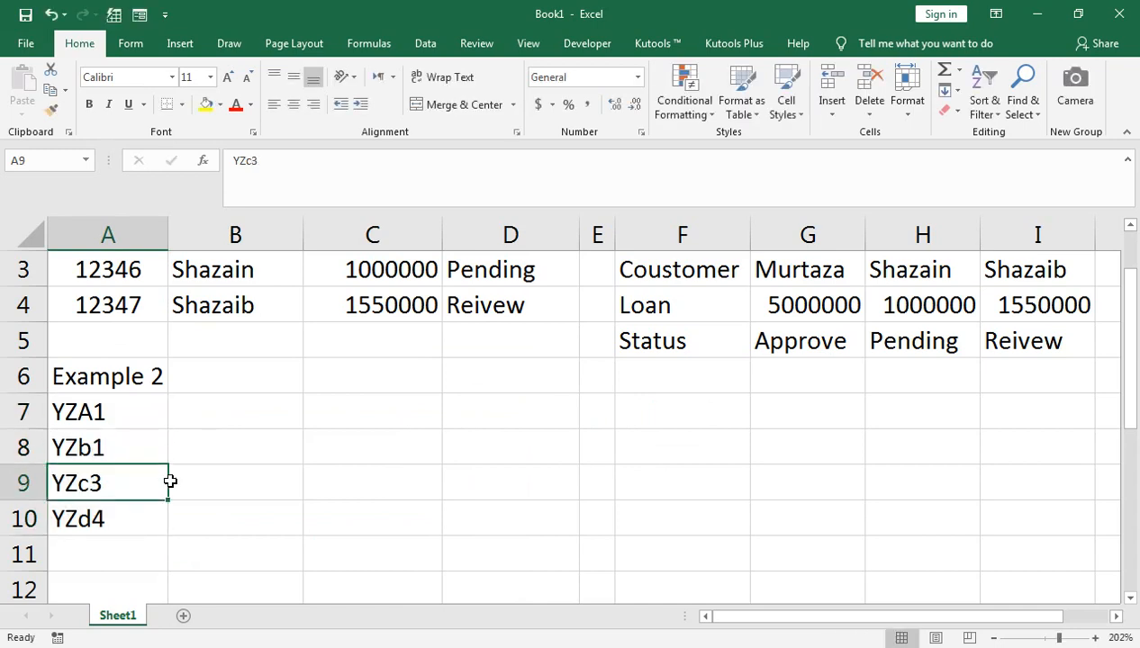
key("F2")
key("BackSpace")
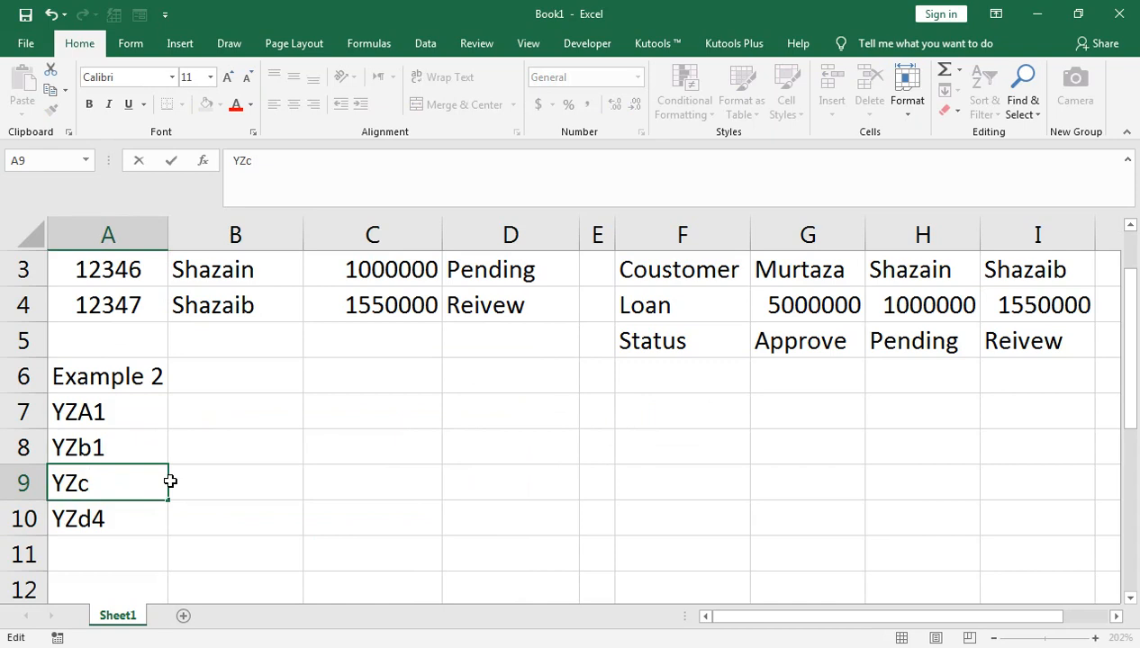
type("1")
key("Return")
key("F2")
key("BackSpace")
type("1")
key("Return")
- Fill the A7:A10 codes right through column D, then select the A7:D10 block
key("Up")
key("Up")
key("Up")
key("Up")
key("Up")
key("Down")
key("shift+Down")
key("shift+Down")
key("shift+Down")
key("shift+Right")
key("shift+Right")
key("shift+Right")
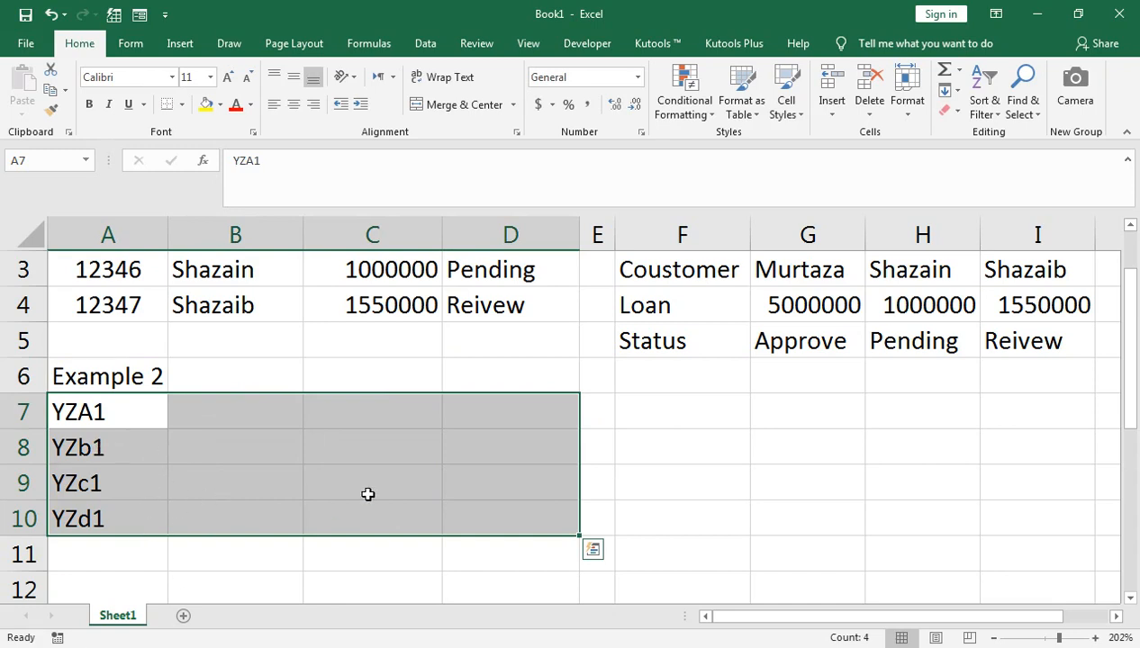
left_click(152, 418)
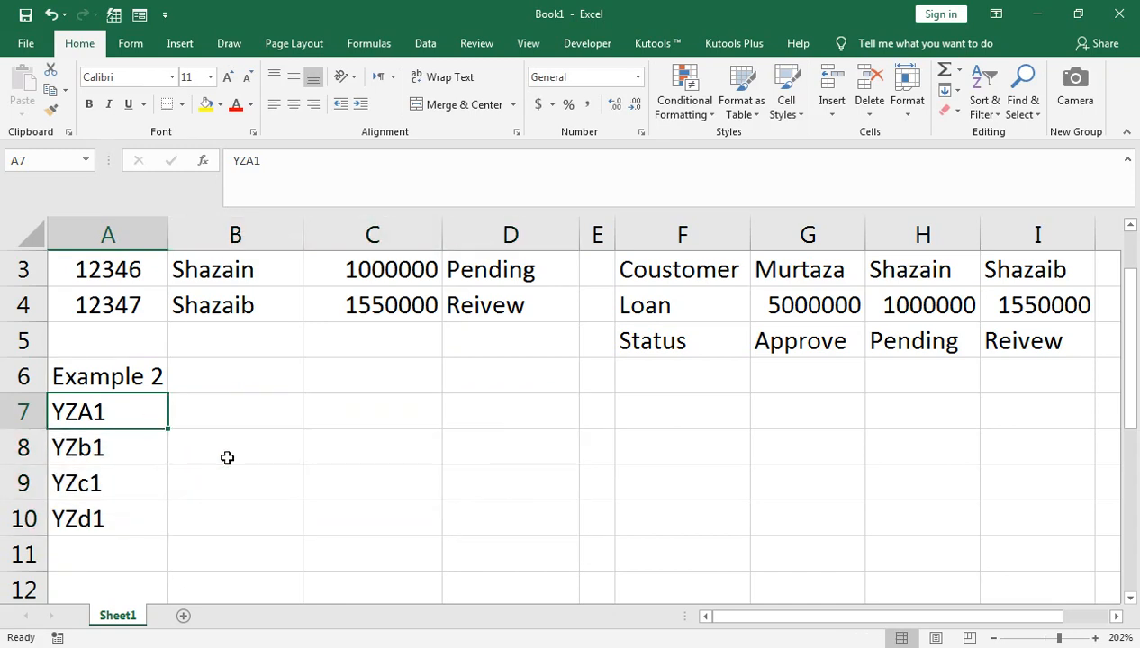
key("ctrl+shift+Down")
left_click_drag(168, 537, 506, 492)
left_click(382, 408)
key("shift+Down")
key("shift+Down")
key("shift+Down")
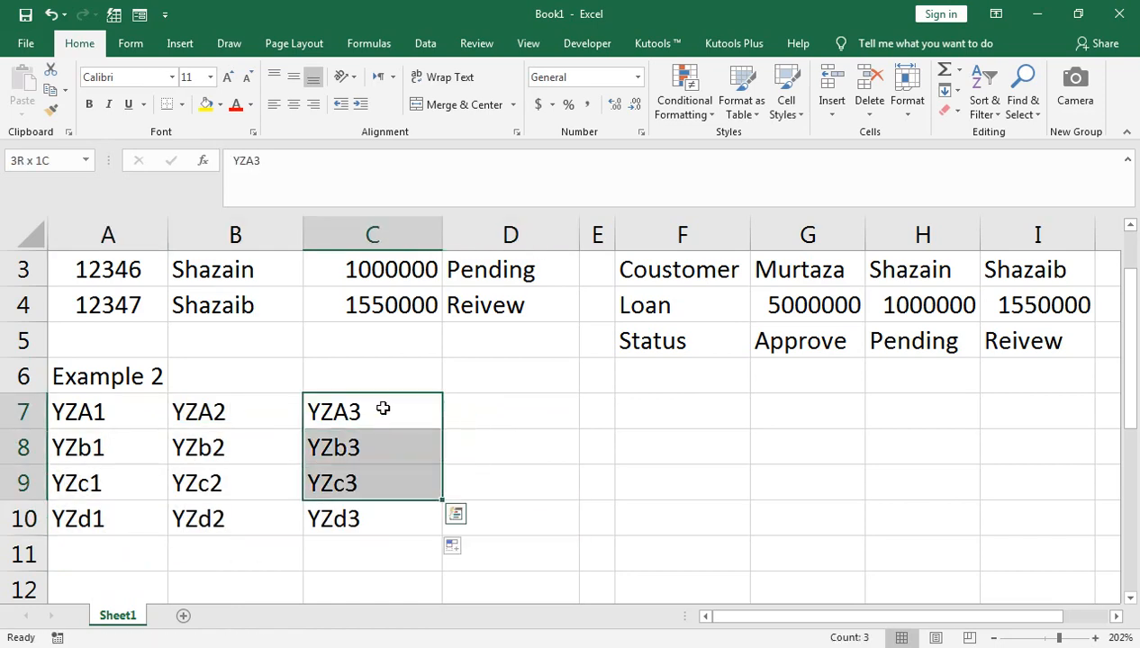
left_click_drag(441, 532, 567, 522)
left_click(105, 411)
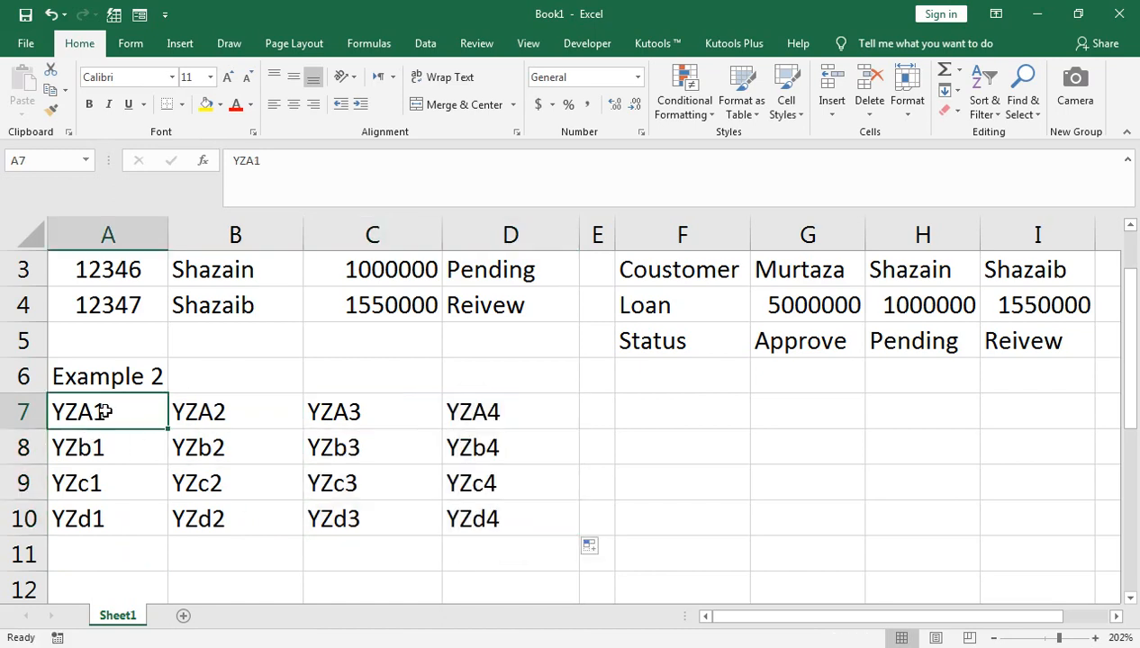
key("shift+Down")
key("shift+Down")
key("shift+Down")
key("shift+Right")
key("shift+Right")
key("shift+Right")
- Replace all 16 occurrences of YZ with = across A7:D10
key("ctrl+h")
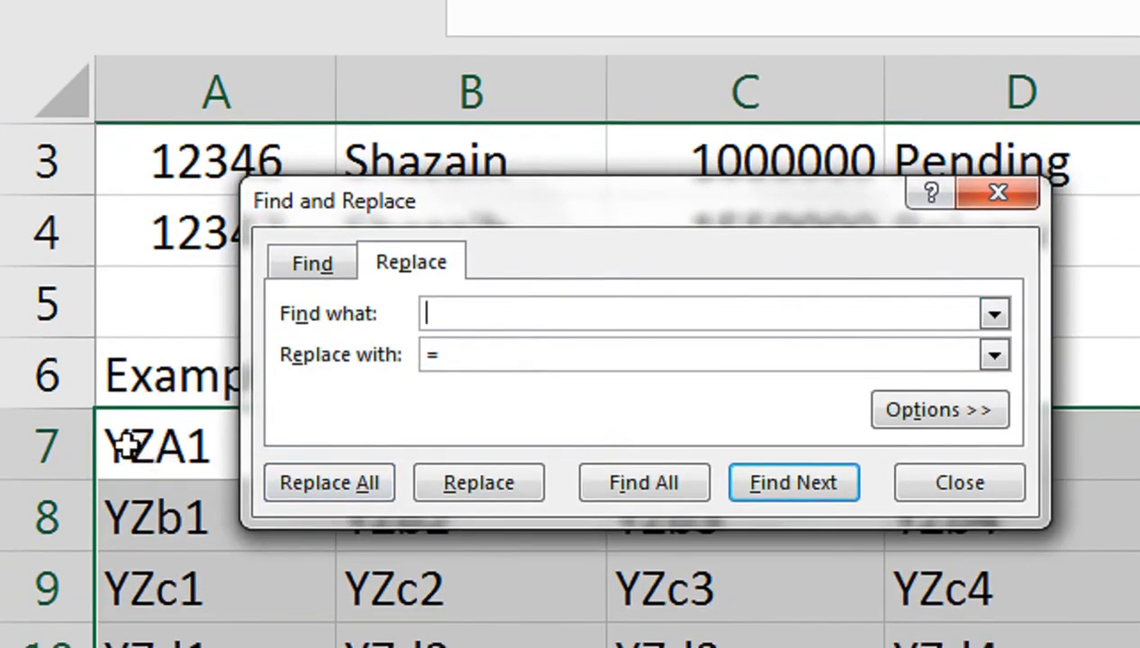
type("YZ")
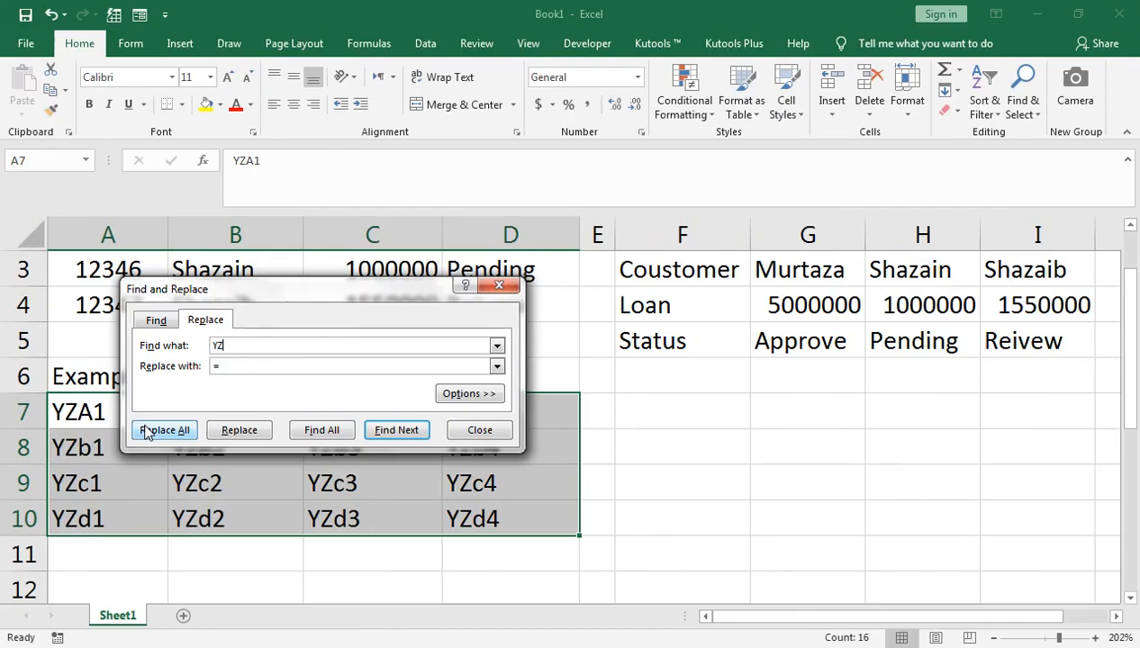
left_click(289, 464)
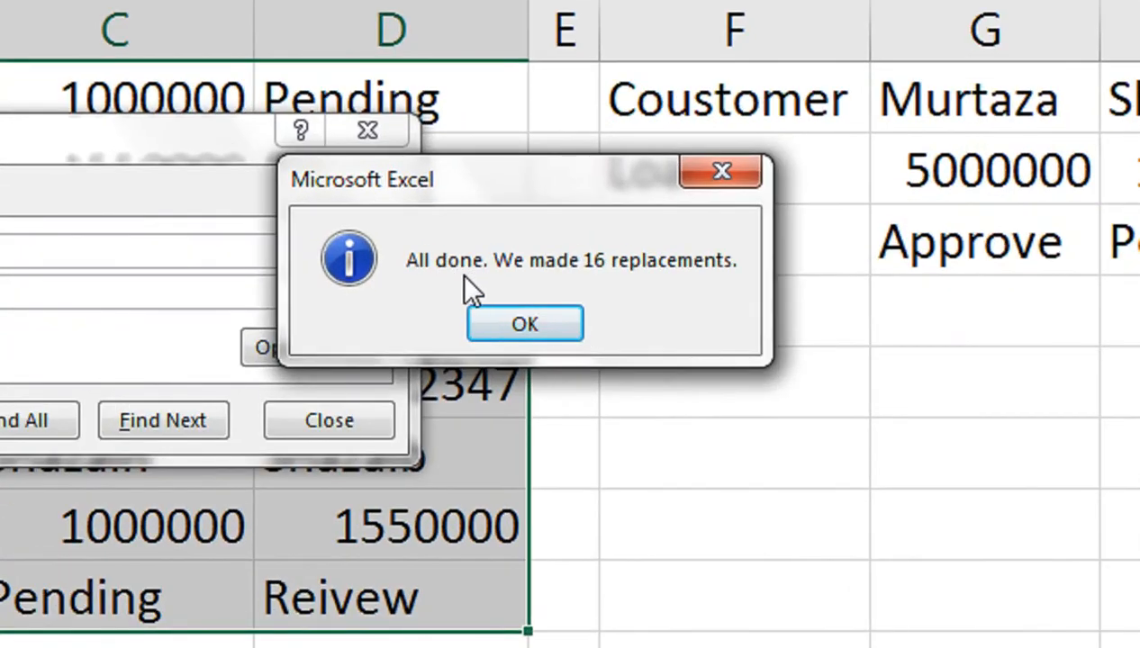
left_click(560, 325)
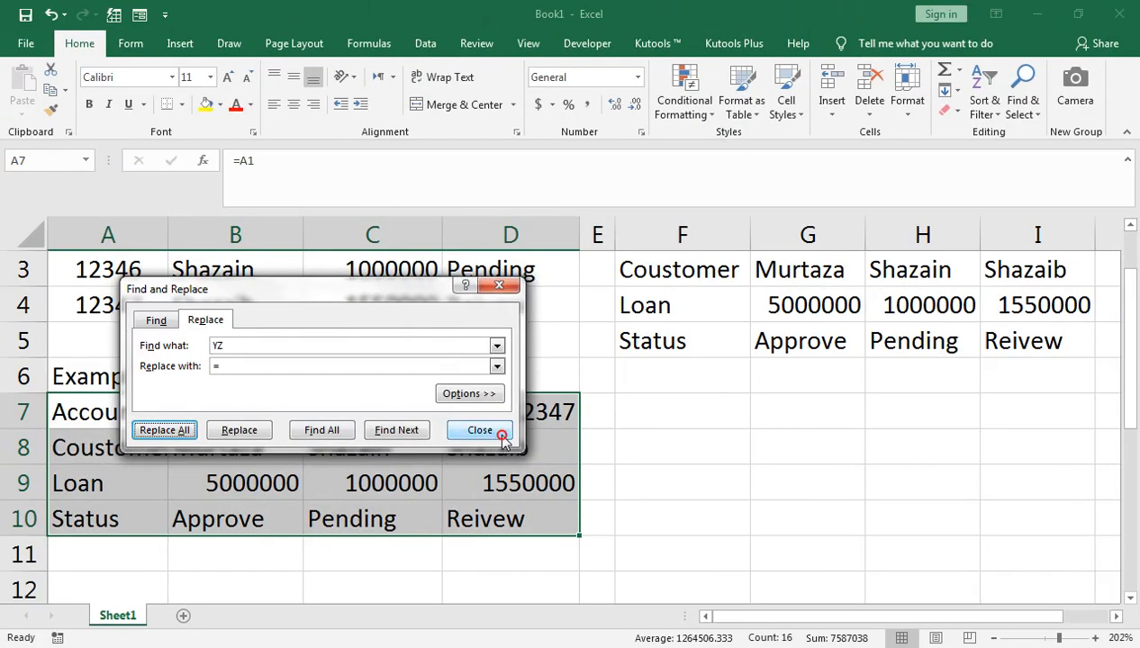
left_click(480, 430)
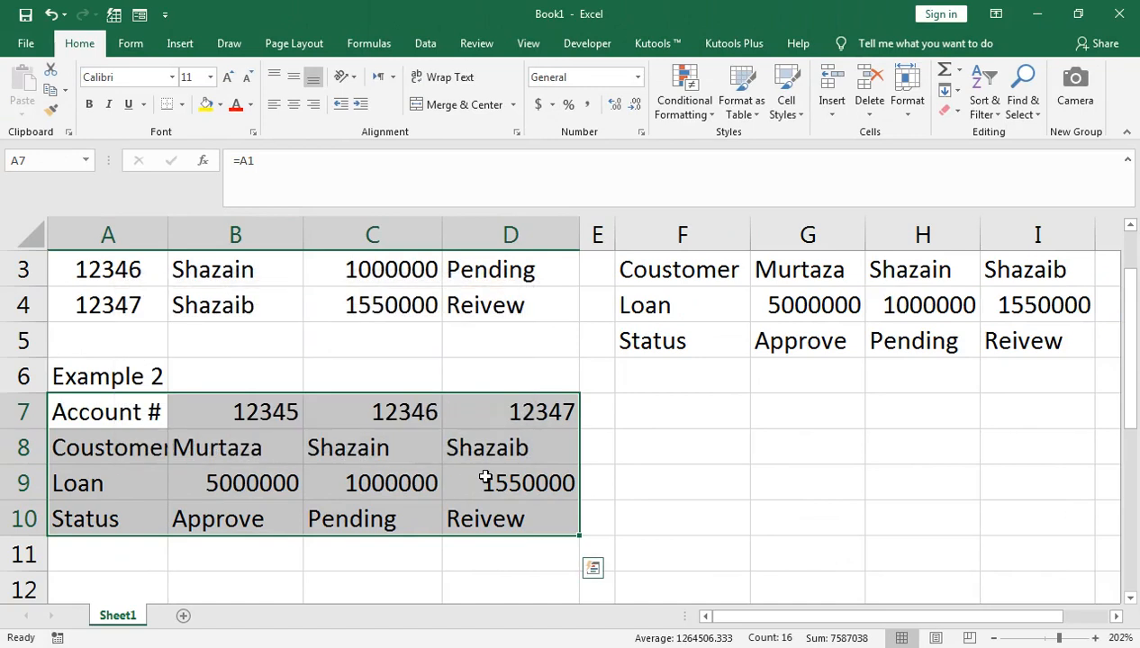
scroll(621, 439, "up", 1)
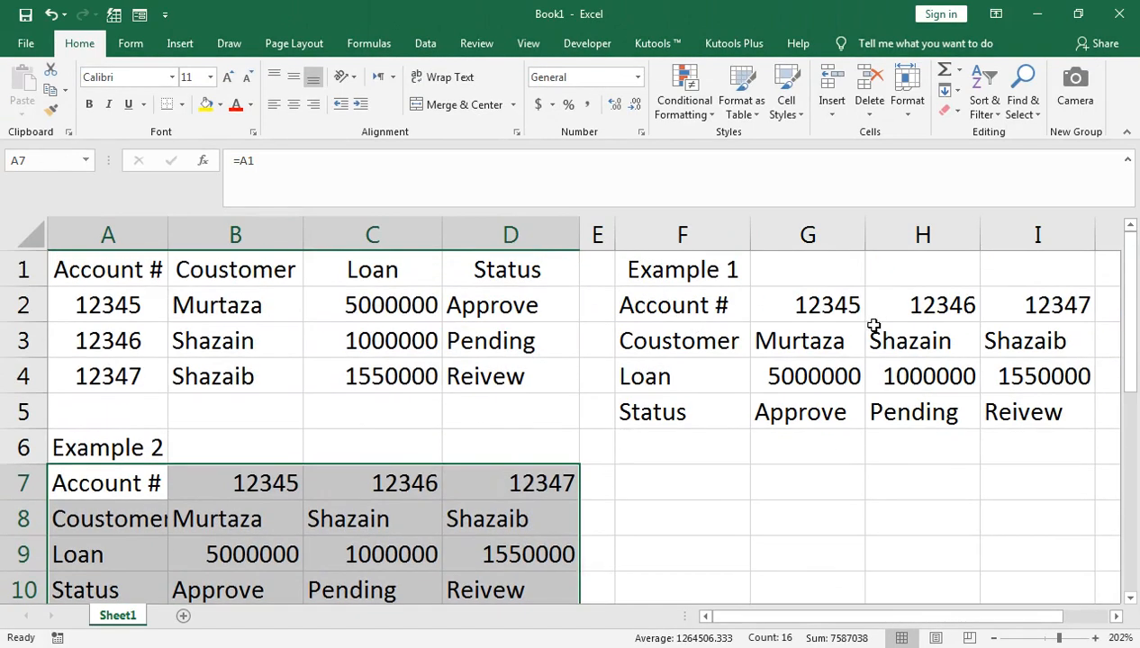
left_click(394, 491)
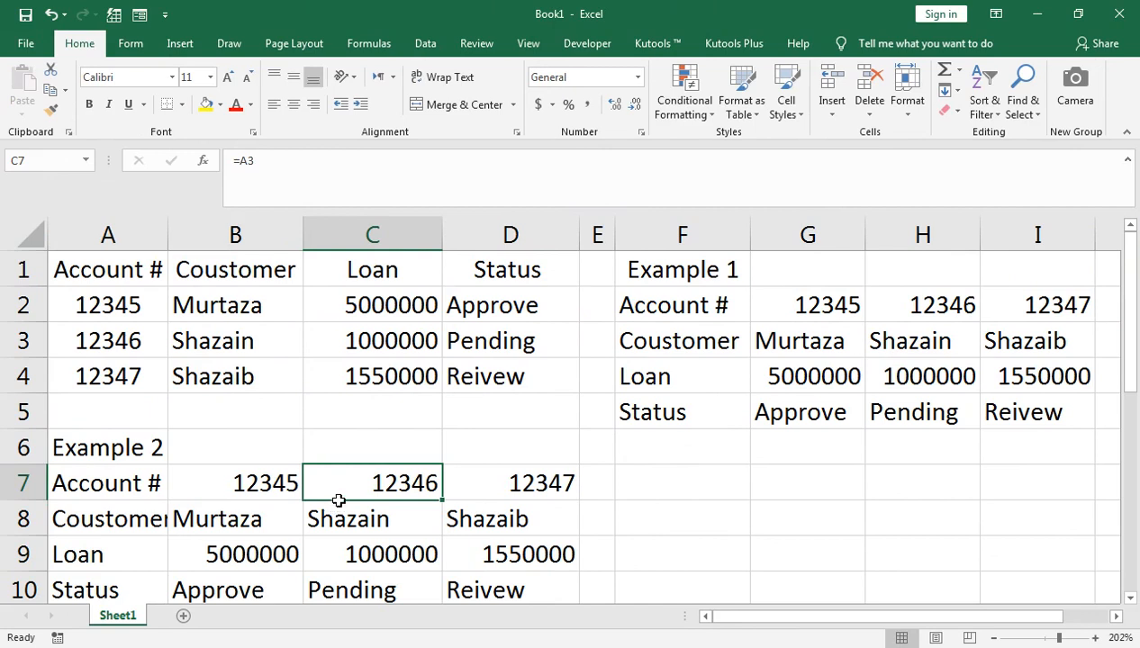
left_click(645, 488)
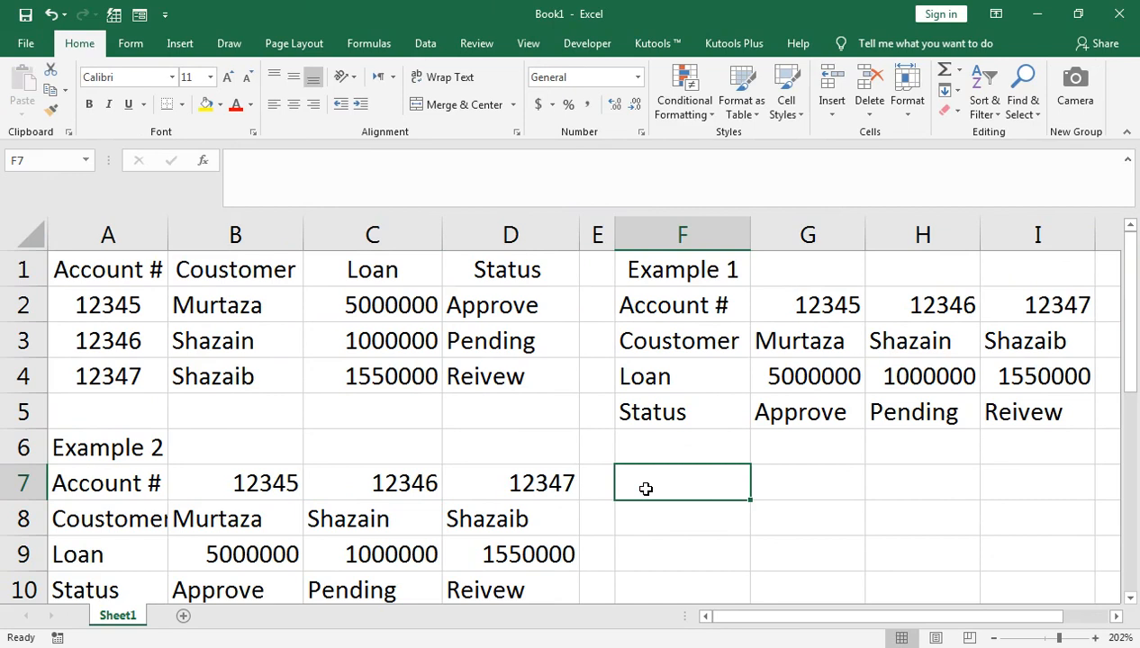
- Select F7:I10 as the output range for the transposed table
key("shift+Right")
key("shift+Right")
key("shift+Down")
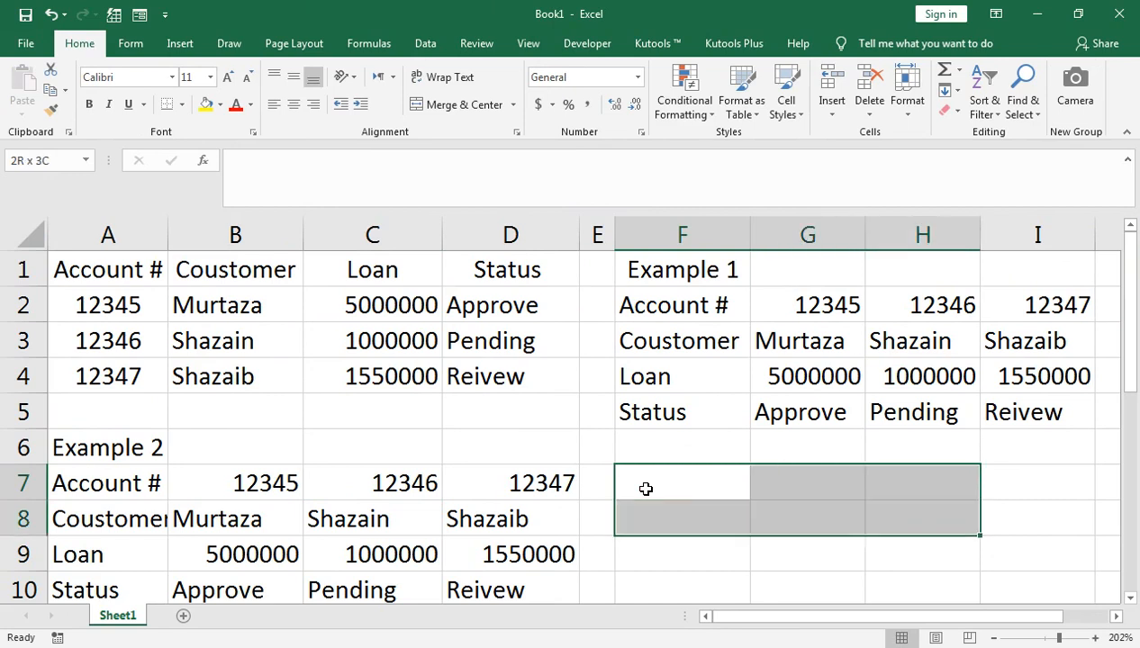
key("shift+Right")
key("shift+Down")
key("shift+Down")
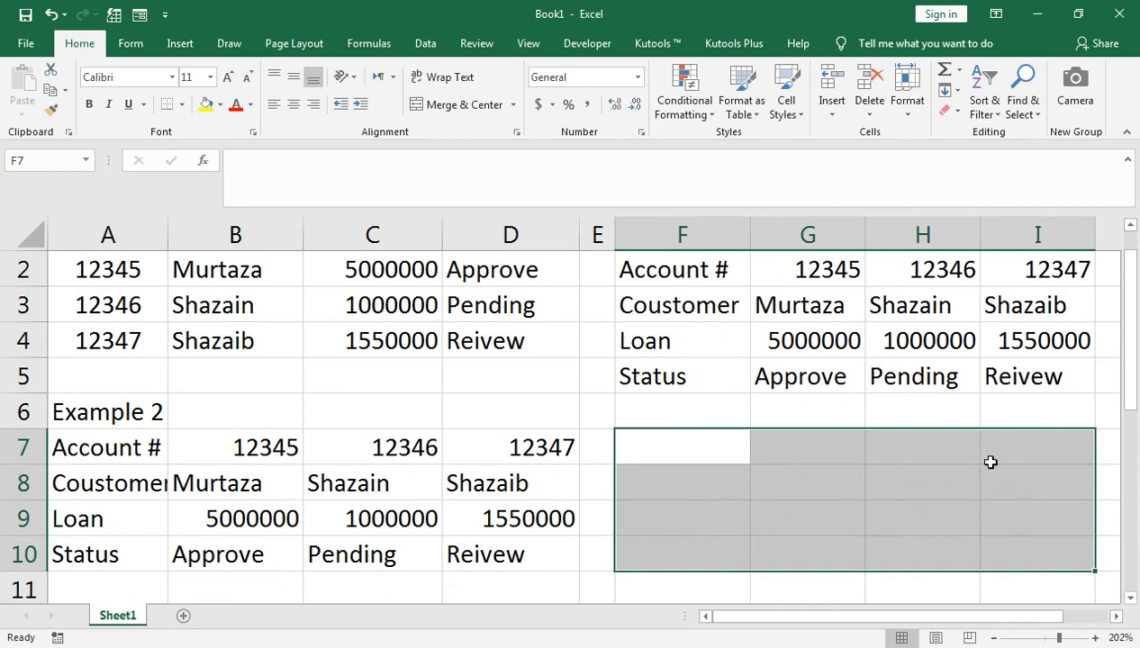
- Enter =TRANSPOSE(A1:D4) as an array formula across F7:I10
type("=tra")
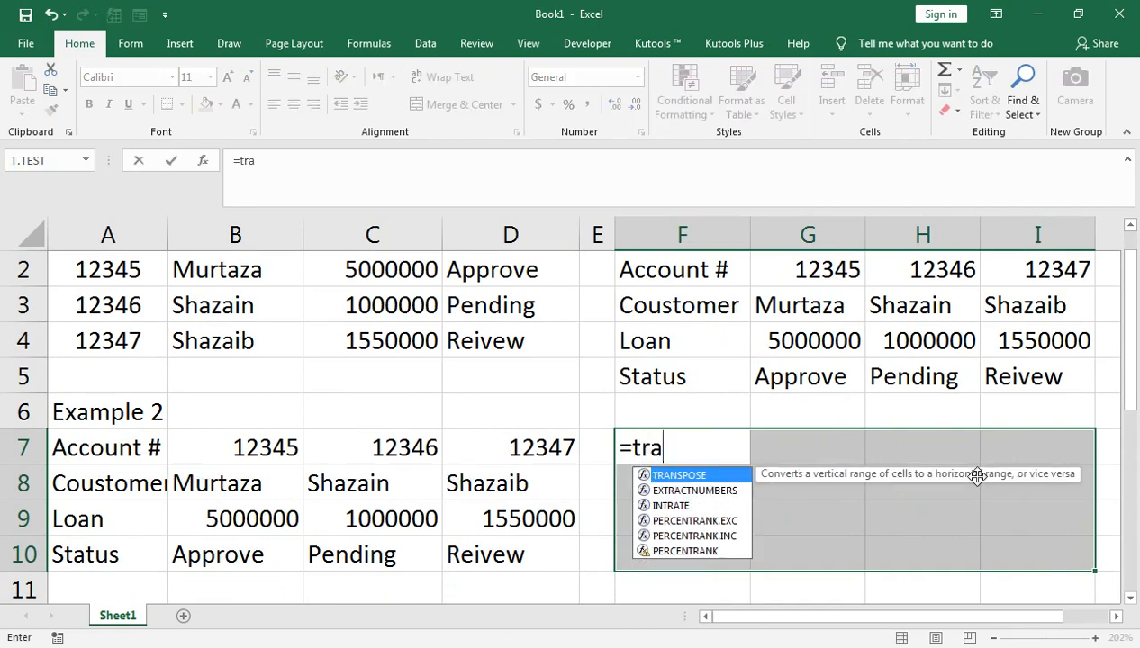
key("Down")
key("Tab")
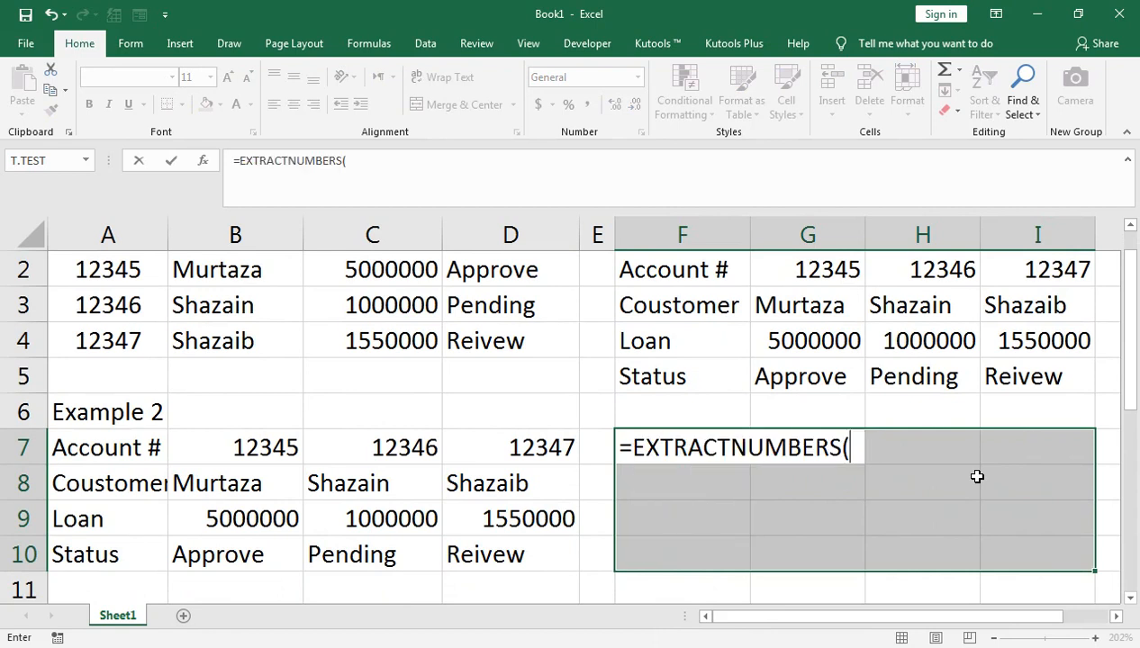
key("BackSpace")
key("BackSpace")
key("BackSpace")
key("BackSpace")
key("BackSpace")
key("BackSpace")
key("BackSpace")
key("BackSpace")
key("BackSpace")
key("BackSpace")
key("BackSpace")
key("BackSpace")
key("BackSpace")
key("BackSpace")
key("BackSpace")
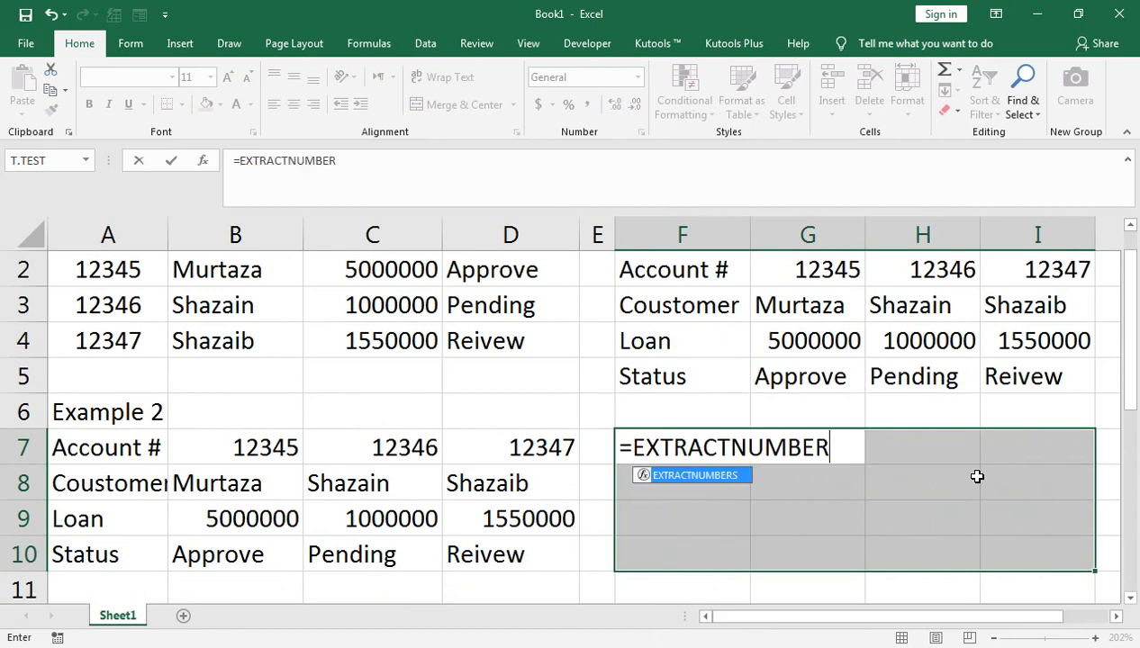
type("tr")
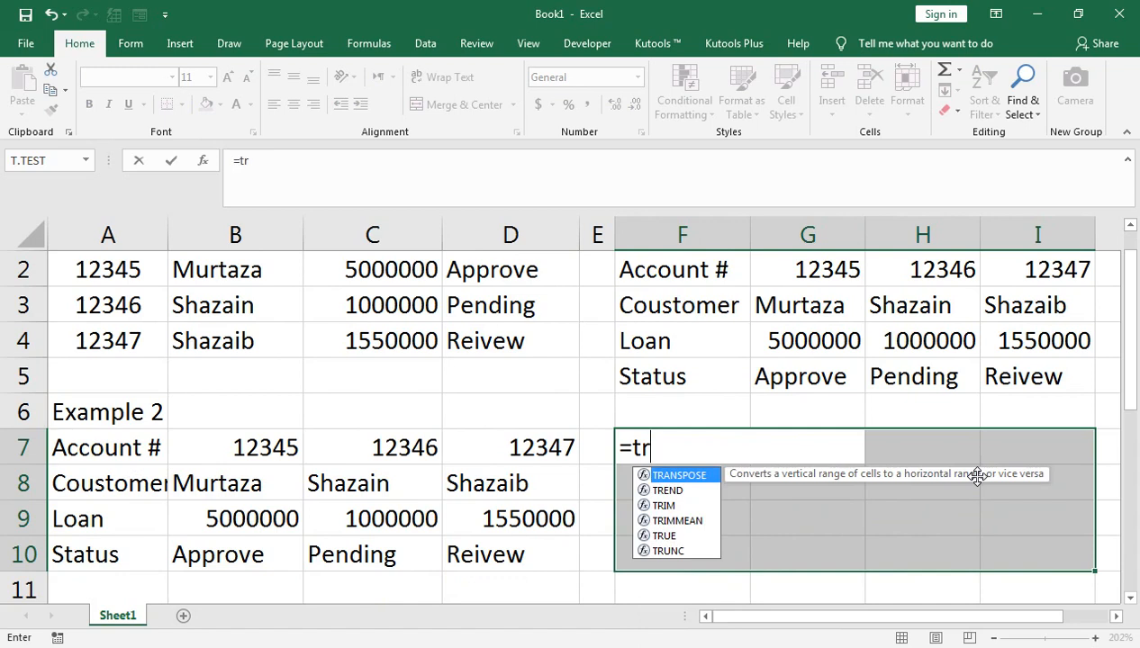
key("Tab")
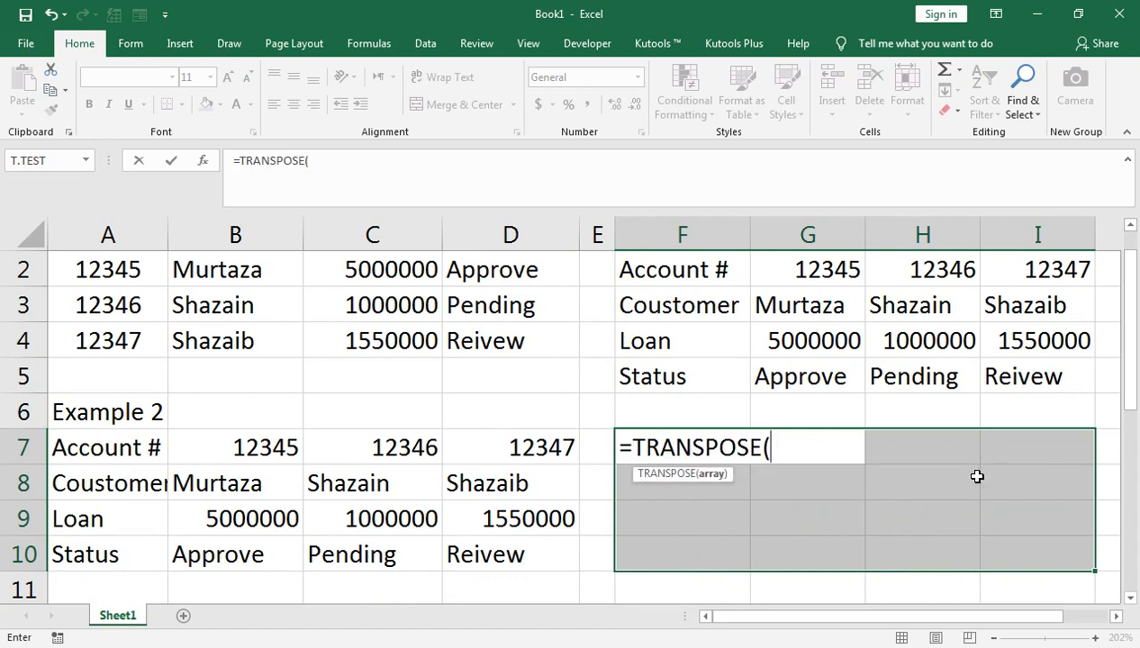
scroll(814, 468, "up", 1)
left_click(72, 270)
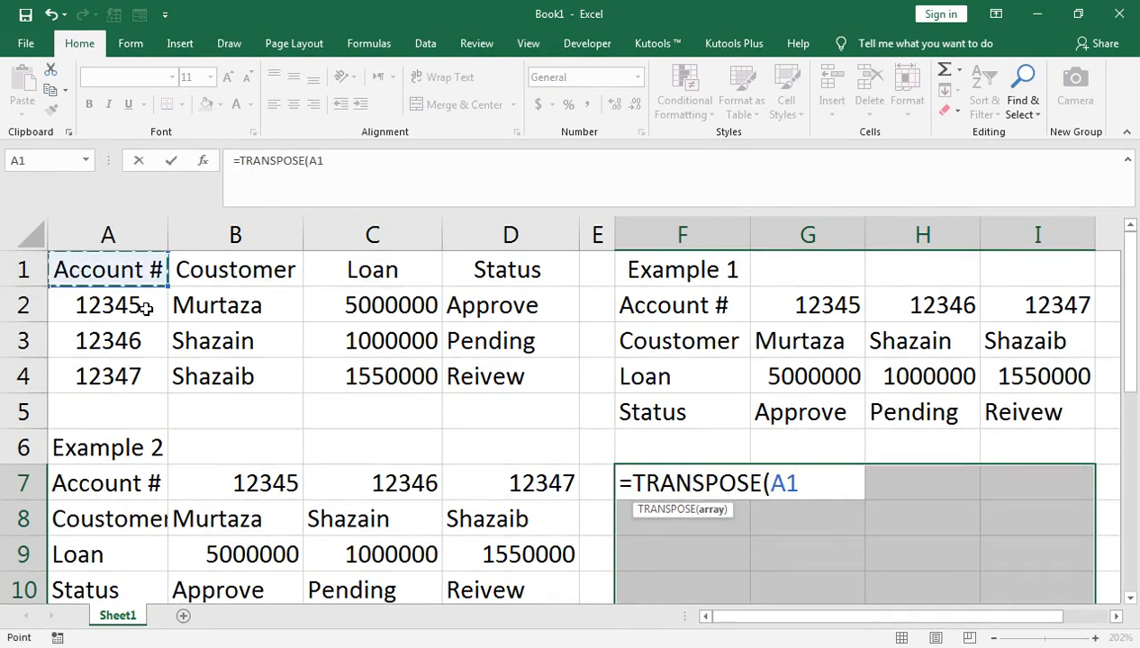
key("shift+Down")
key("shift+Down")
key("shift+Down")
key("shift+Right")
key("shift+Right")
key("shift+Right")
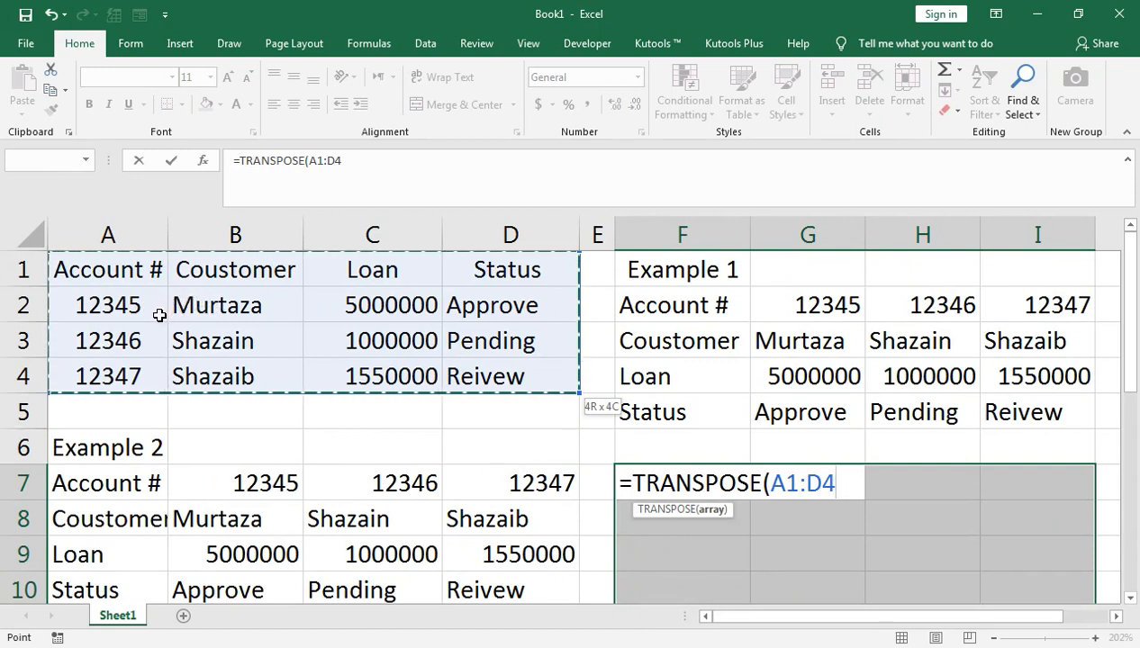
type(")")
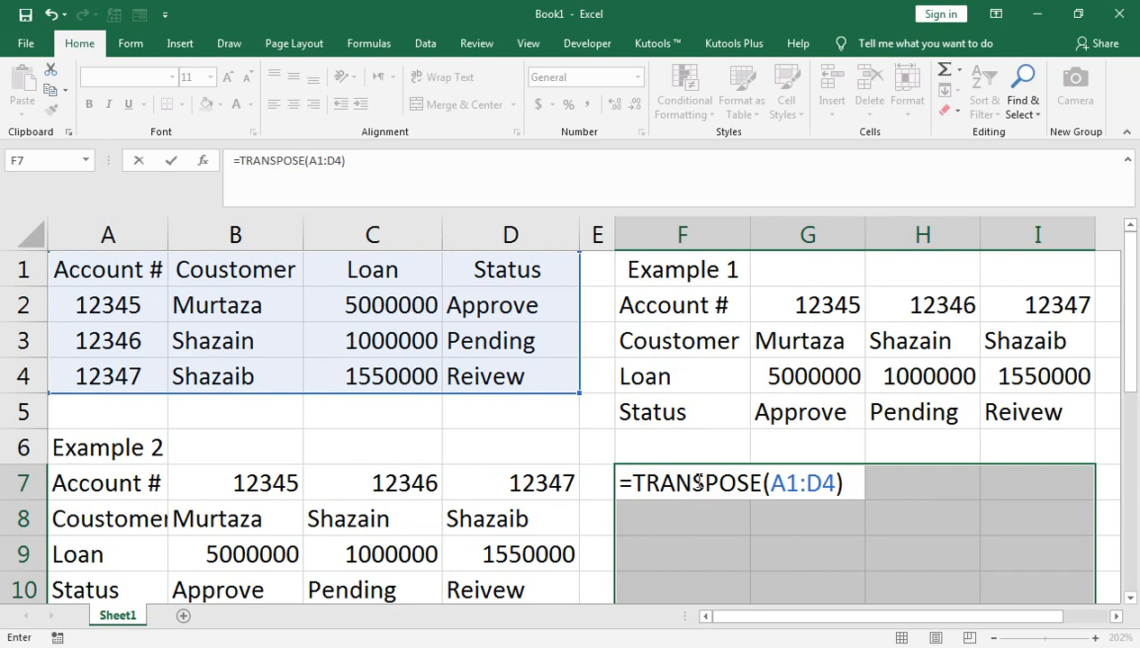
key("ctrl+shift+Return")
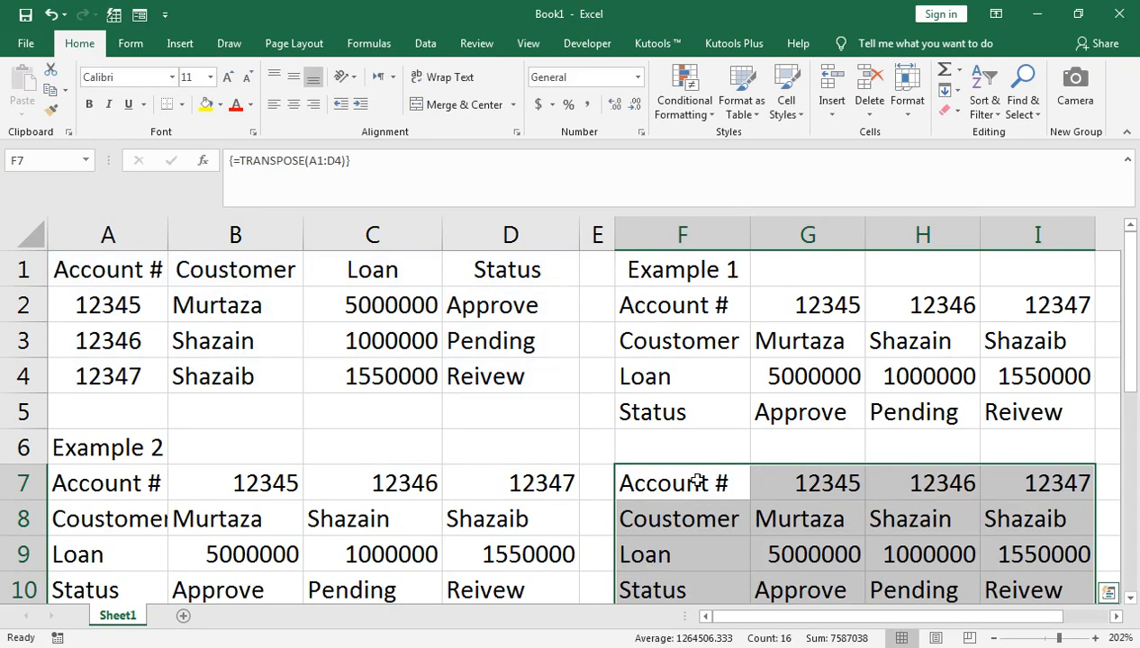
- Select the loan table A1:D4 and copy it
key("Down")
key("Down")
key("Down")
key("Down")
key("Down")
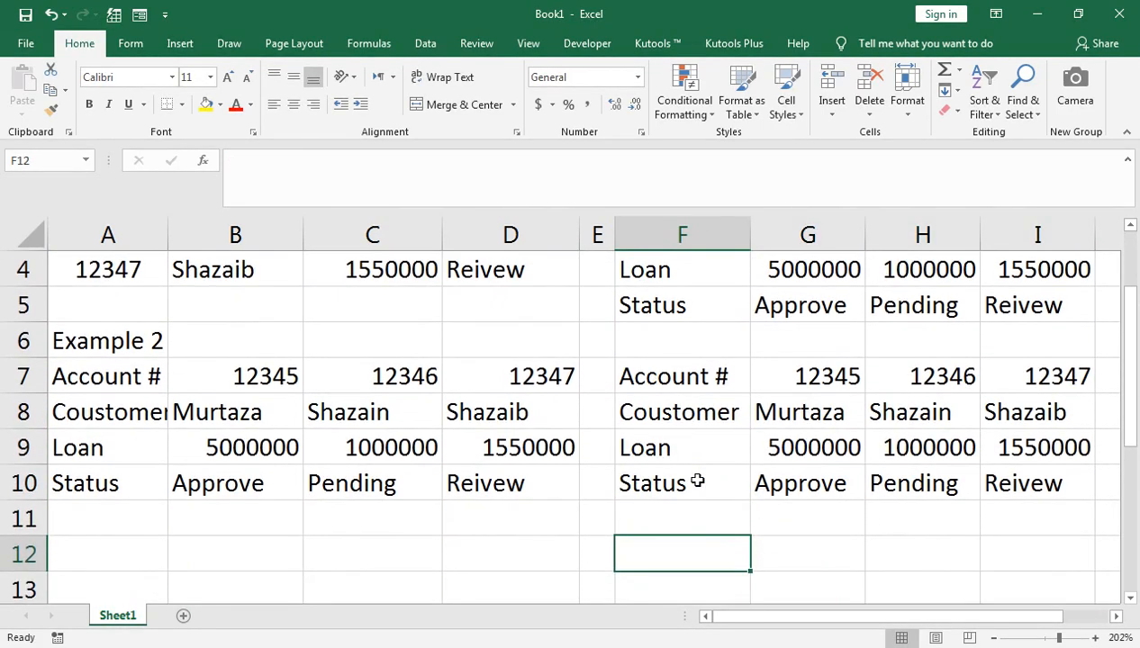
key("Left")
key("Left")
key("Left")
key("Left")
key("Up")
key("Up")
key("Up")
key("Up")
key("Up")
key("Up")
key("Up")
key("Up")
key("Up")
key("Up")
key("Up")
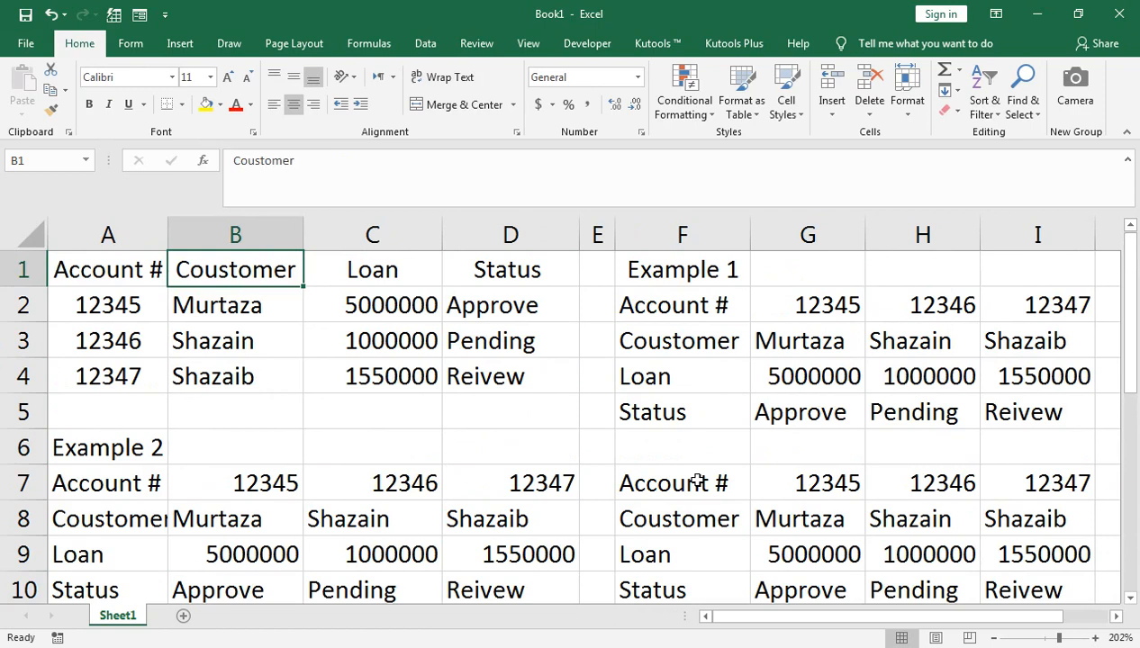
key("Left")
key("ctrl+shift+Down")
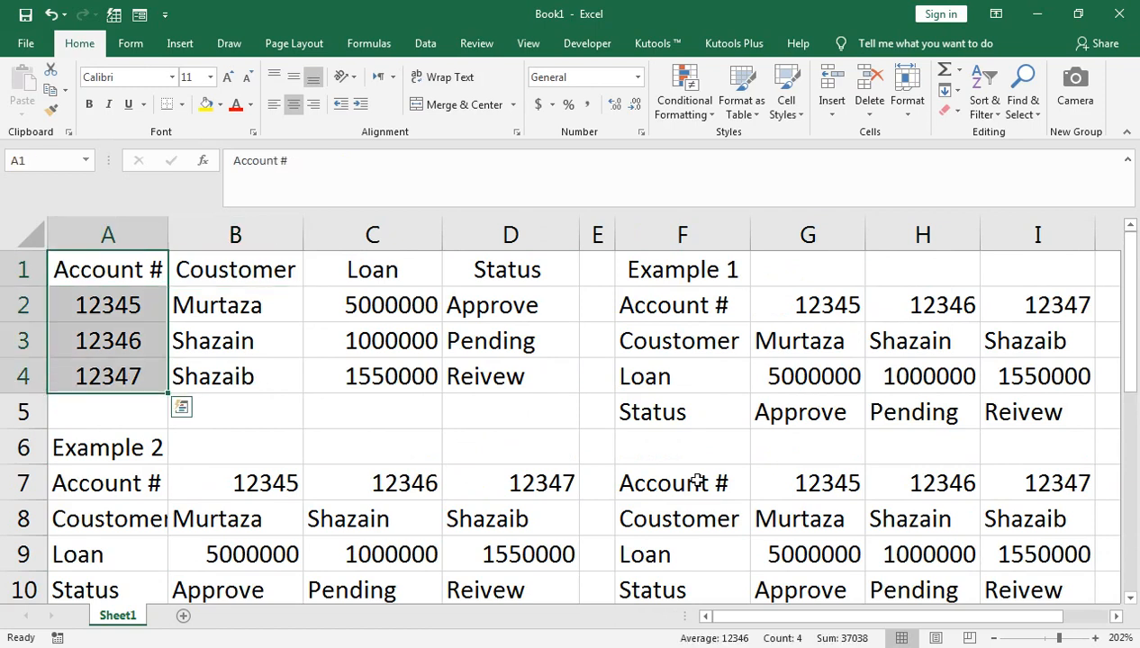
key("Right")
key("Right")
key("Right")
key("Left")
key("Left")
key("Left")
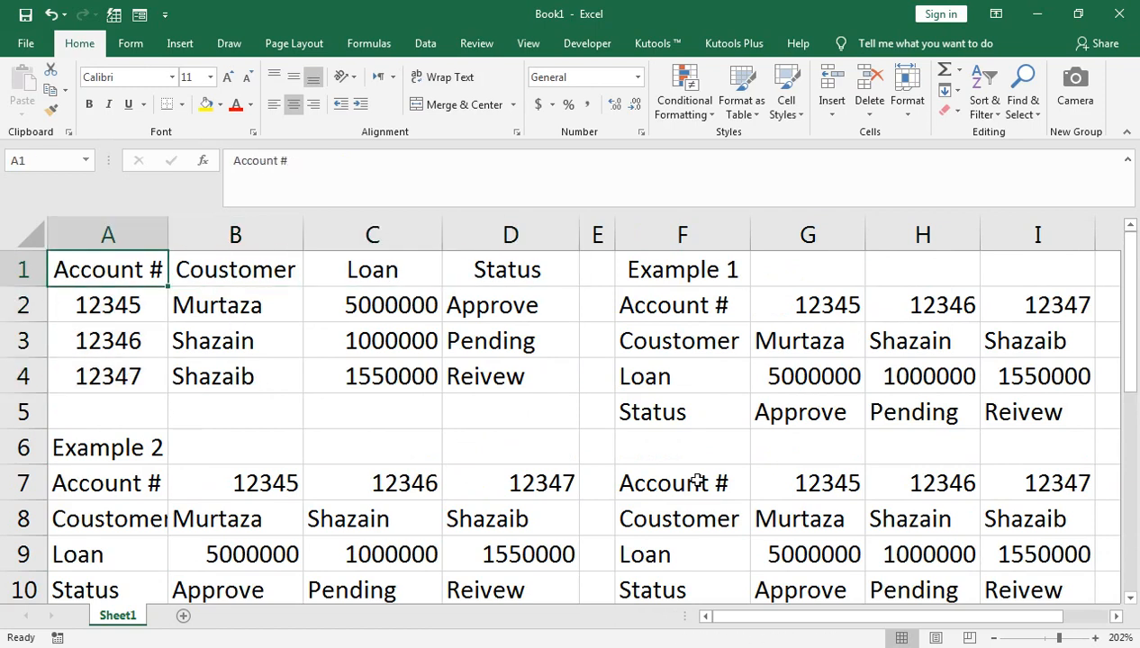
key("ctrl+shift+Right")
key("ctrl+shift+Down")
key("ctrl+c")
scroll(322, 490, "down", 3)
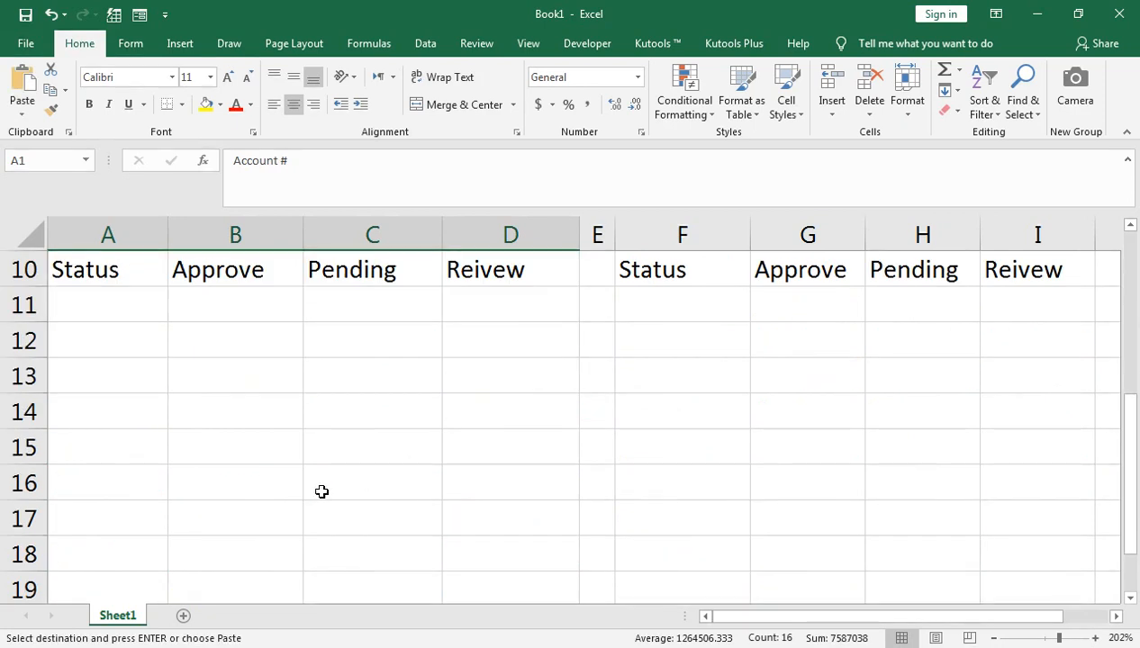
- Paste the loan table transposed into A12:D15 via Paste Special, then start editing A4
left_click(117, 352)
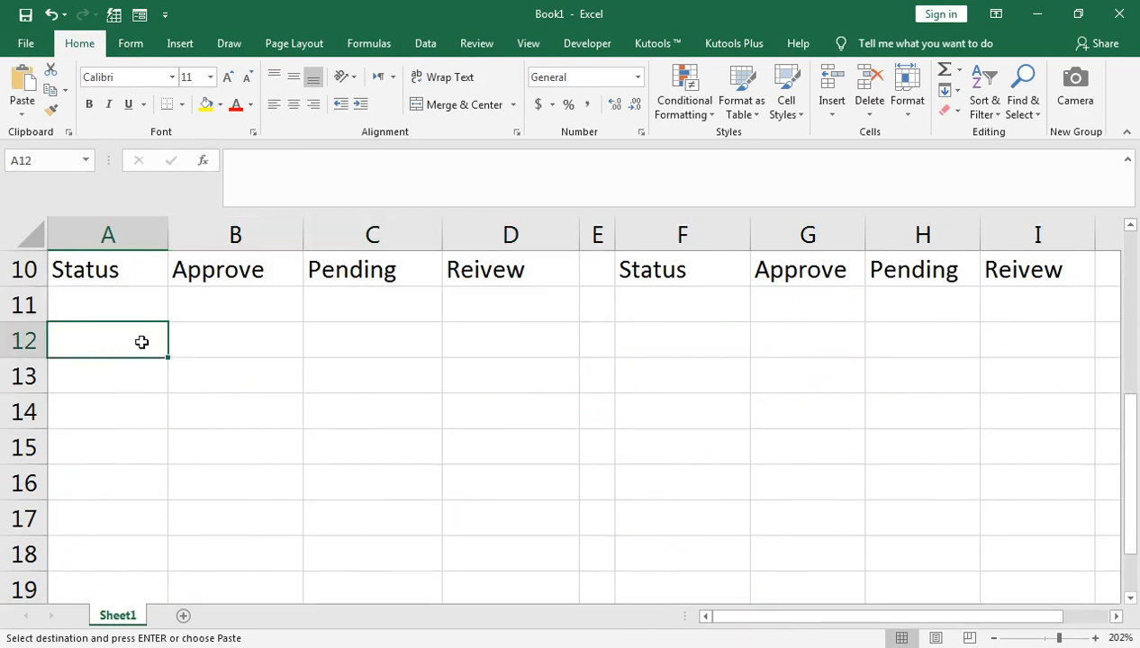
key("ctrl+alt+v")
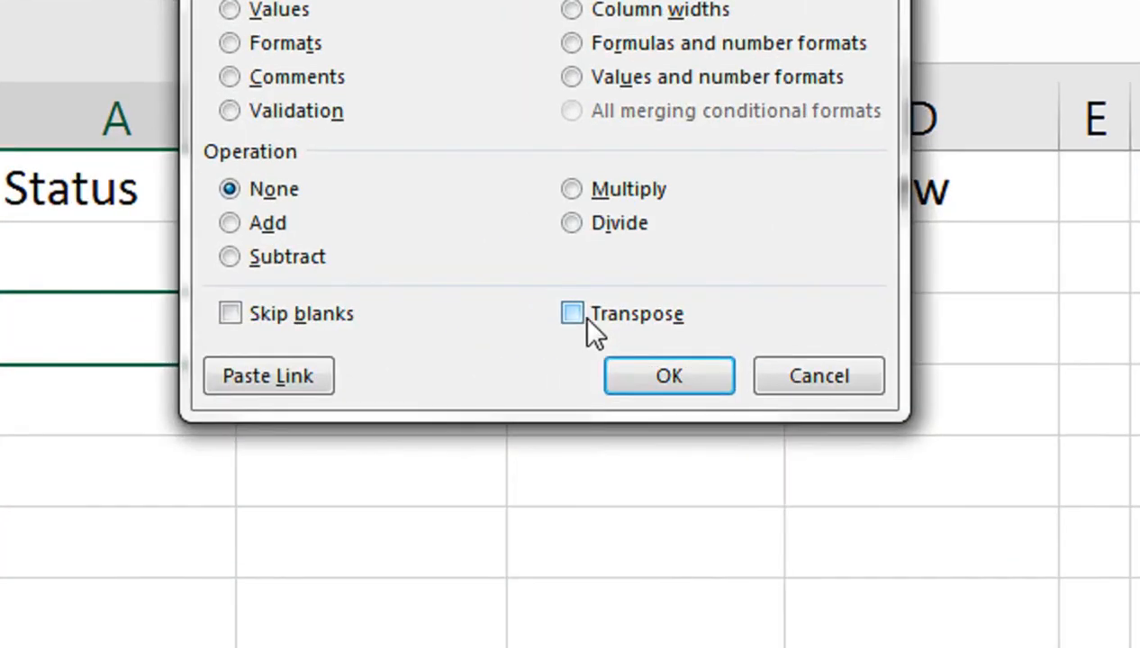
left_click(336, 332)
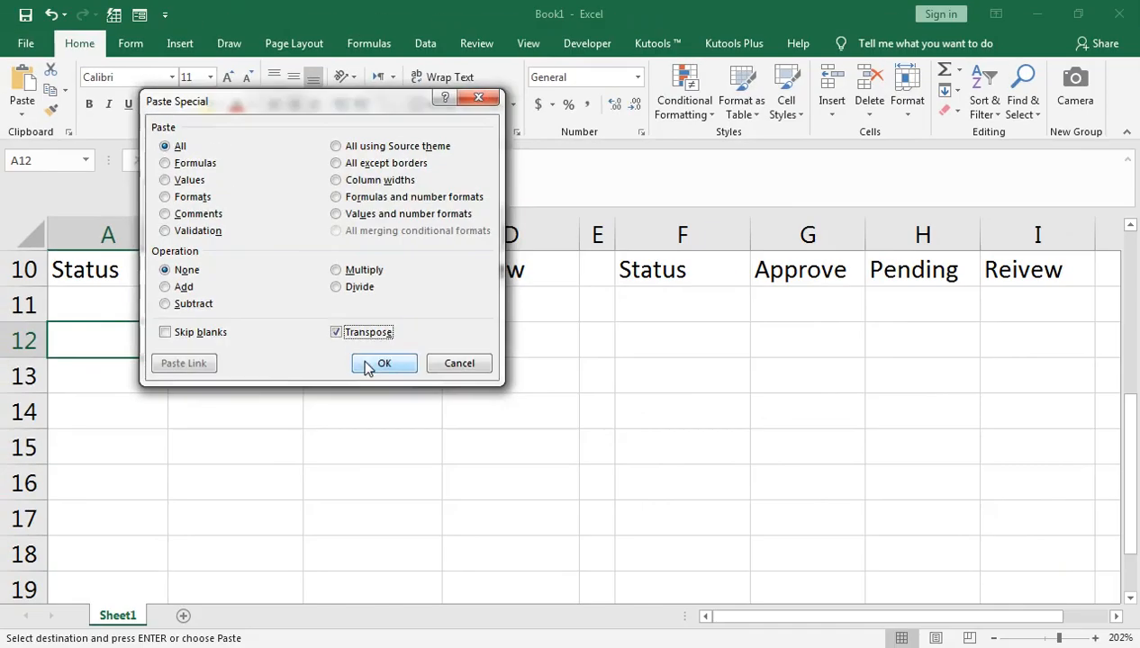
left_click(384, 362)
scroll(436, 423, "up", 3)
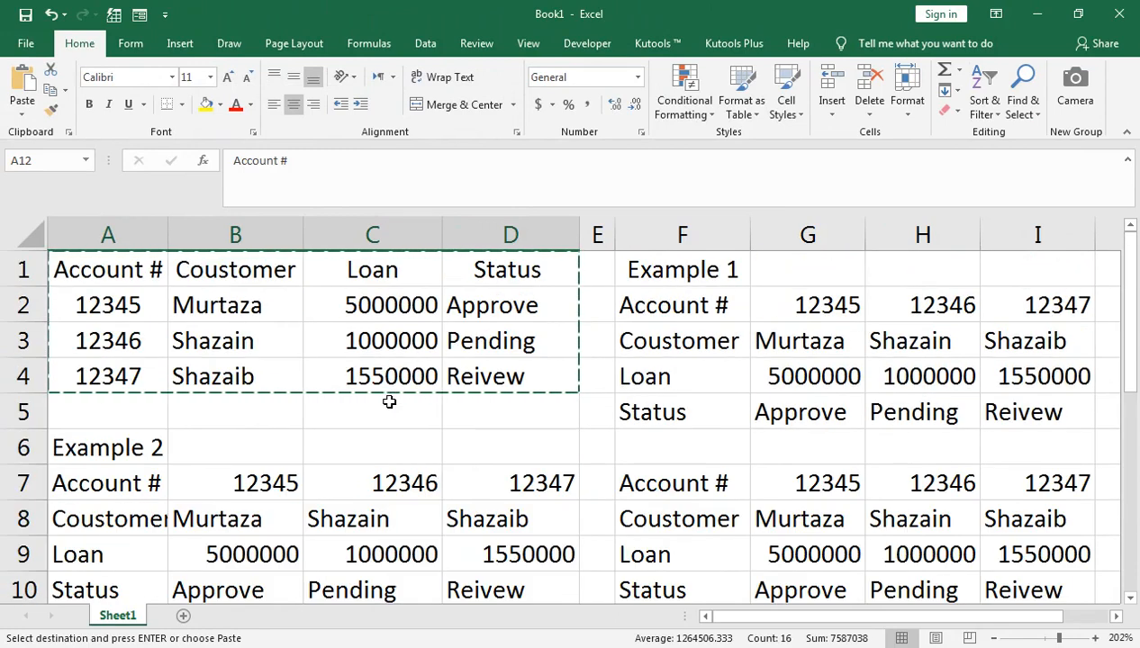
key("ctrl+z")
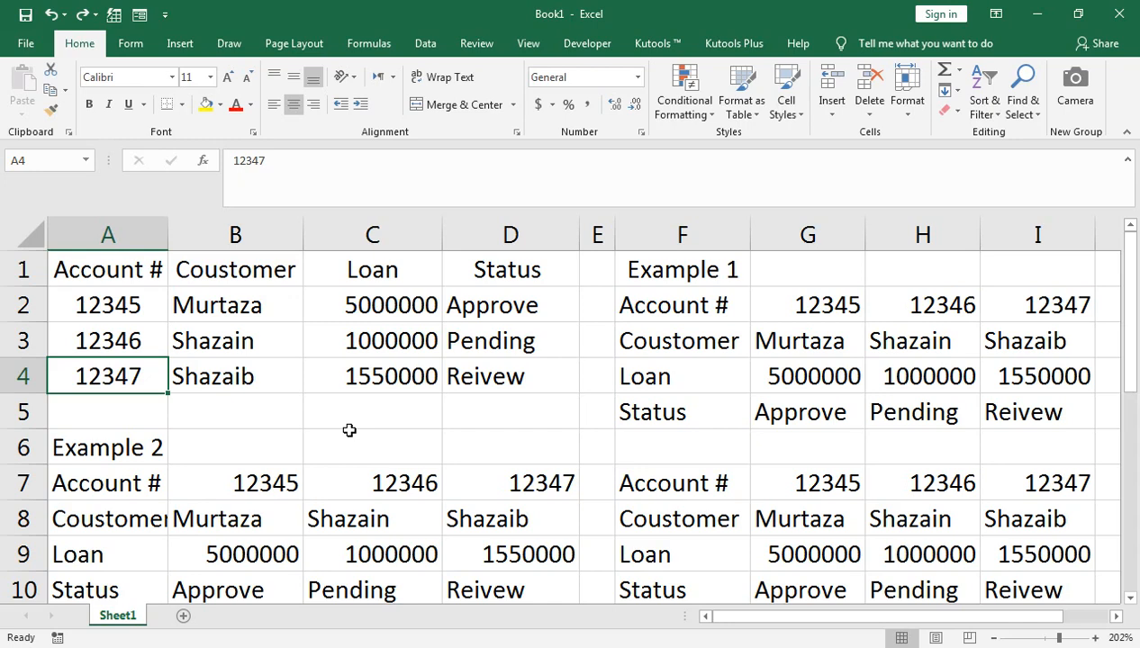
scroll(342, 490, "down", 2)
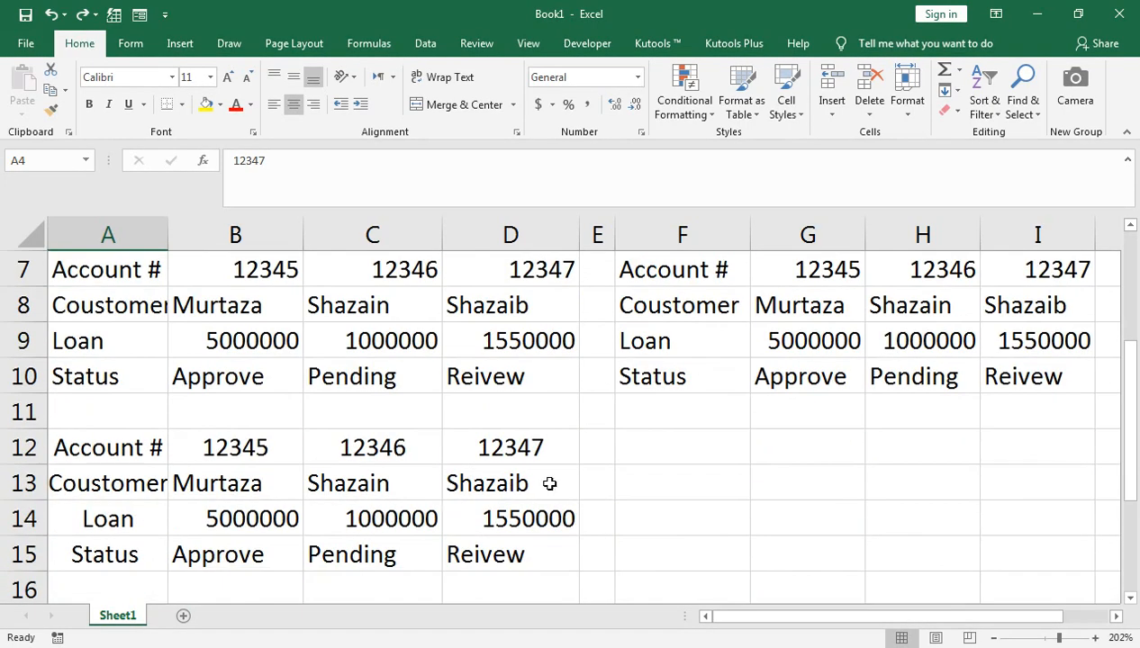
scroll(549, 483, "up", 2)
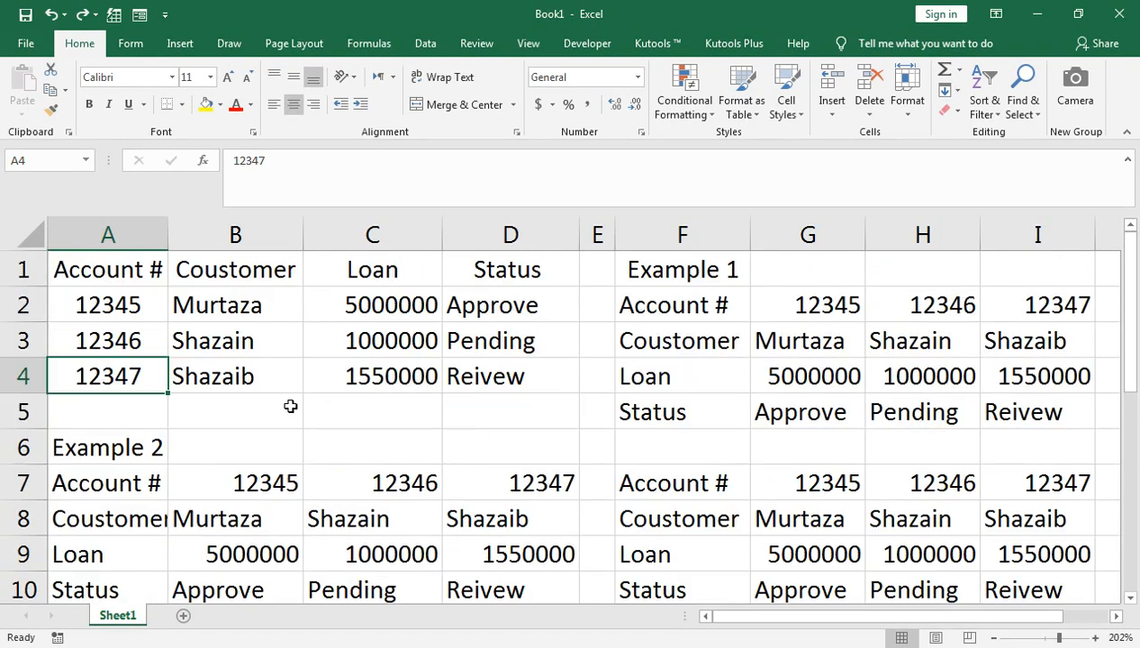
double_click(159, 379)
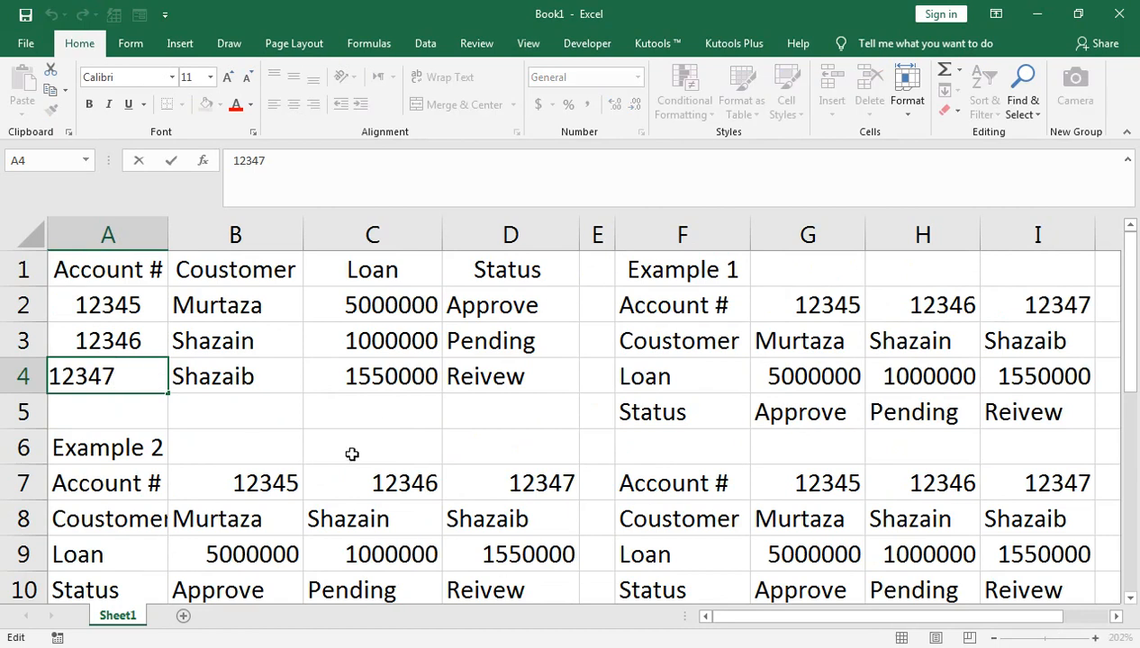
- Change the account number's last digit in A4 from 7 to 8 and compare the copies
key("BackSpace")
type("8")
key("ctrl+Return")
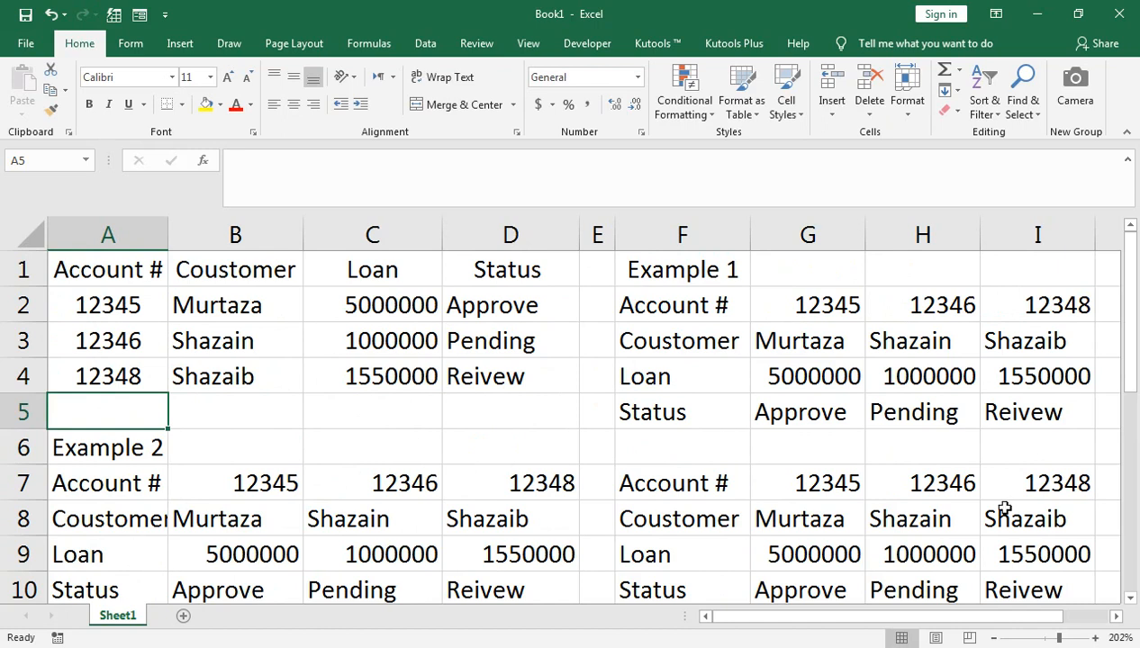
scroll(432, 465, "down", 2)
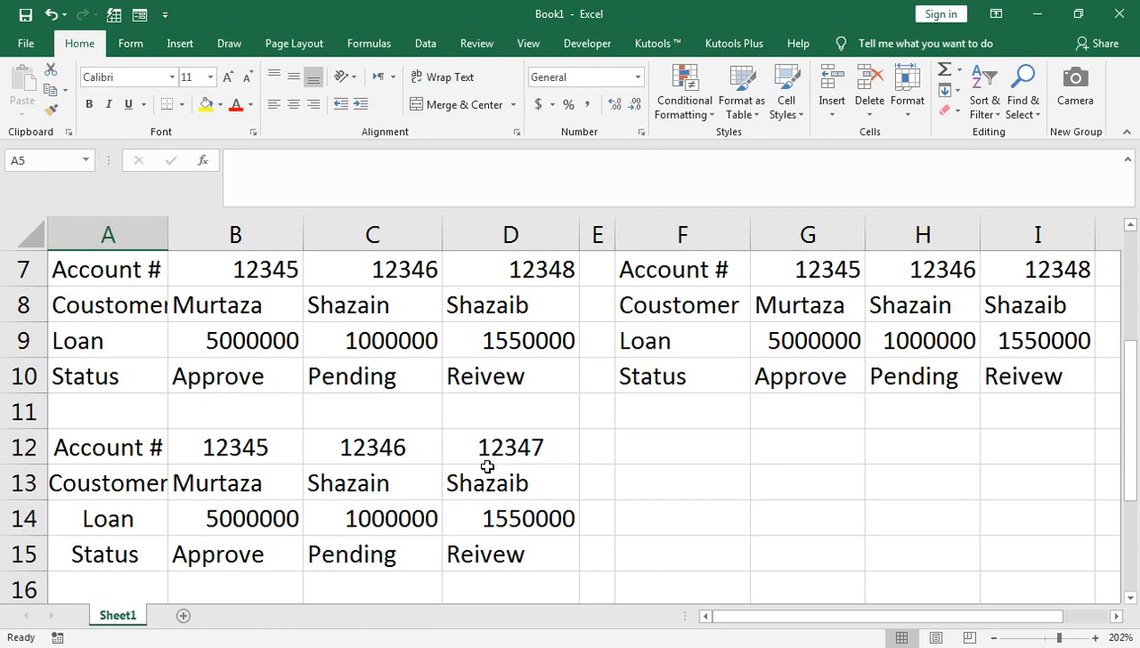
scroll(493, 461, "up", 2)
scroll(496, 478, "down", 1)
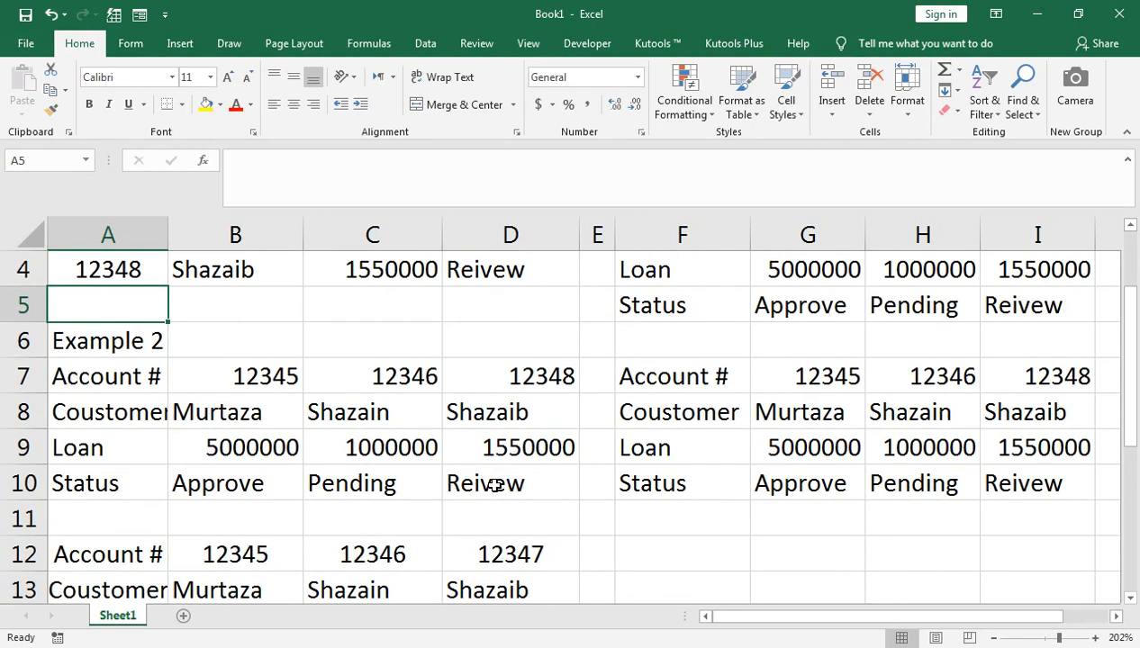
scroll(412, 511, "up", 1)
- Copy the loan table A1:D4 into A1 of a new Sheet2, zoomed to 262%
left_click_drag(117, 281, 178, 295)
key("ctrl+a")
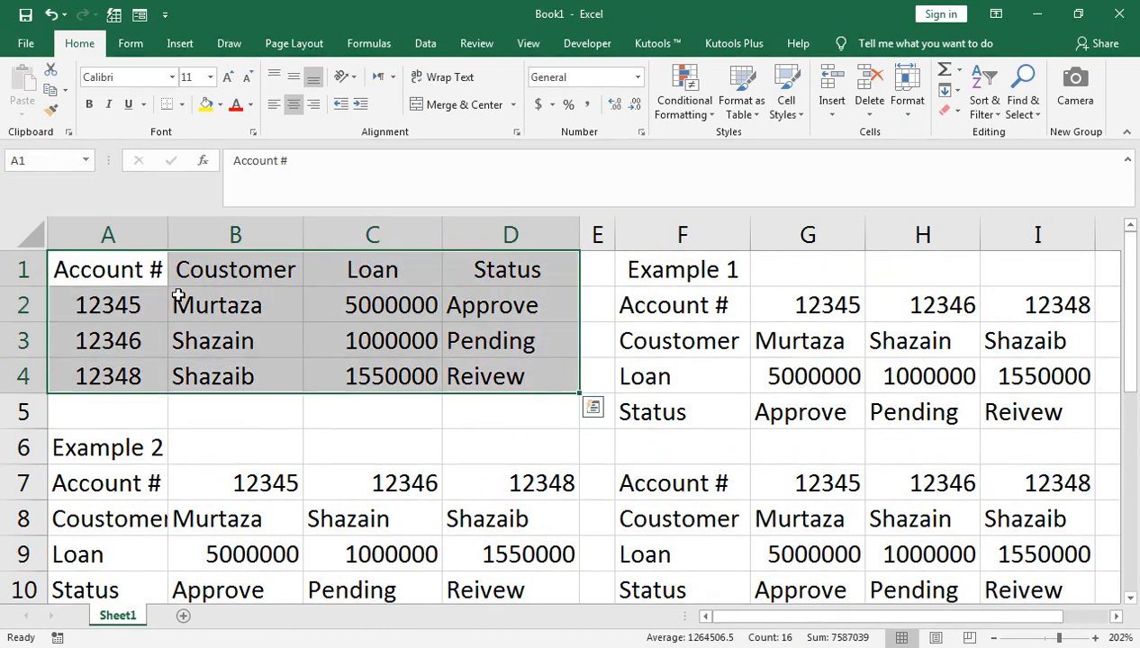
key("ctrl+c")
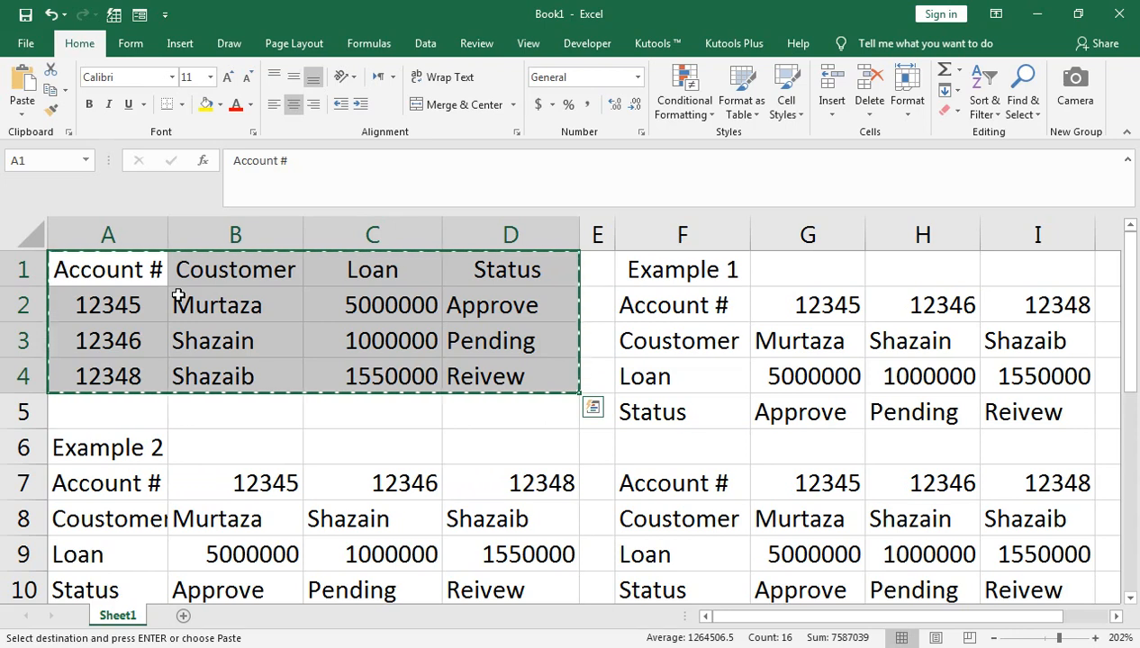
left_click(183, 616)
left_click_drag(1046, 638, 1069, 638)
key("ctrl+v")
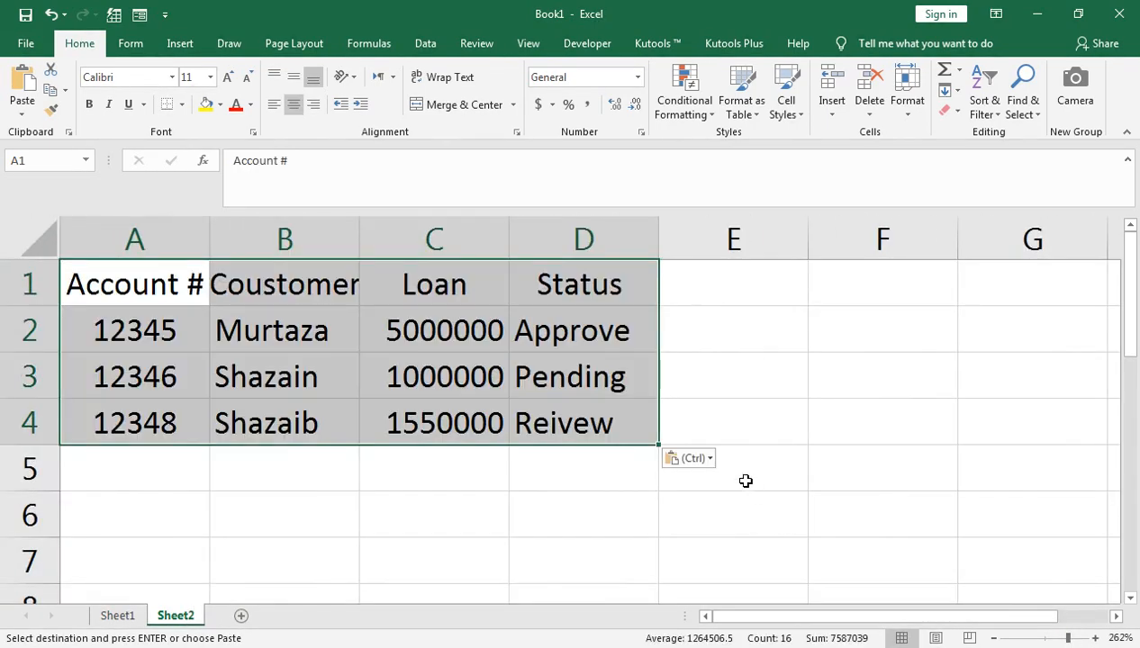
- Delete the 1000000 loan amount from C3
left_click(427, 384)
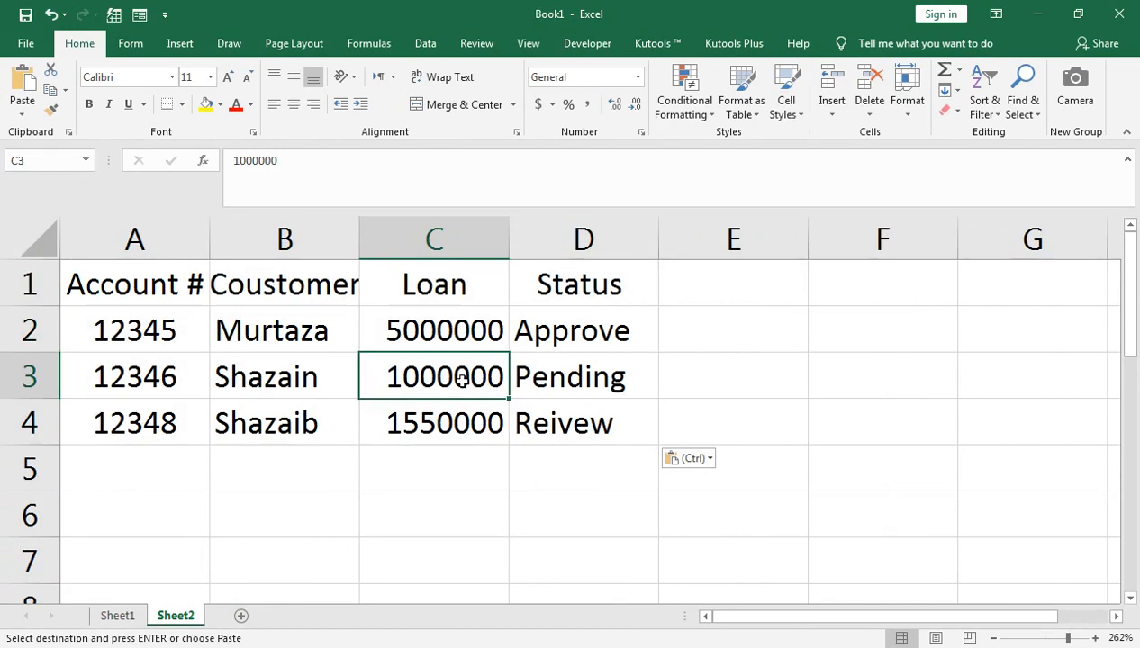
key("Delete")
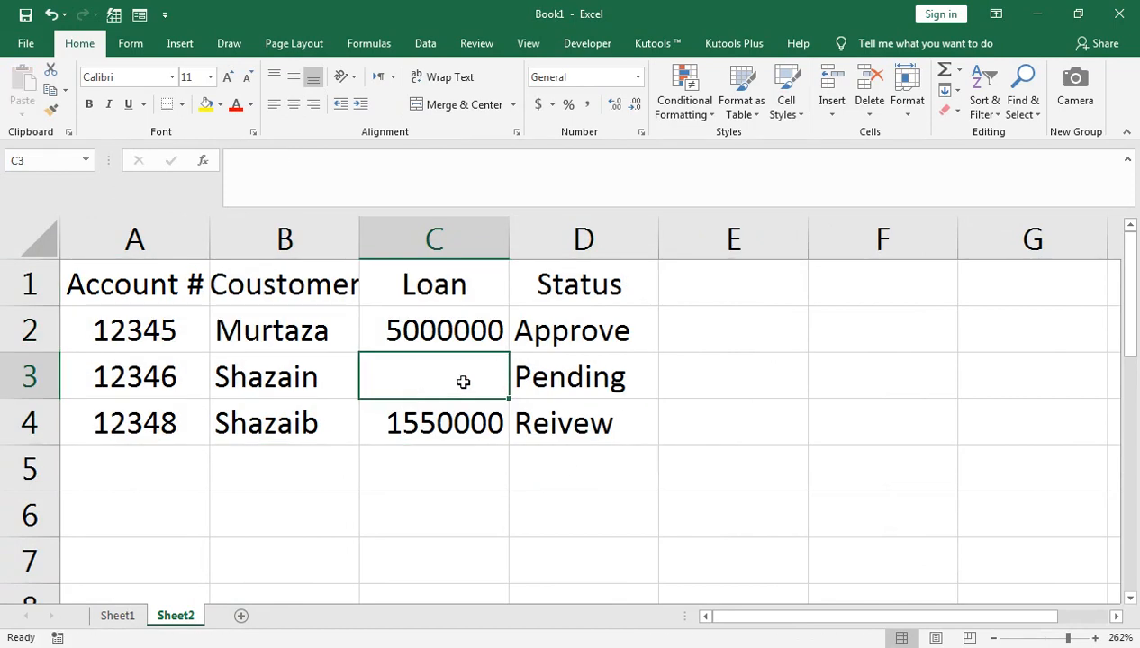
key("Right")
key("Right")
key("Right")
key("Right")
key("Right")
key("Left")
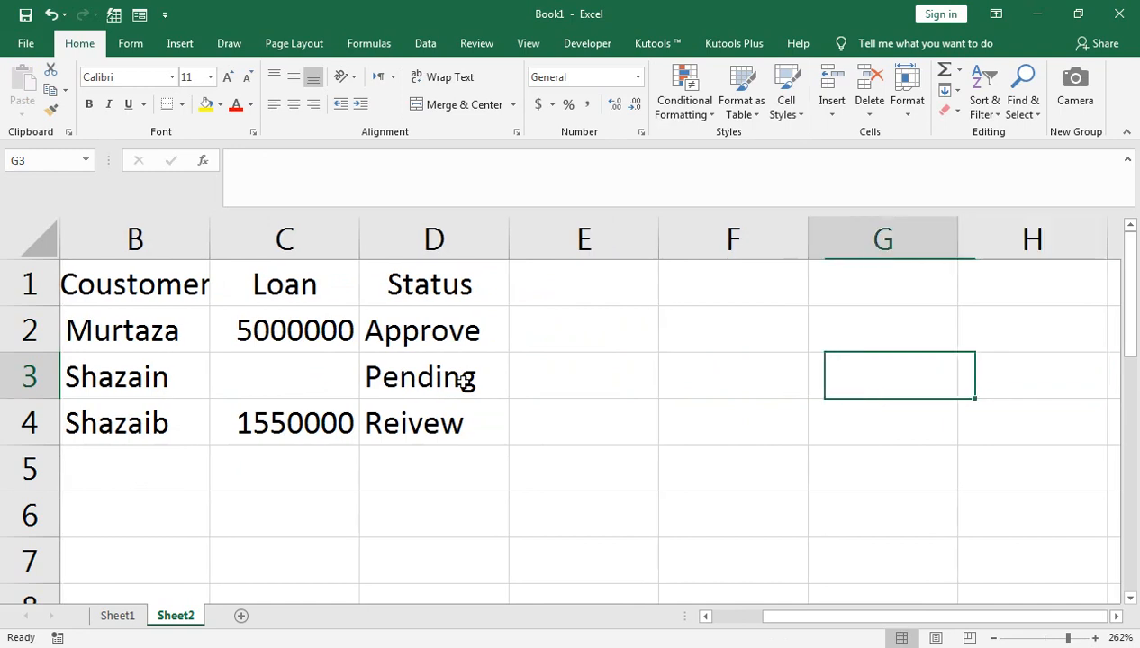
key("Left")
key("Down")
key("Down")
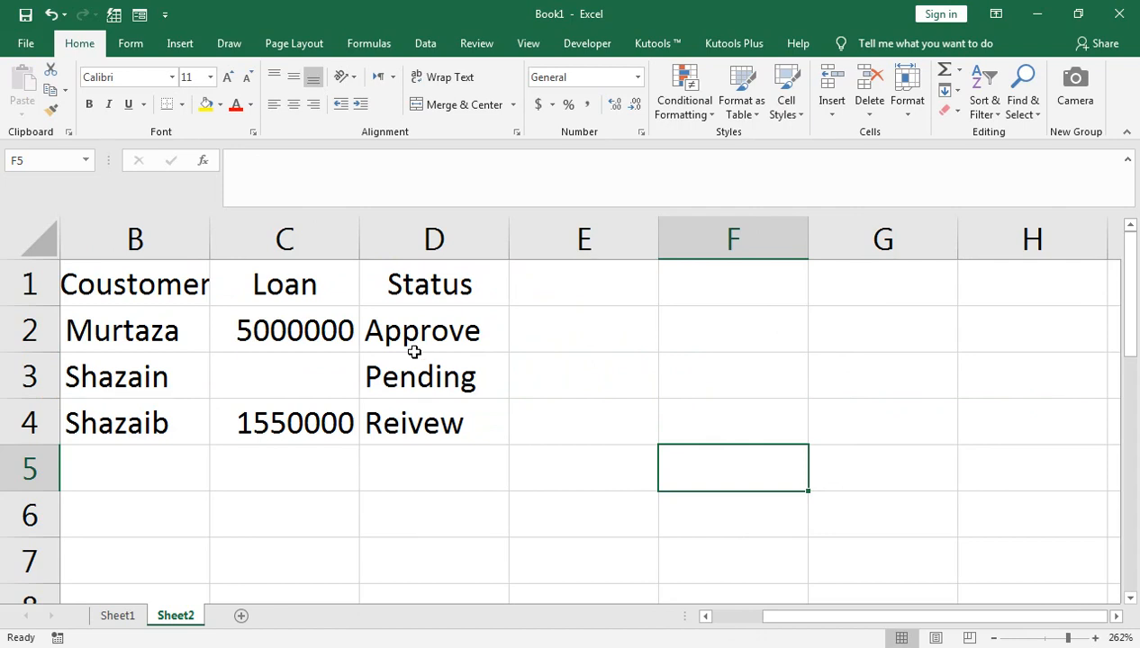
- Zoom out to 184% and select the empty block F4:I7 as the destination
left_click(477, 297)
key("ctrl+a")
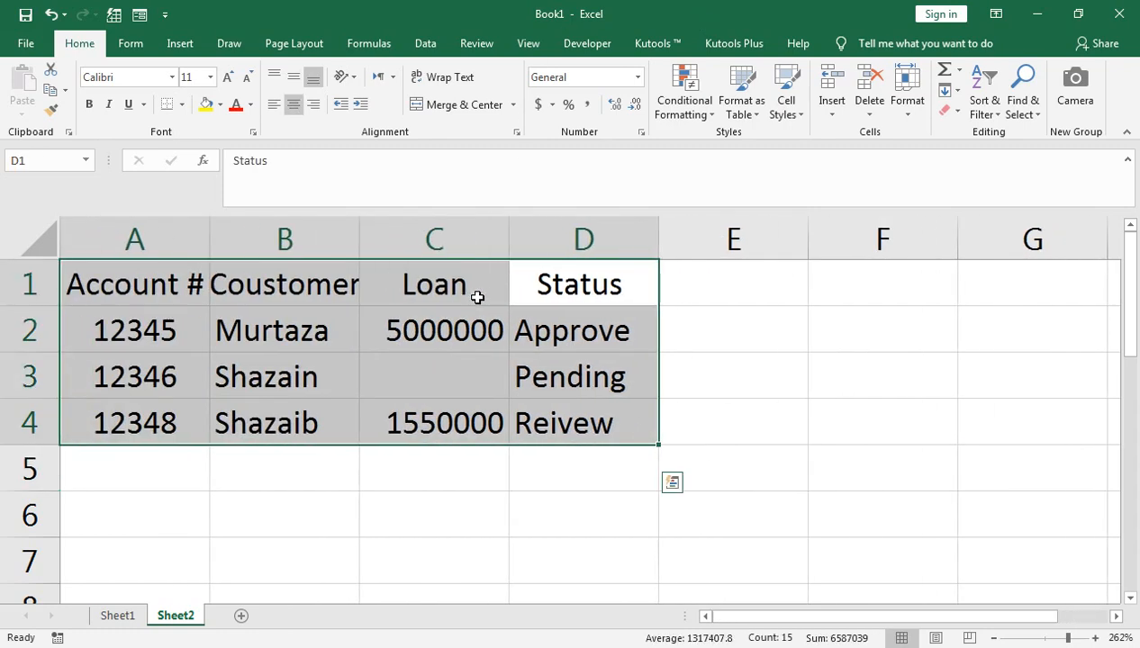
left_click(1056, 637)
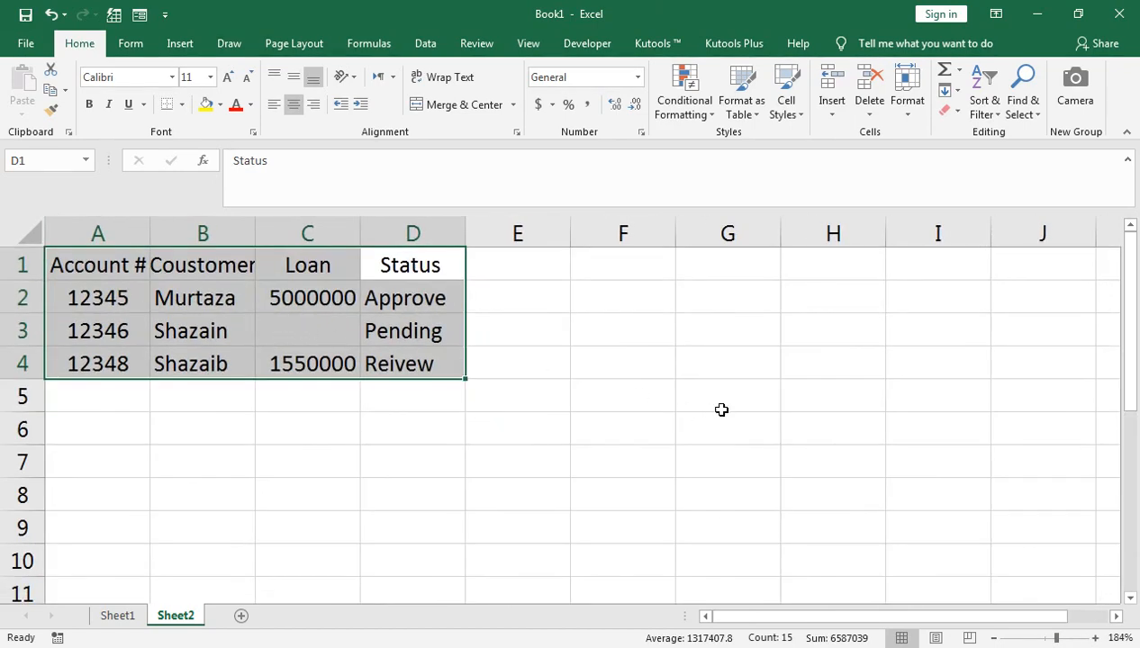
left_click_drag(642, 366, 642, 366)
key("shift+Down")
key("shift+Down")
key("shift+Right")
key("shift+Right")
key("shift+Right")
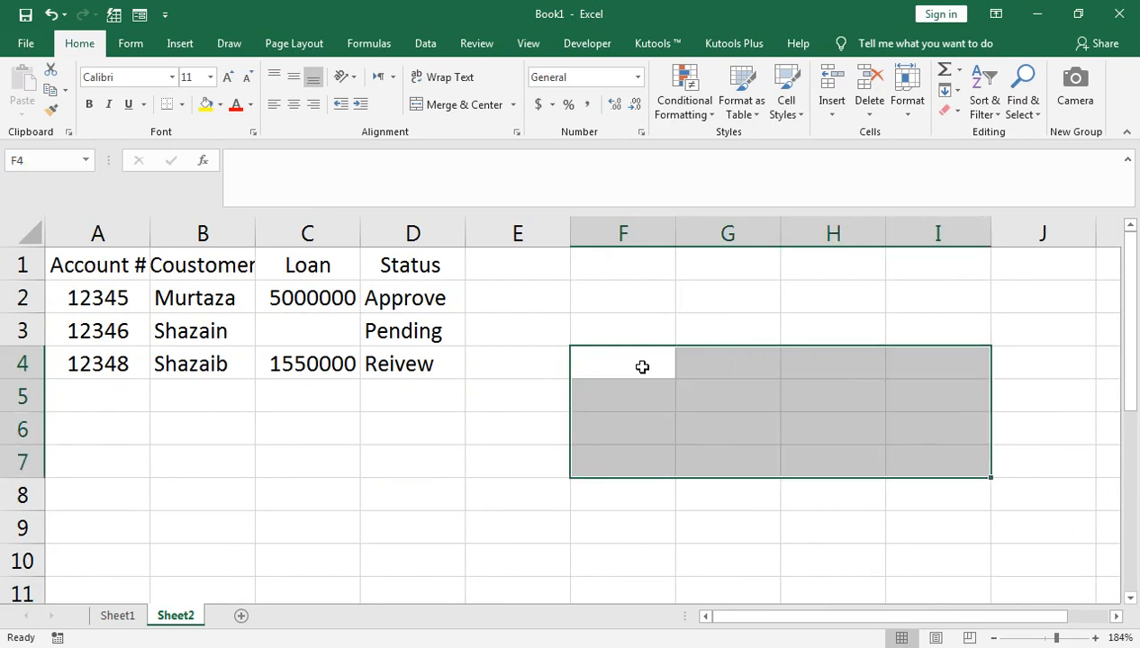
- Enter =TRANSPOSE(IF(A1:D4="","BLANK",A1:D4)) as an array formula in F4:I7
type("=tra")
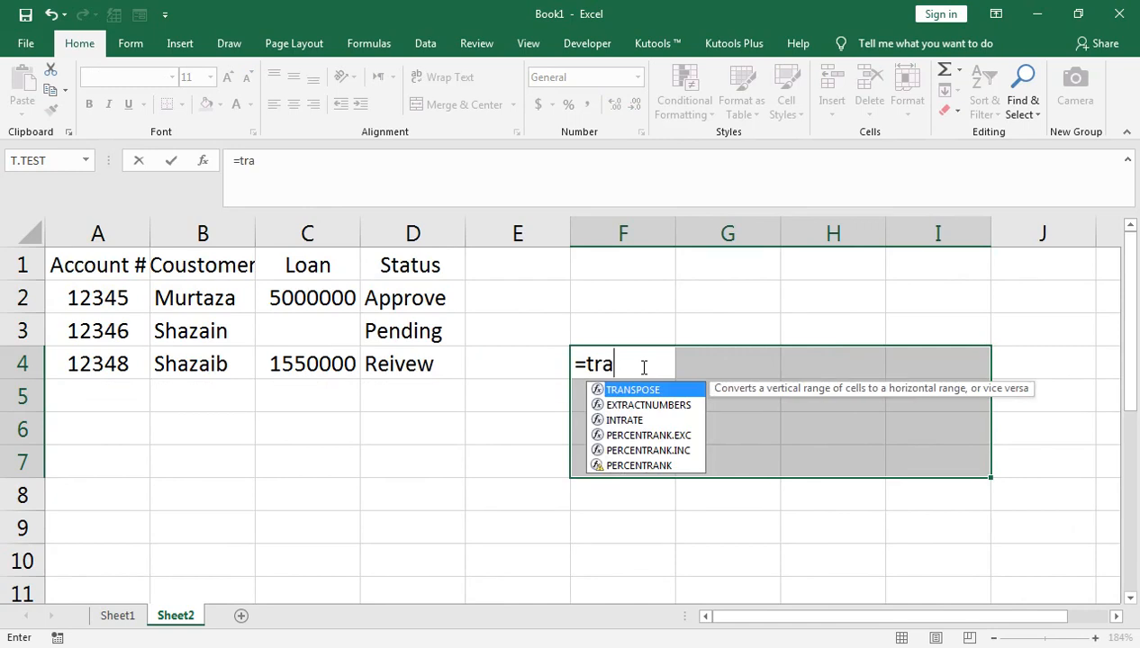
key("Tab")
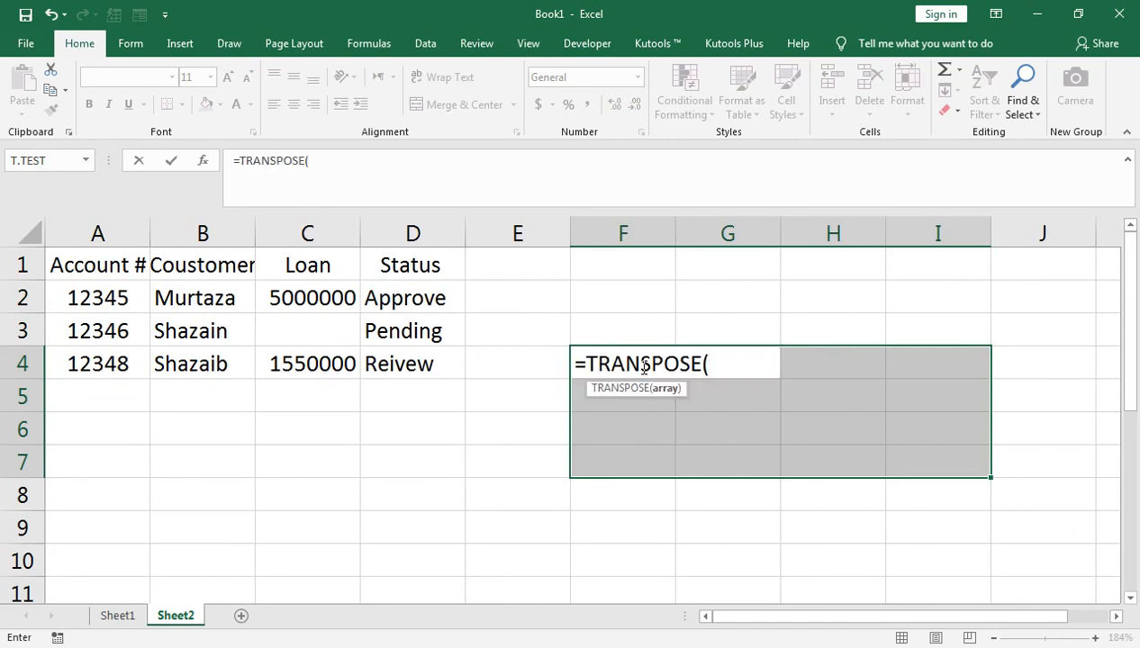
type("if")
key("Tab")
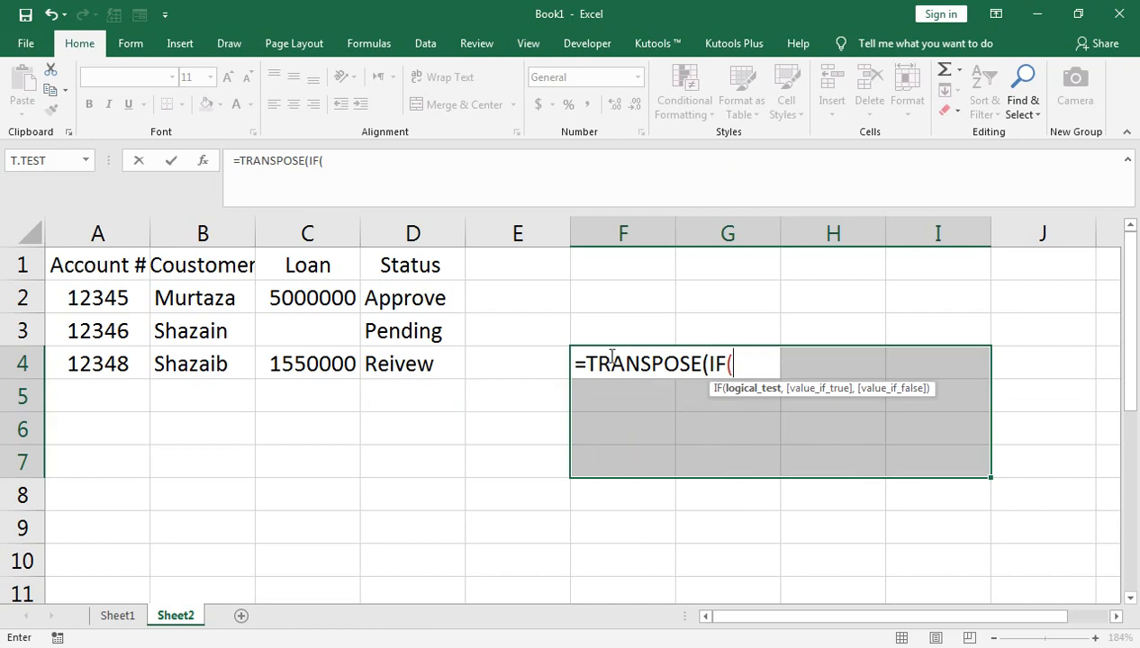
left_click(123, 262)
key("ctrl+shift+Right")
key("ctrl+shift+Down")
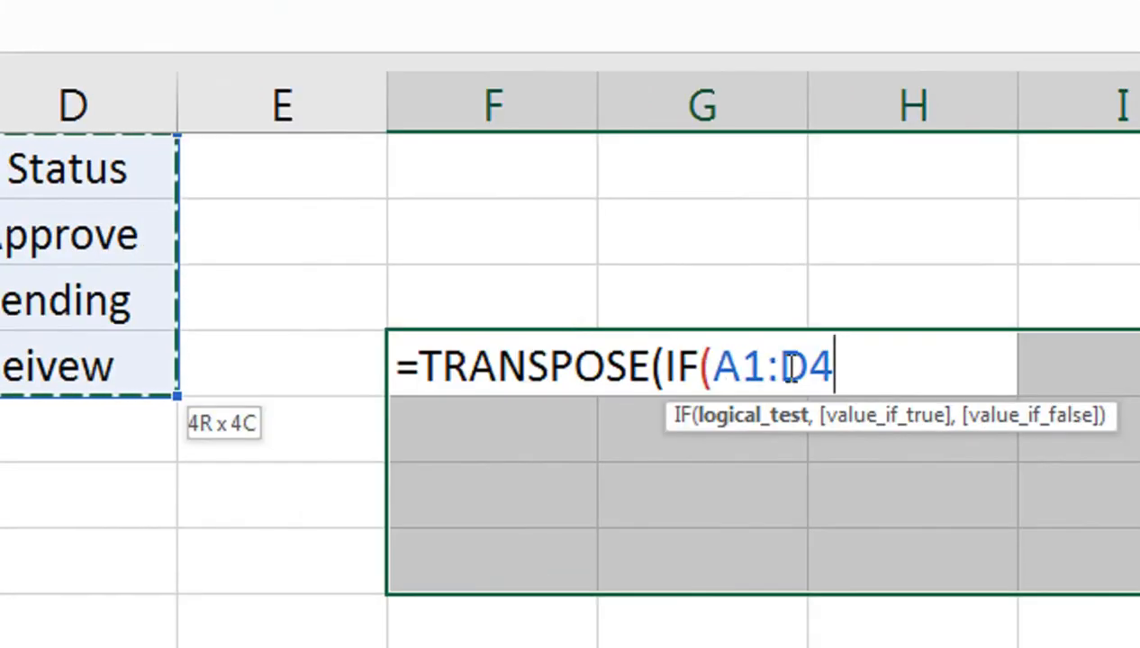
type("=")
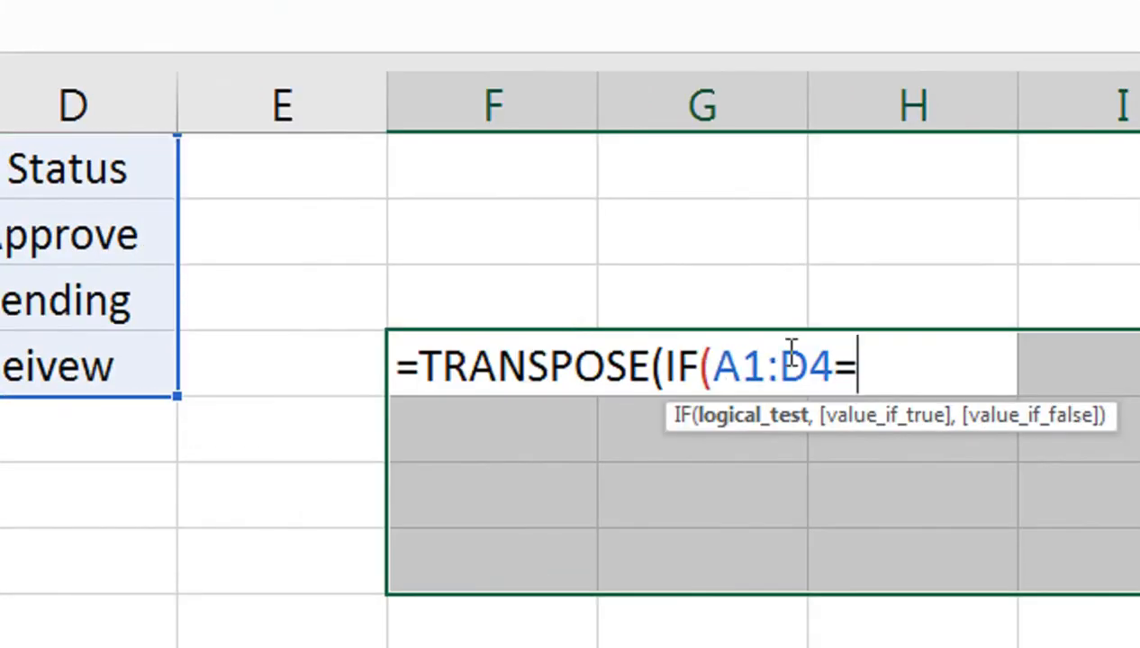
type("\"\",")
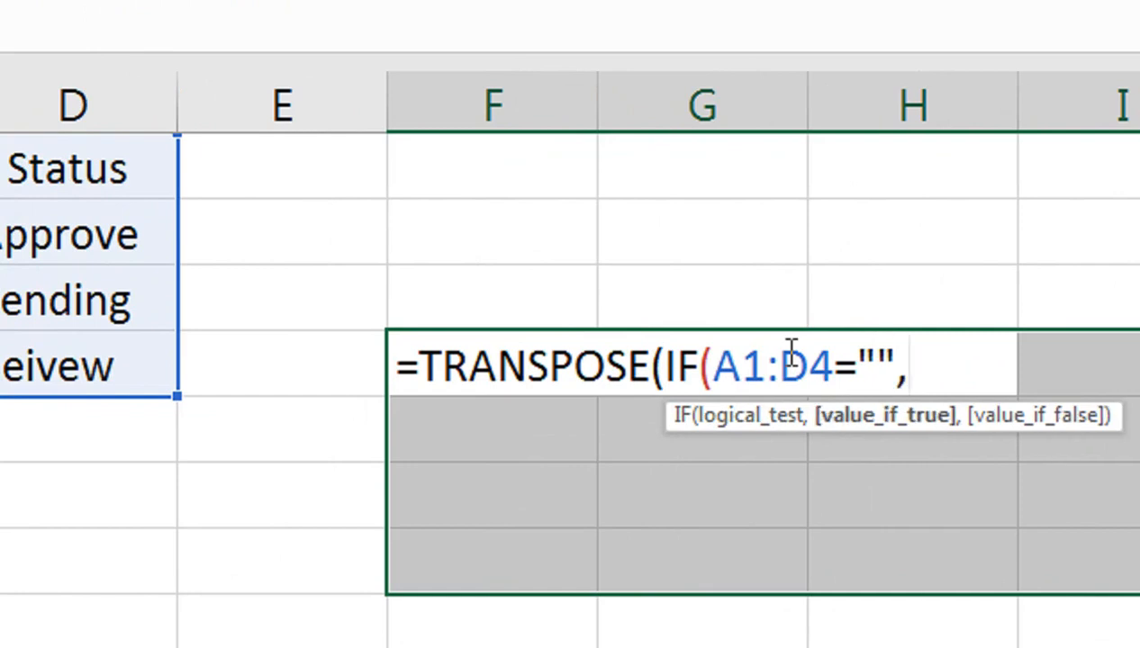
type("\"BLANK")
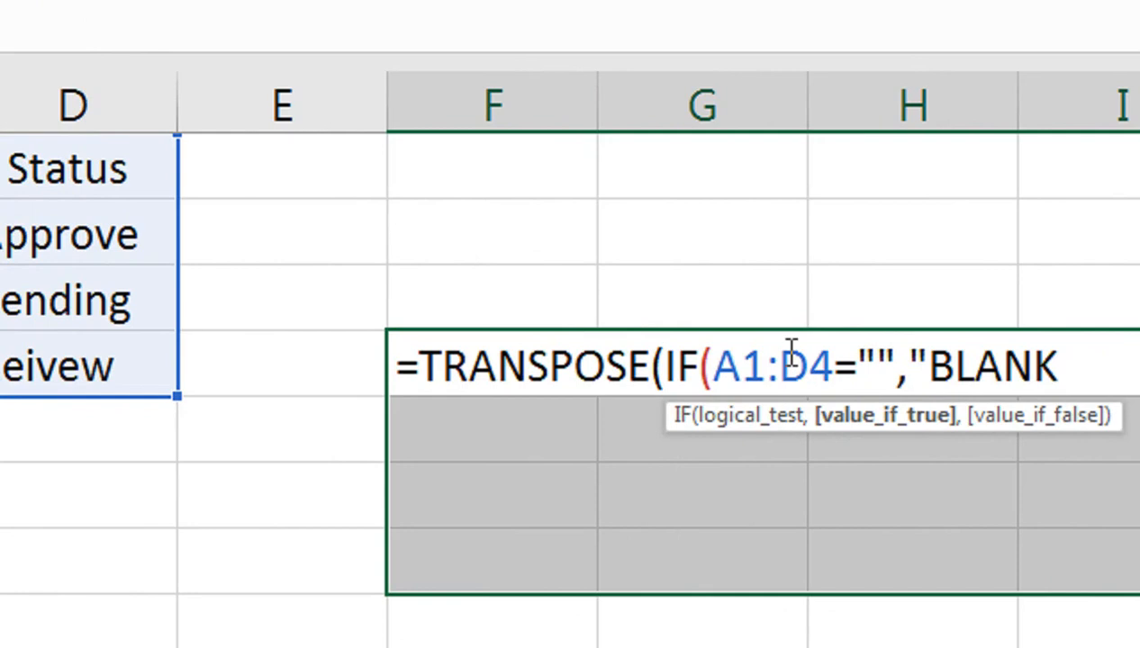
type("\",")
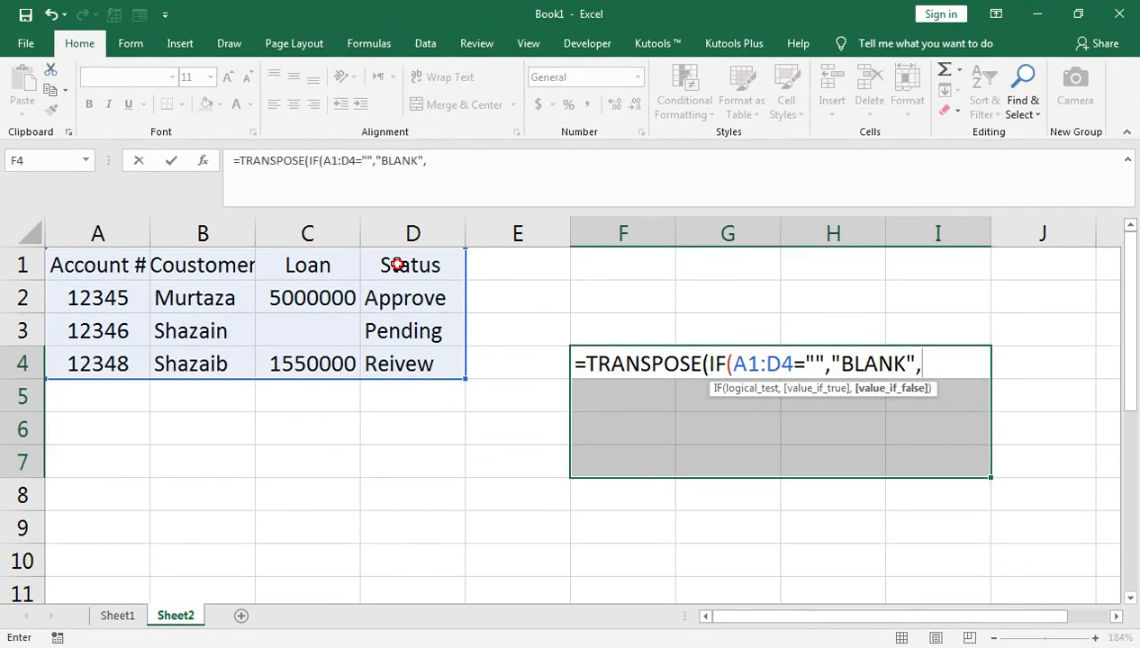
left_click(396, 264)
key("ctrl+shift+Down")
key("ctrl+shift+Left")
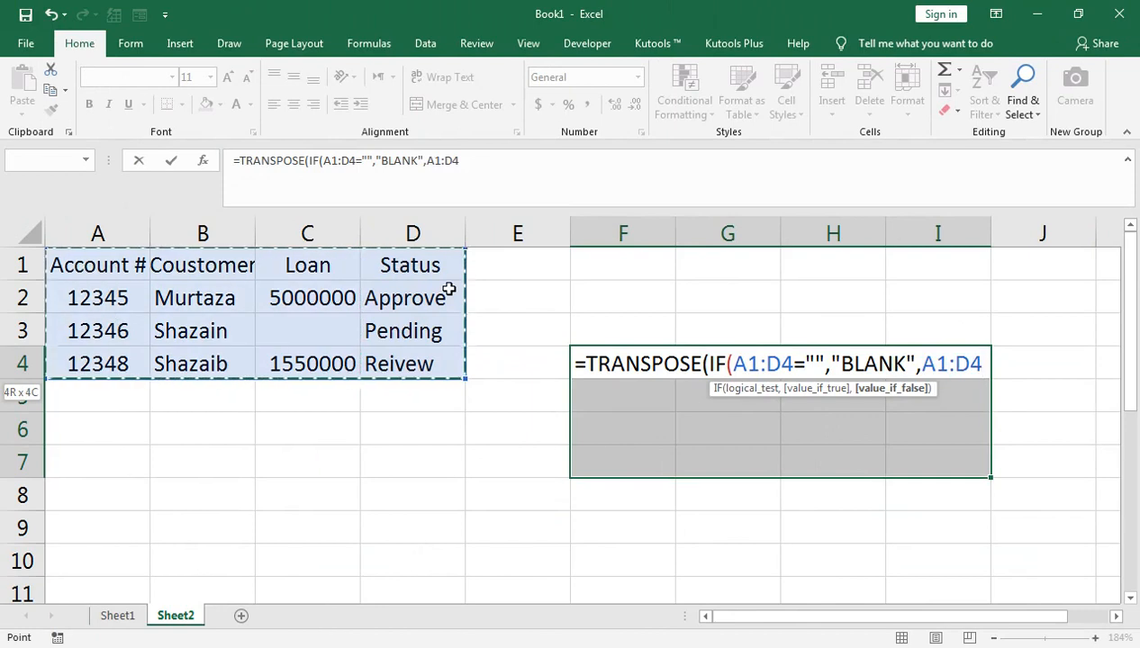
type(")")
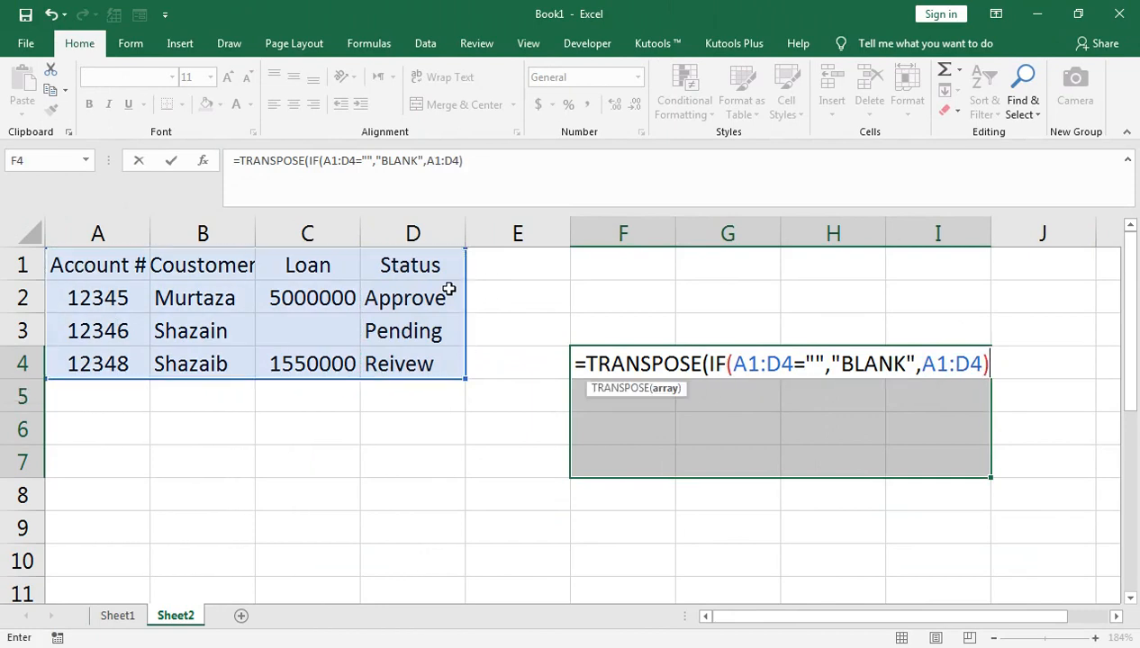
type(")")
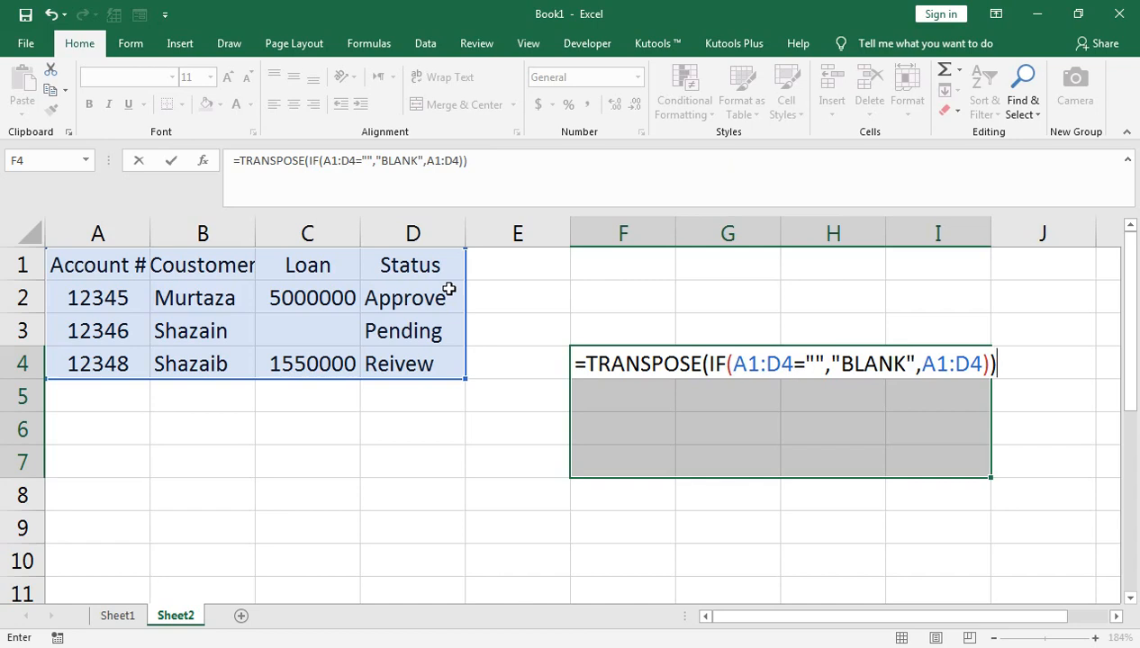
key("ctrl+shift+Return")
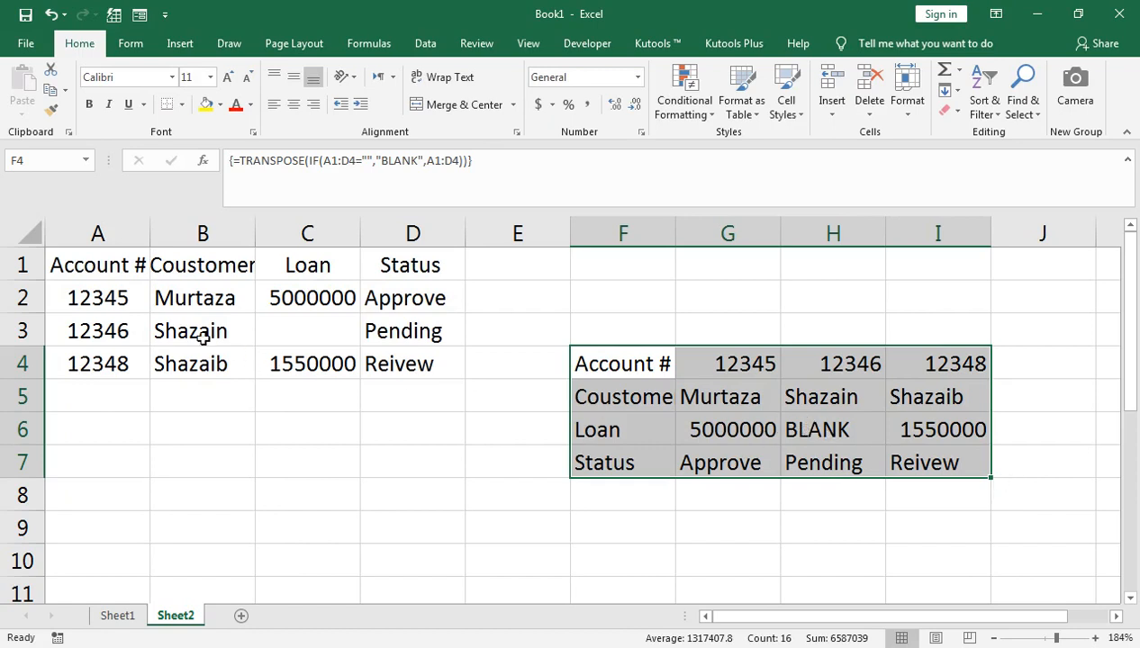
- Clear the account number in A3 and select the transposed table F4:I7
left_click(107, 326)
key("Delete")
left_click(620, 374)
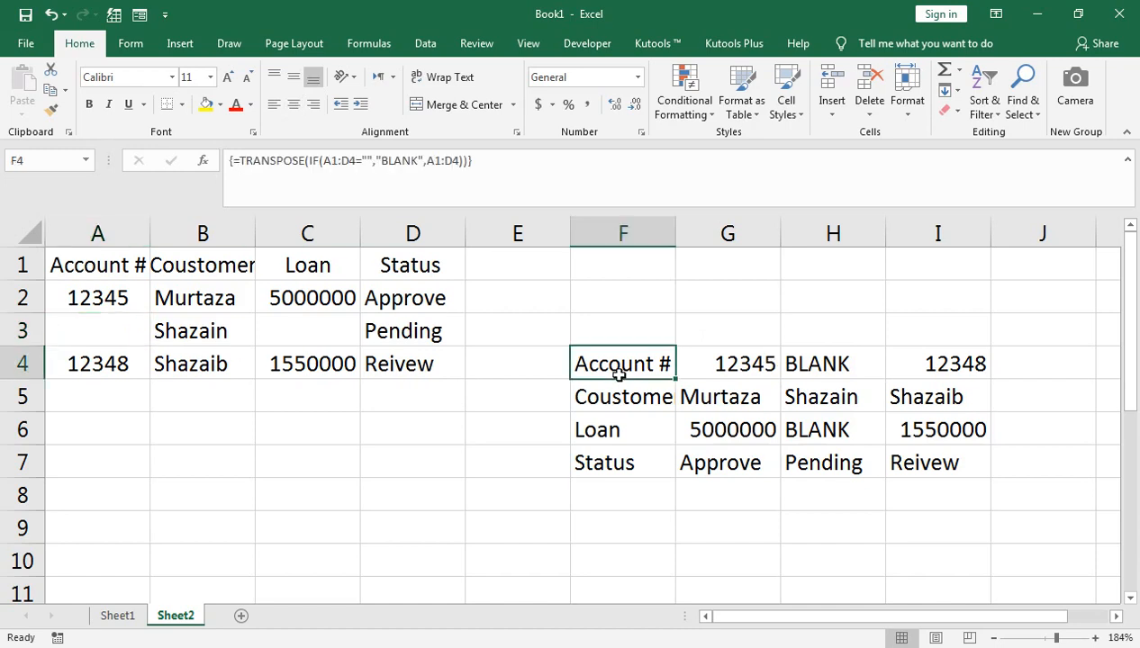
key("ctrl+shift+Down")
key("ctrl+shift+Right")
- Add a conditional formatting rule giving cells equal to BLANK a yellow fill
left_click(705, 107)
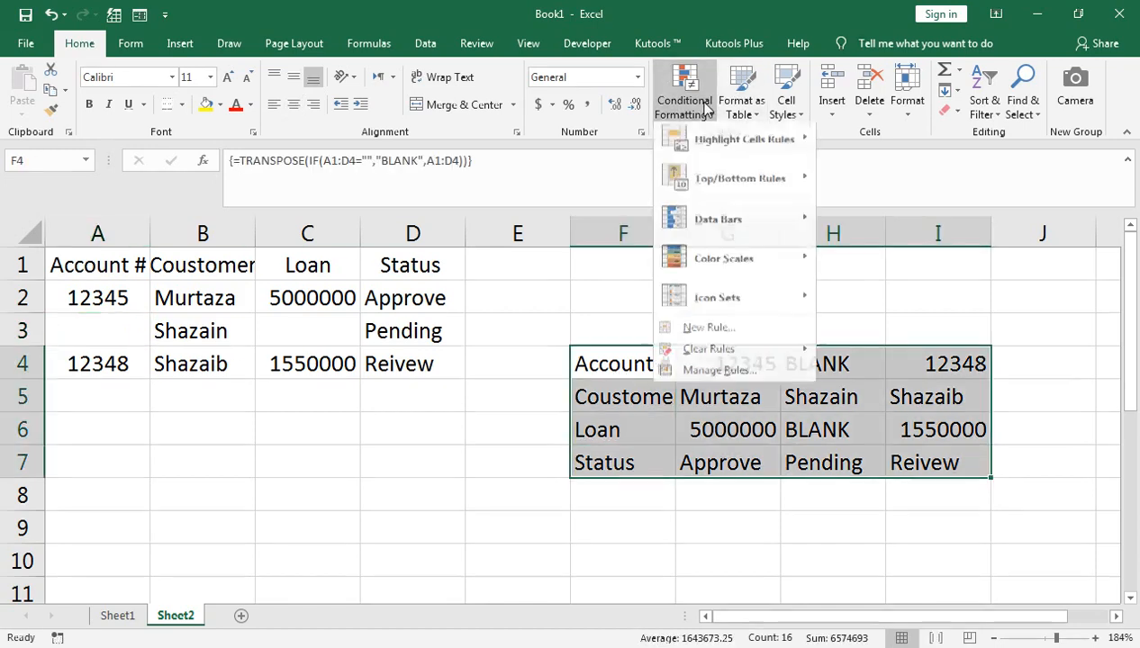
mouse_move(729, 145)
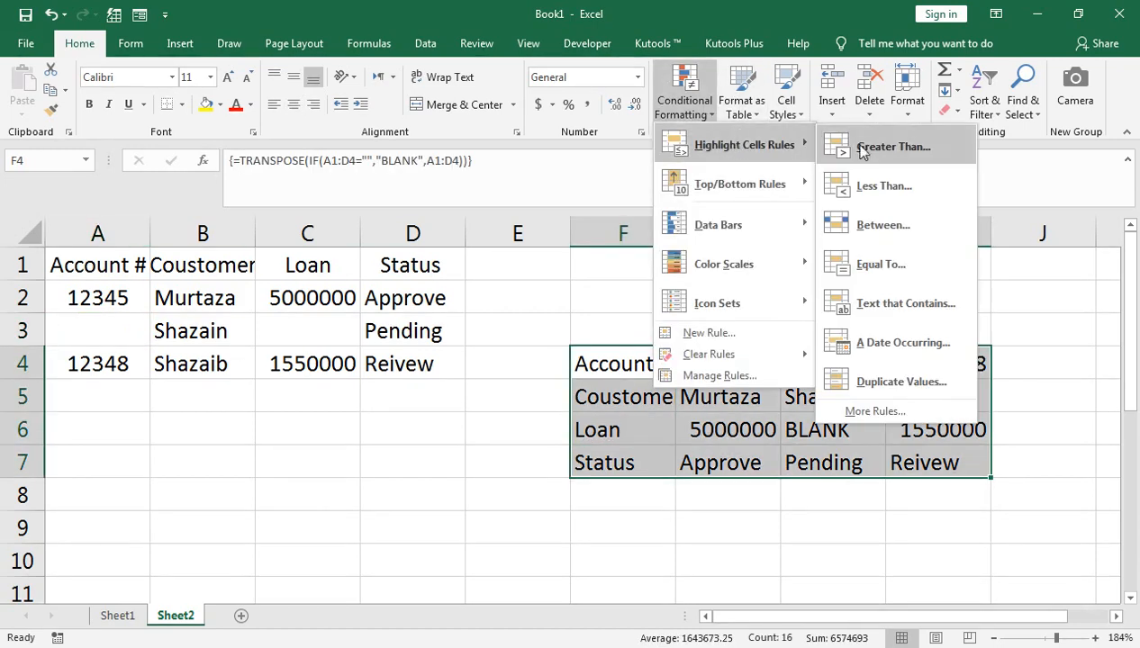
left_click(895, 265)
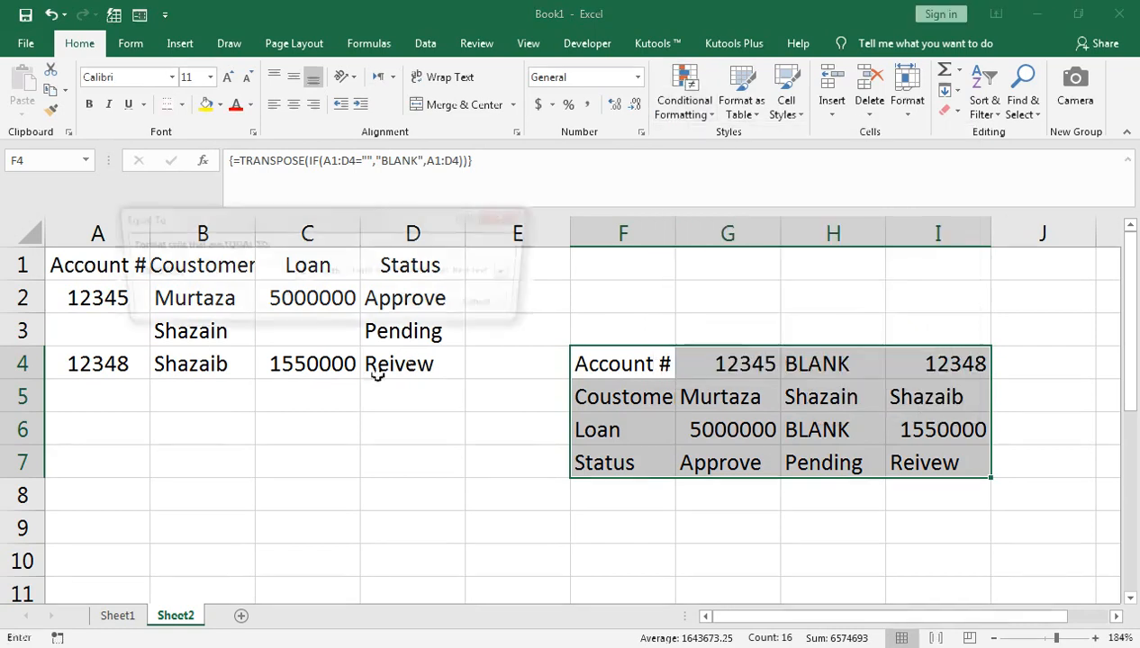
type("BLANK")
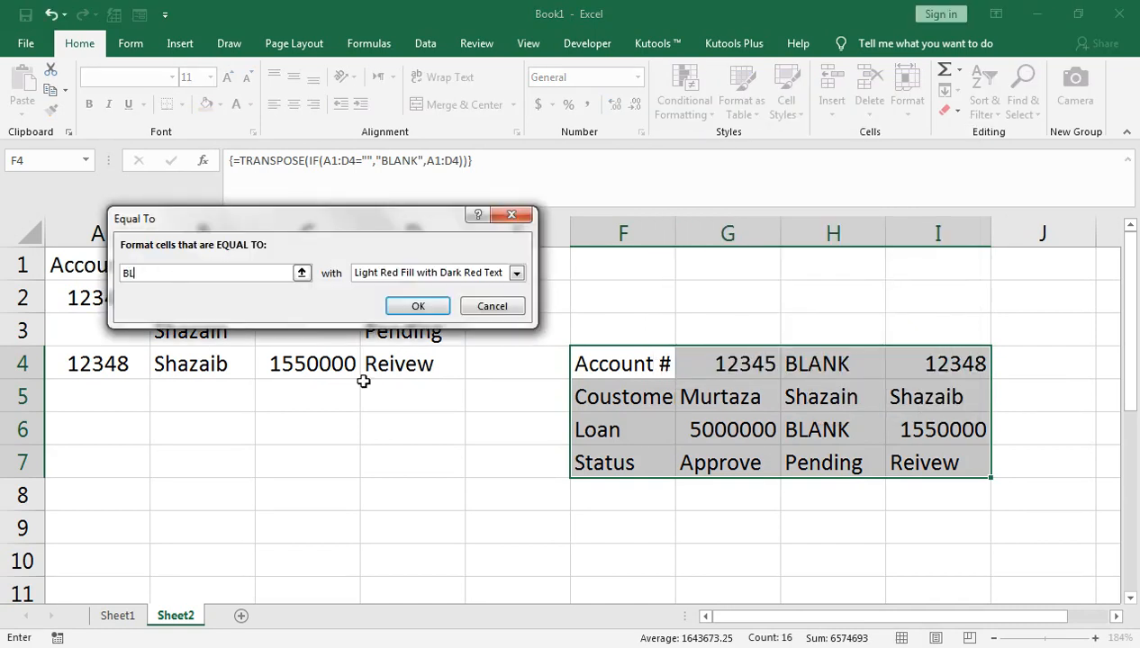
left_click(517, 272)
left_click(477, 358)
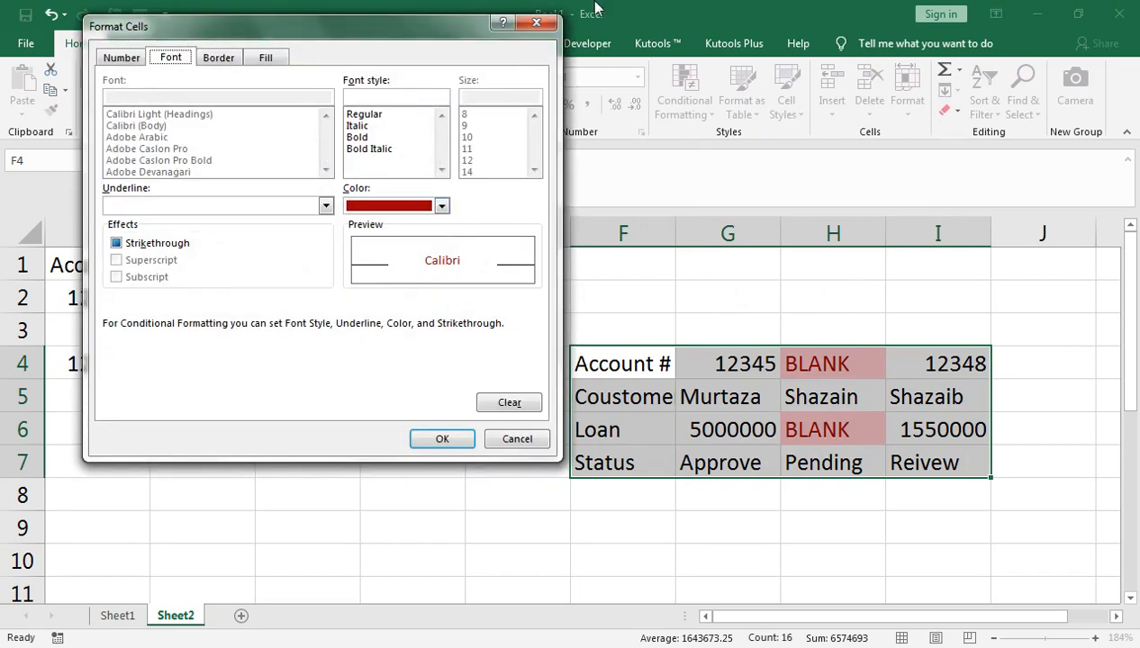
left_click(266, 58)
left_click(168, 233)
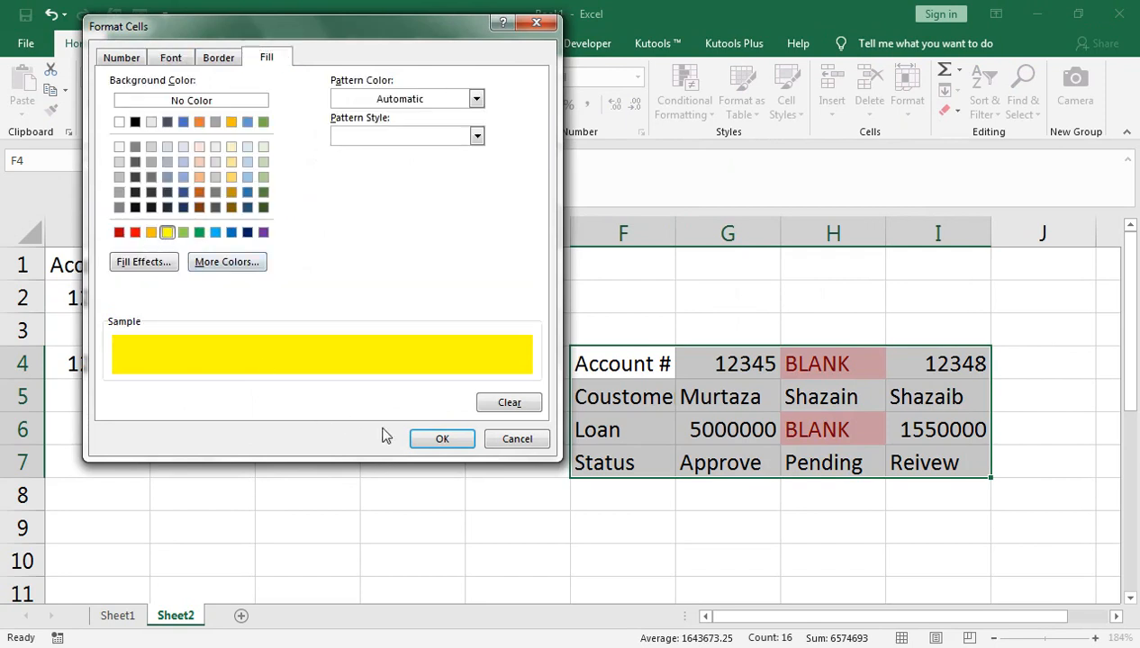
left_click(431, 440)
left_click(418, 306)
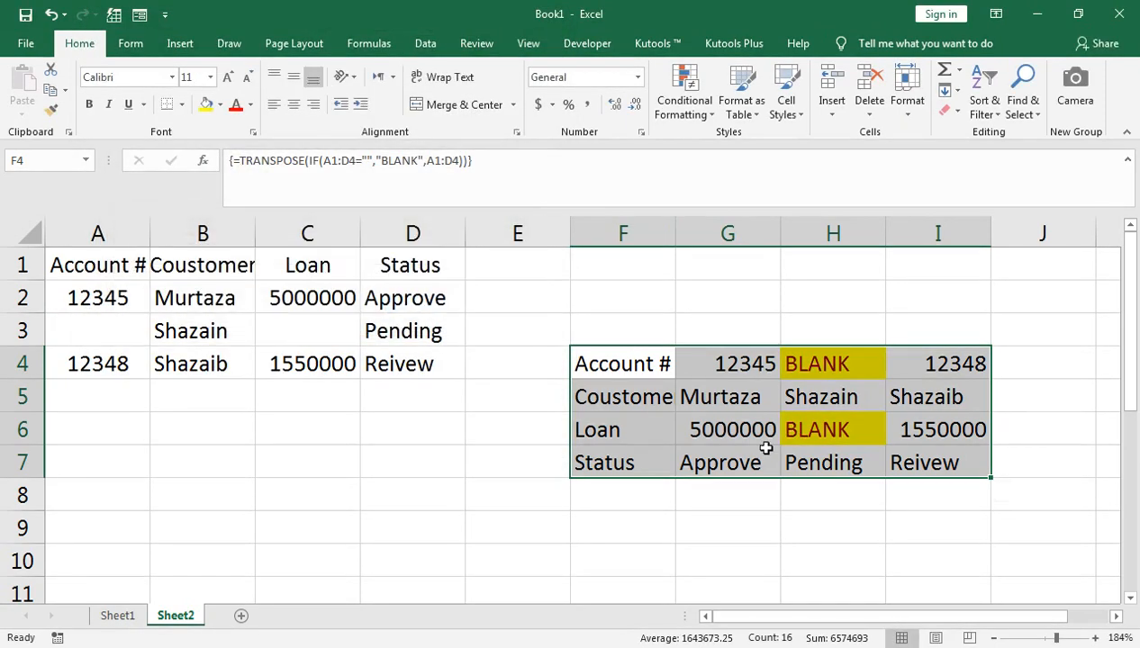
left_click(791, 420)
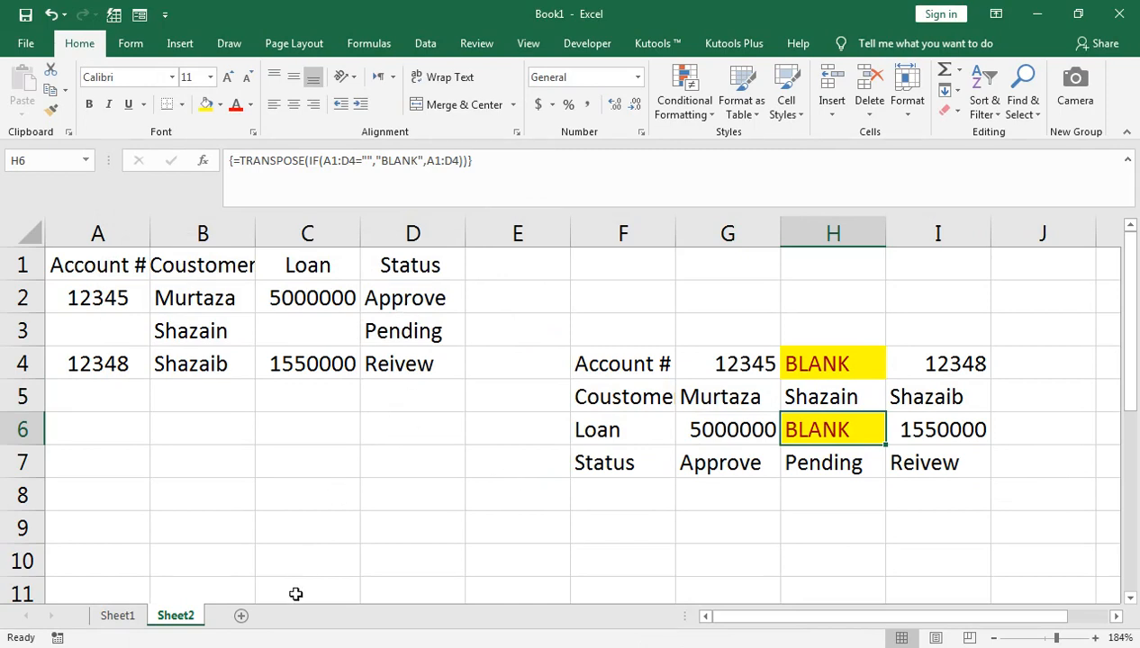
- Switch from Excel to the Chrome window showing the YouTube channel's uploaded-videos page
left_click(250, 639)
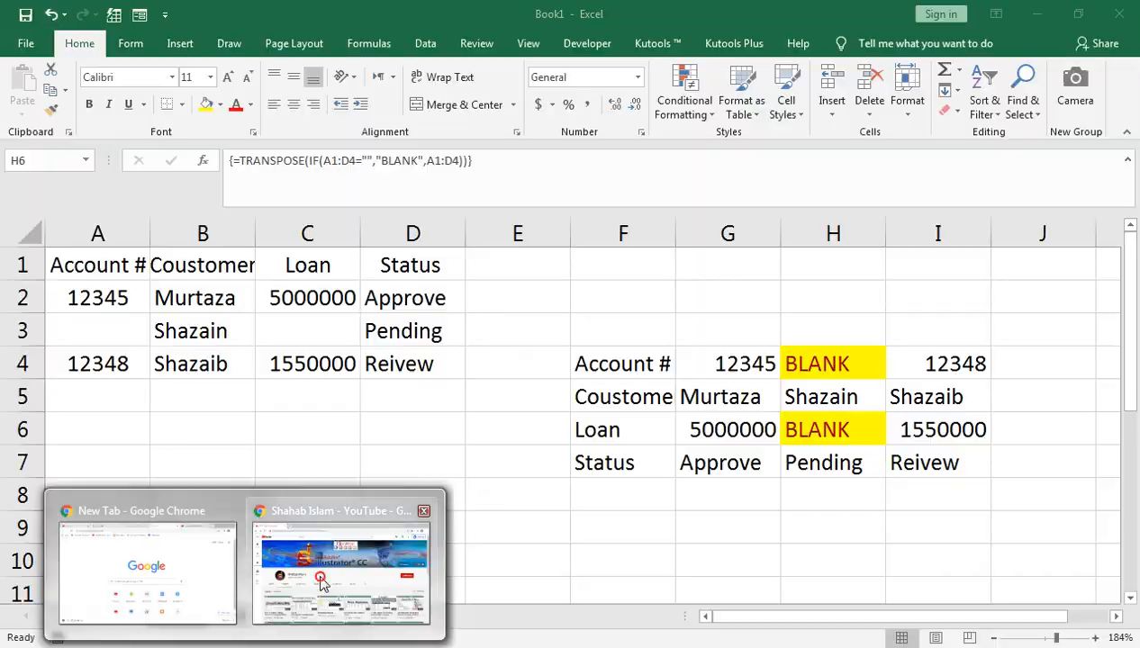
left_click(346, 532)
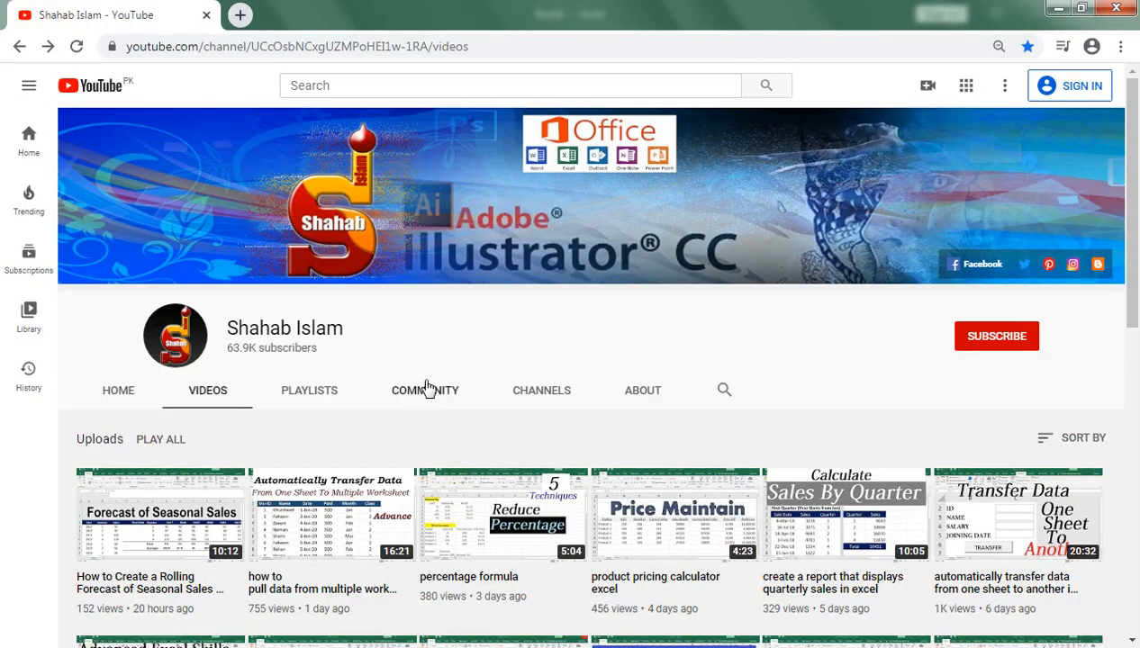